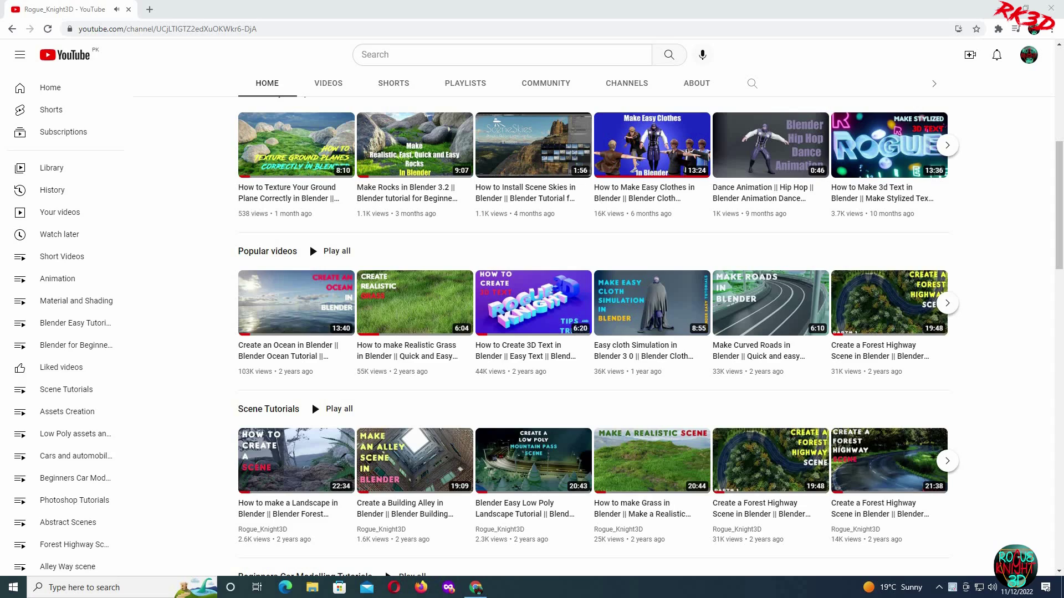
Close the Blender splash screen to reach the default cube scene
scroll(1007, 260, down, 4)
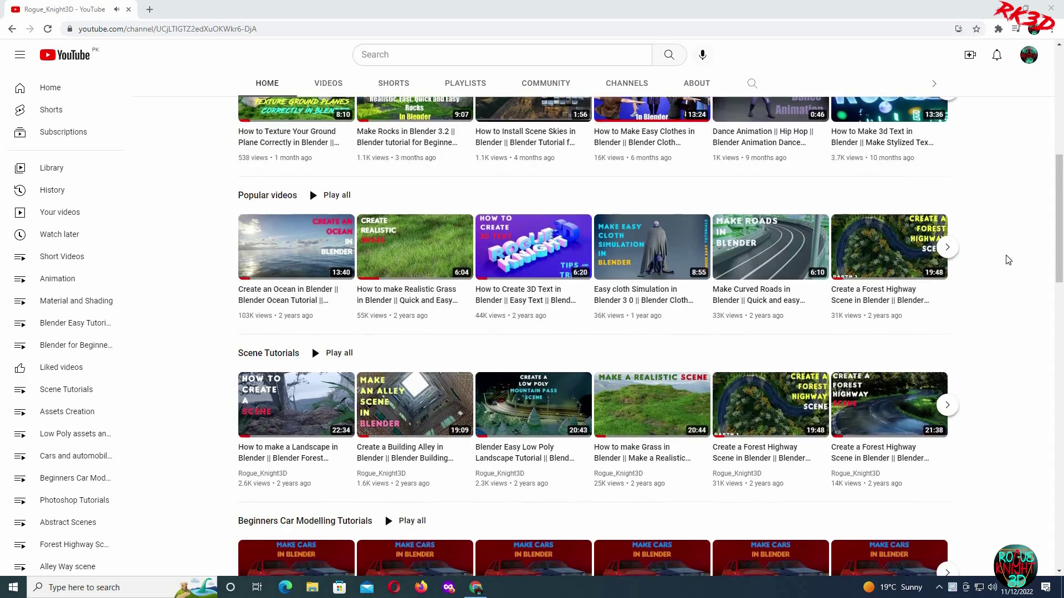
scroll(1007, 259, down, 1)
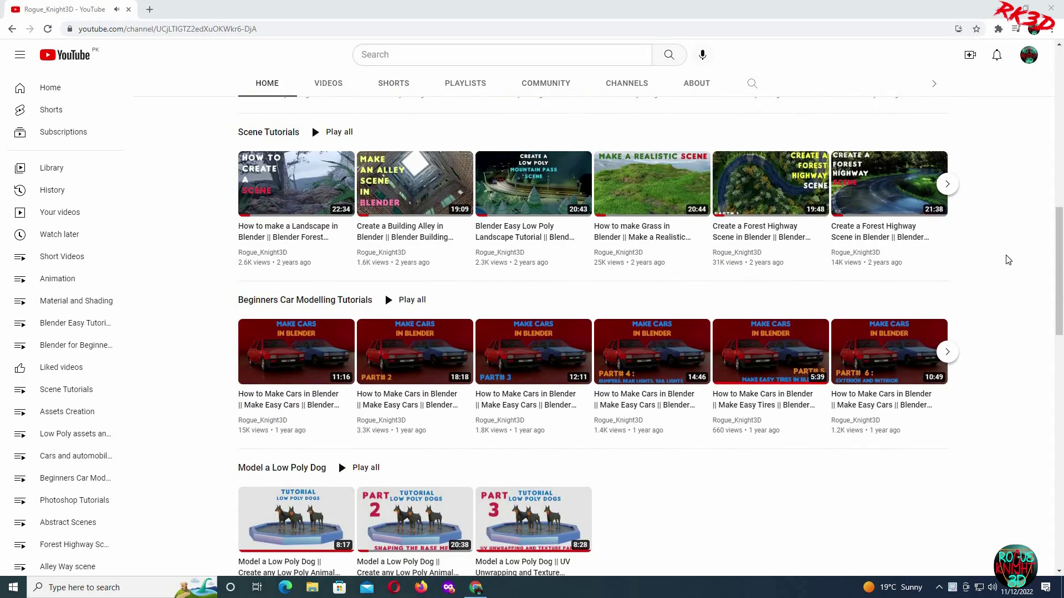
scroll(1007, 260, down, 3)
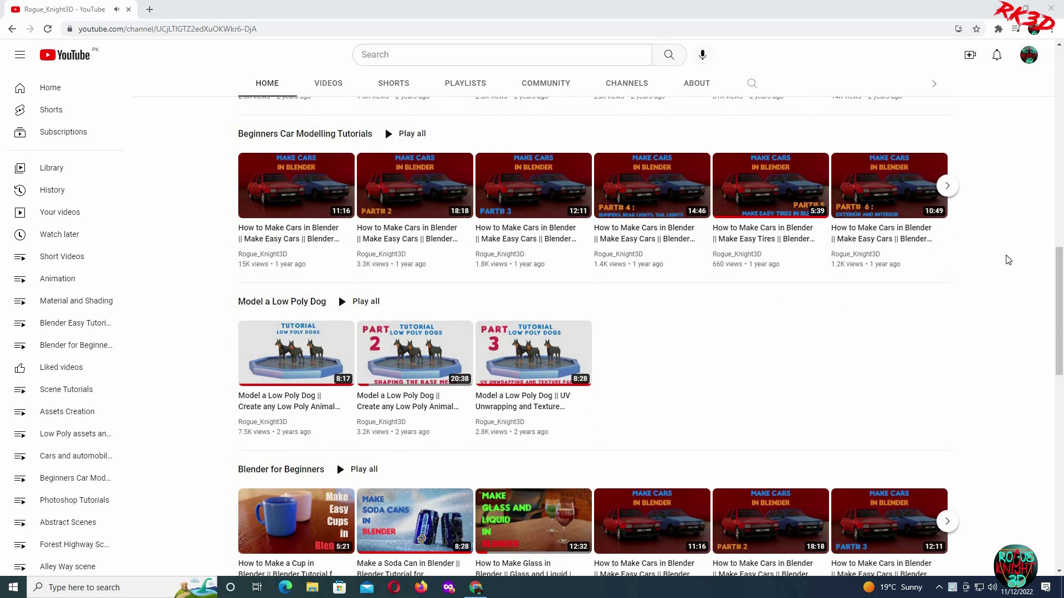
scroll(1008, 260, down, 3)
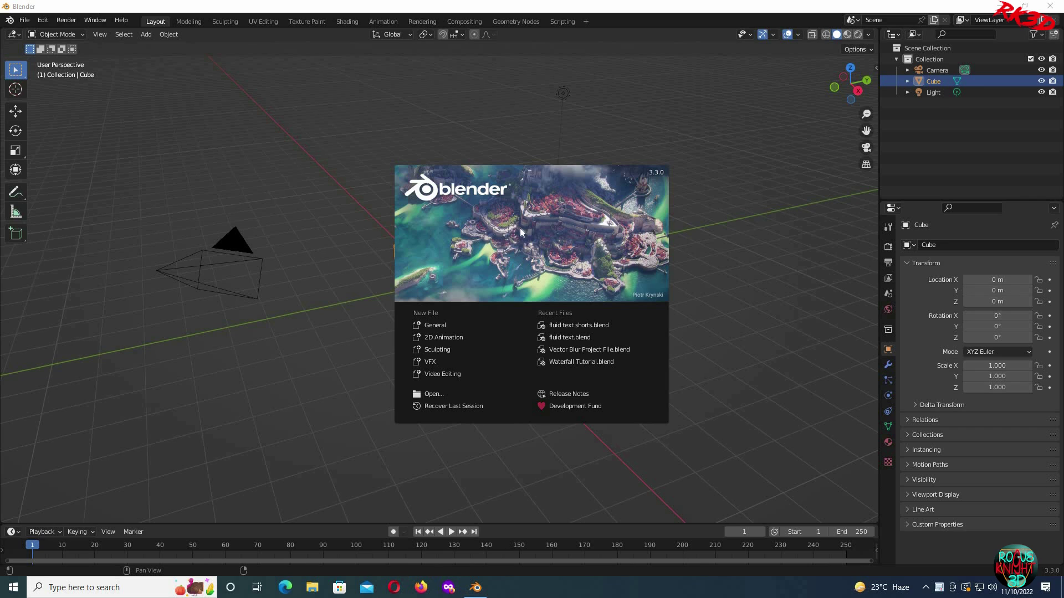
click(484, 325)
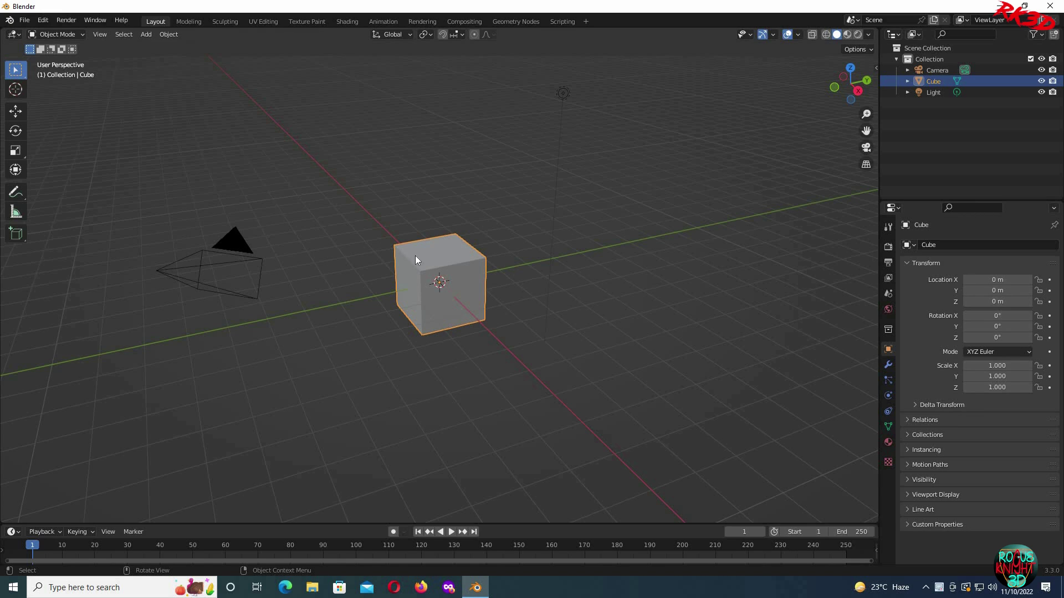
Apply Quick Liquid to the default cube from Object > Quick Effects
click(163, 35)
mouse_move(297, 348)
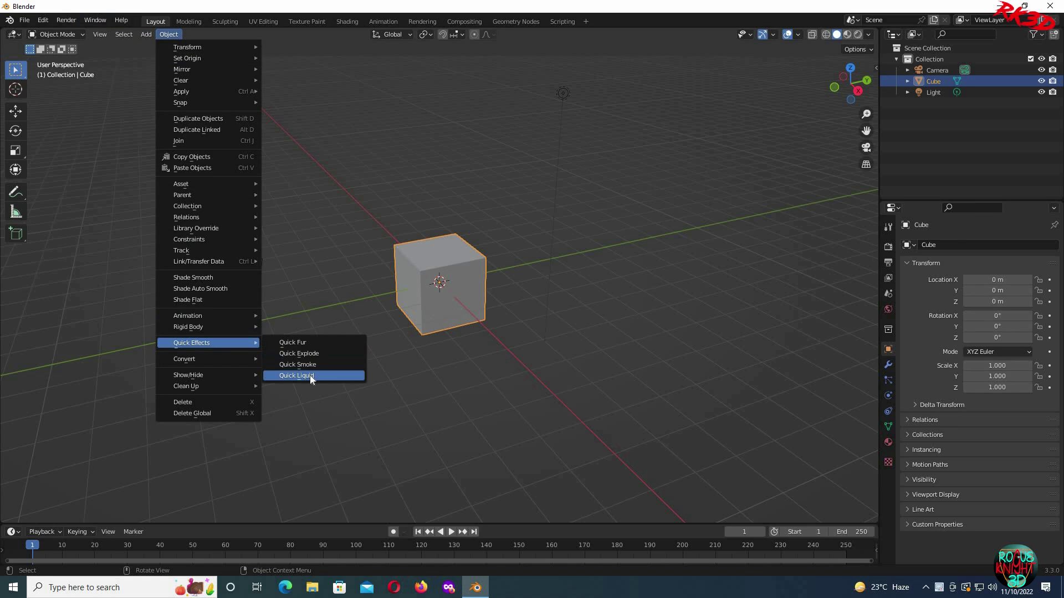
click(311, 375)
Raise the cube and the liquid domain together along Z
middle_drag(589, 363, 550, 261)
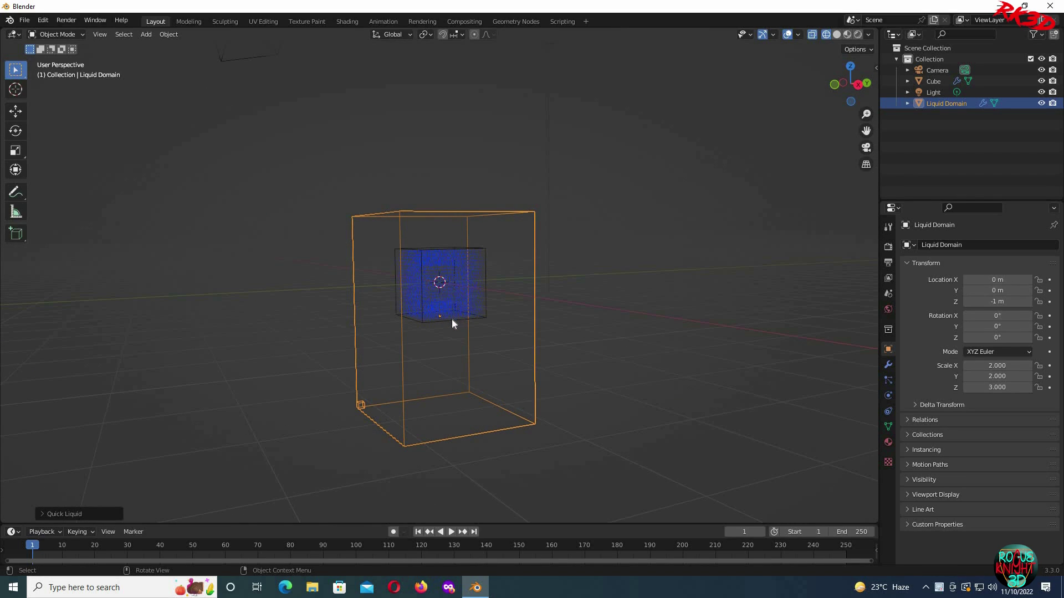
shift+drag(597, 238, 449, 313)
key(g)
key(z)
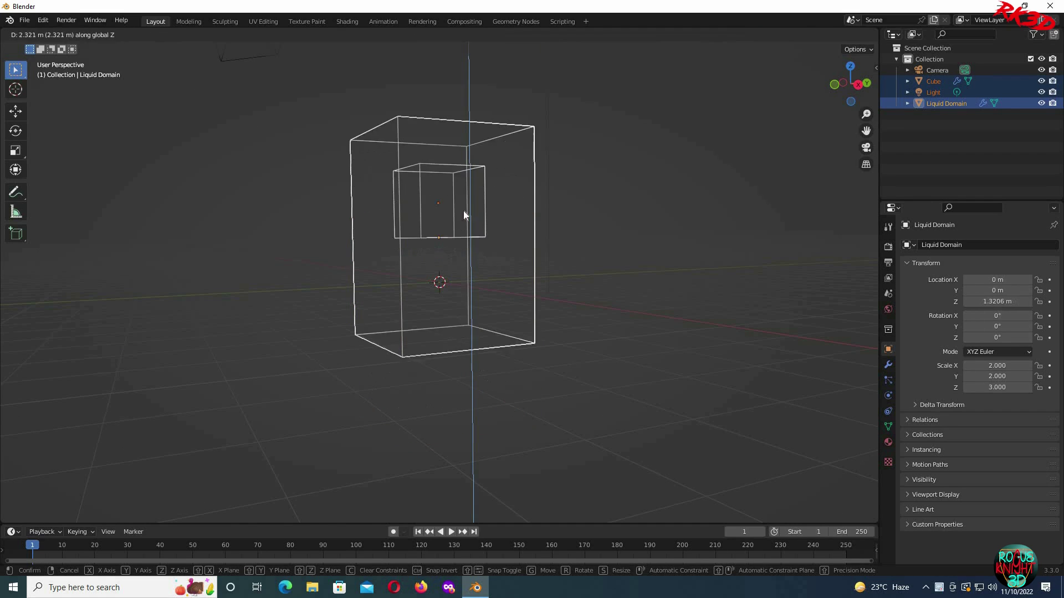
click(468, 205)
Move the cube up vertically and shrink it to 0.68
click(491, 247)
key(g)
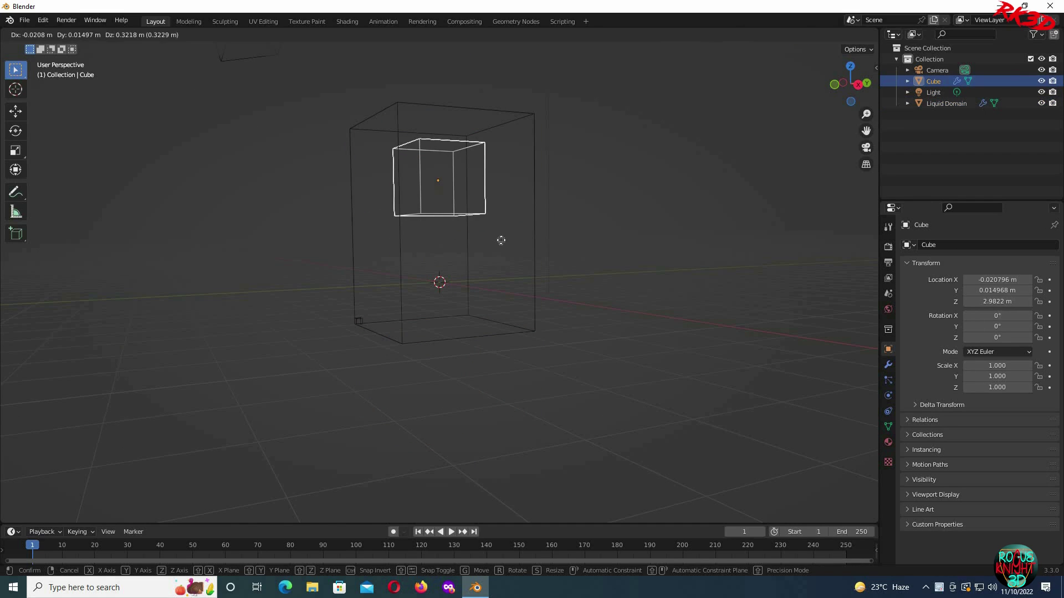
key(z)
click(499, 238)
key(s)
click(535, 247)
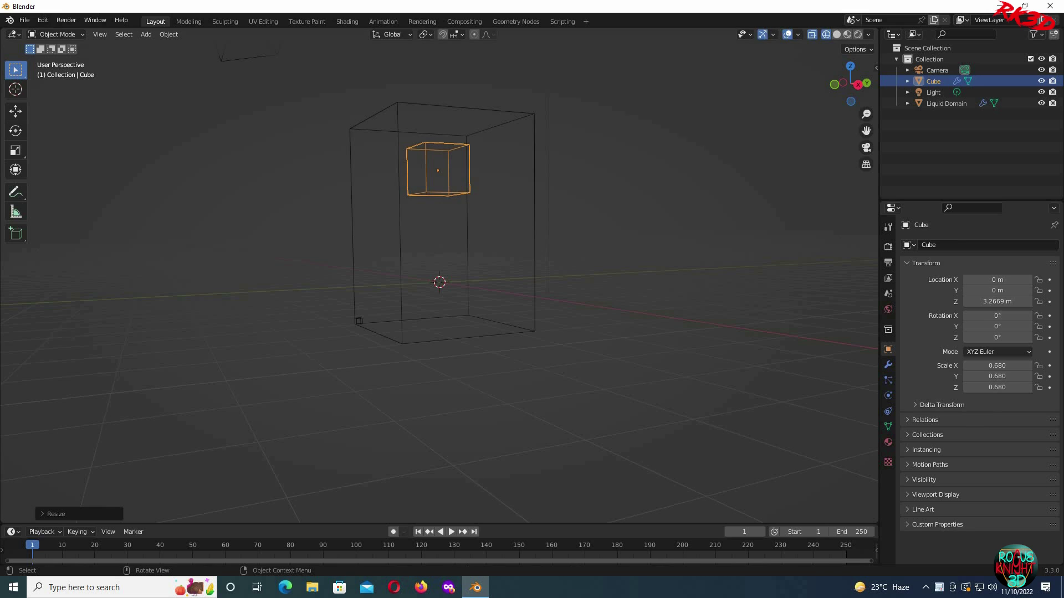
Enlarge the liquid domain around the cube
click(535, 244)
key(s)
click(528, 234)
middle_drag(527, 235, 439, 201)
Raise the cube near the domain's top and show its Physics settings
click(439, 200)
key(g)
key(z)
click(642, 227)
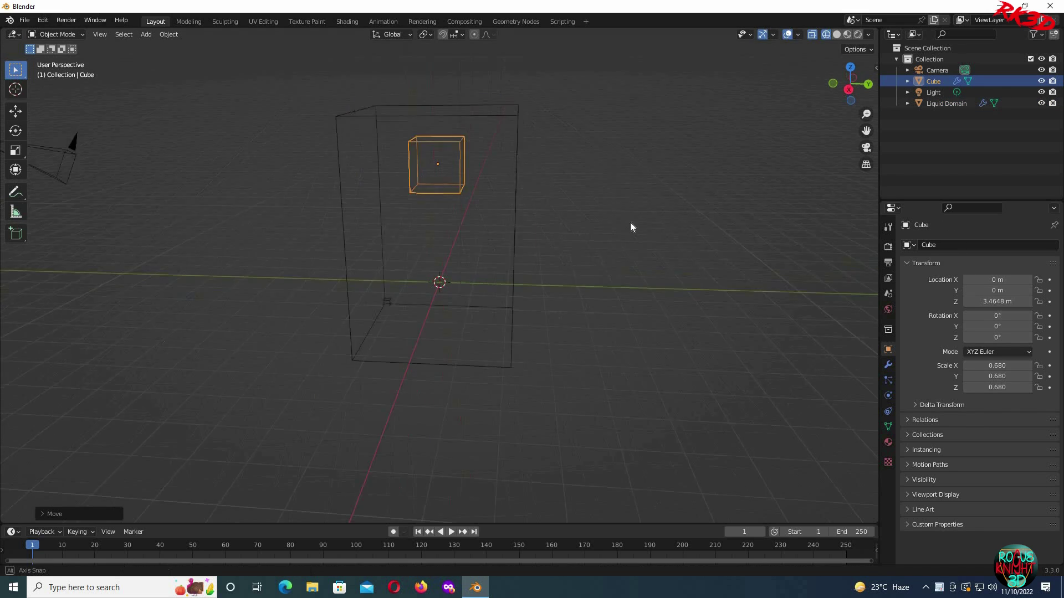
middle_drag(630, 224, 596, 237)
click(887, 396)
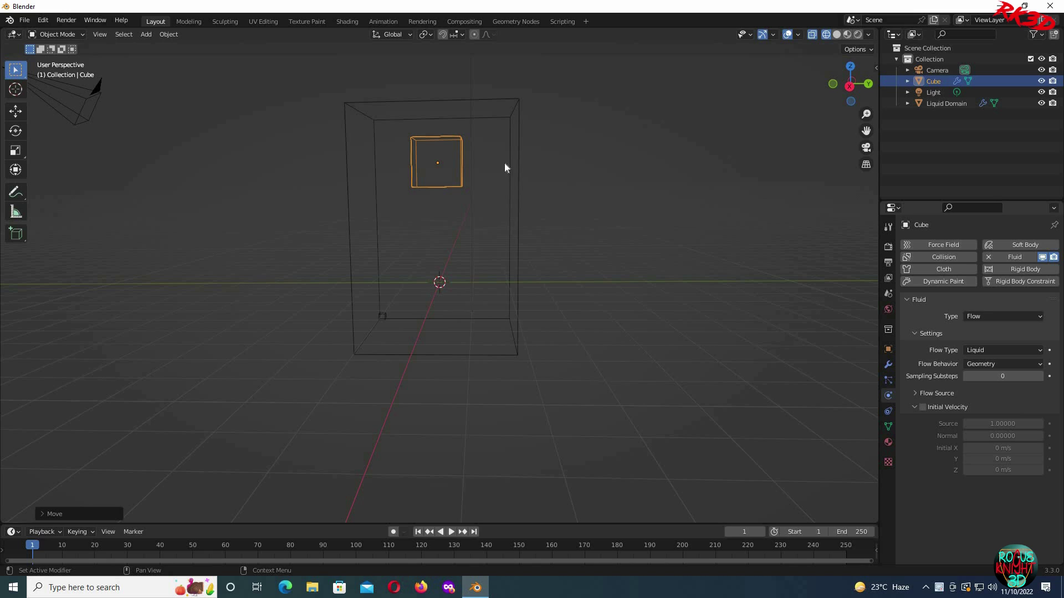
Select the Liquid Domain and review its physics settings, with resolution divisions at 34
click(517, 151)
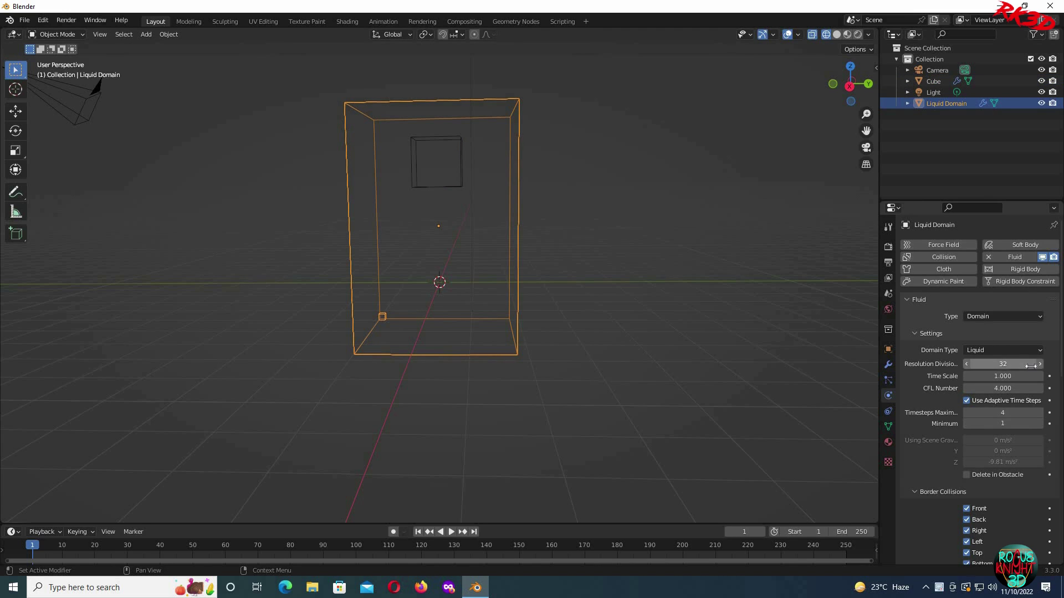
scroll(922, 398, down, 2)
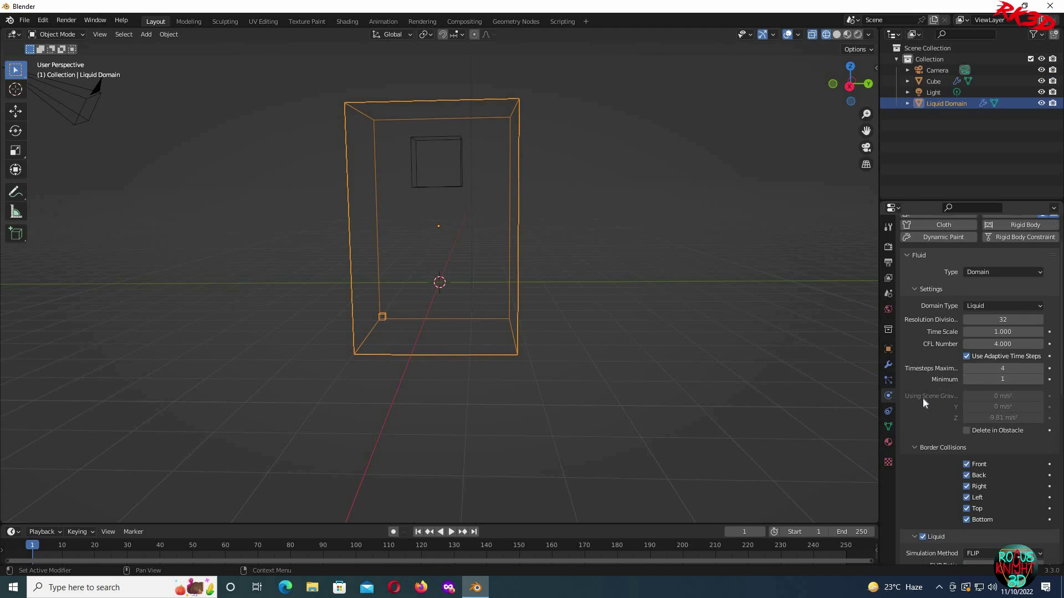
scroll(922, 398, down, 15)
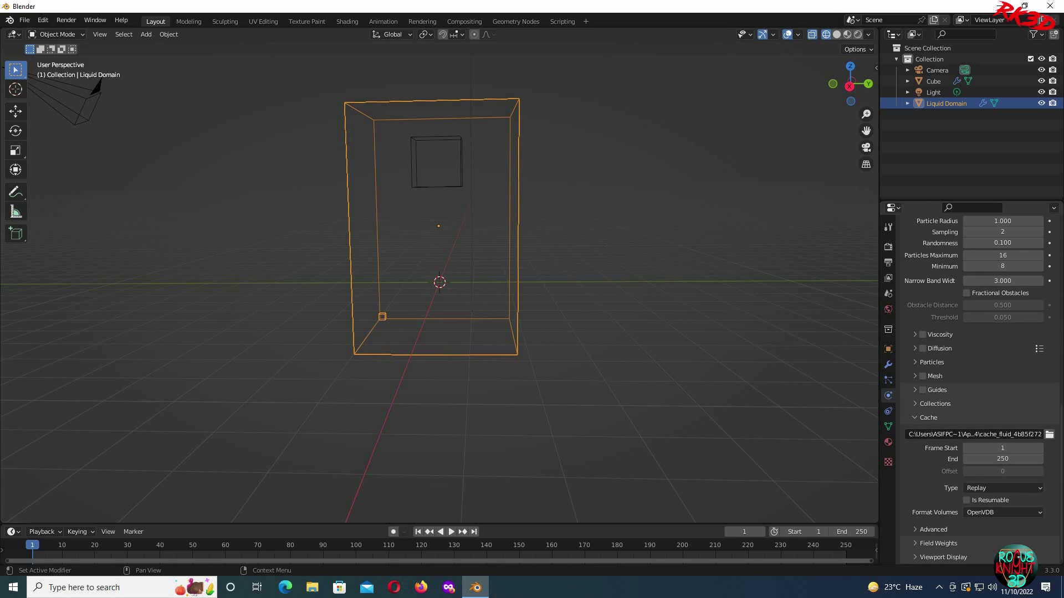
scroll(1034, 402, up, 15)
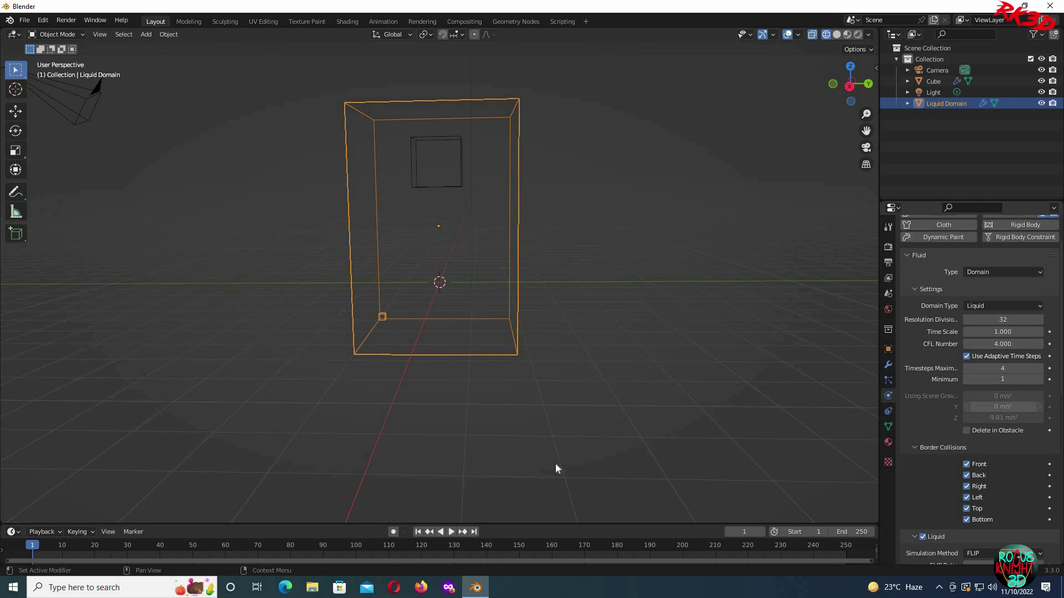
Play the simulation from frame 1 so the liquid pools at the domain's bottom
click(449, 532)
click(449, 532)
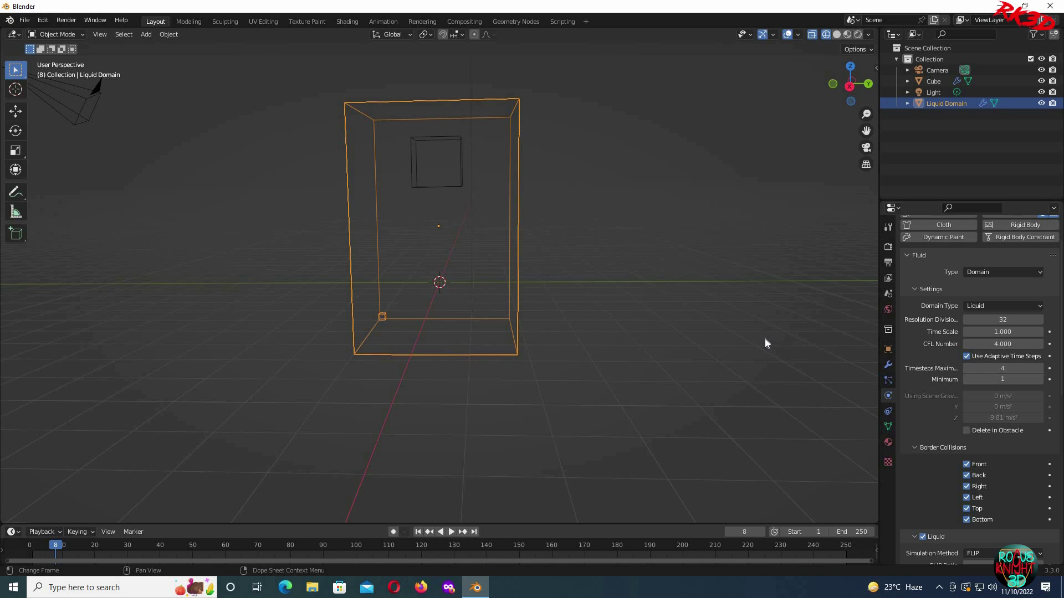
key(shift+Left)
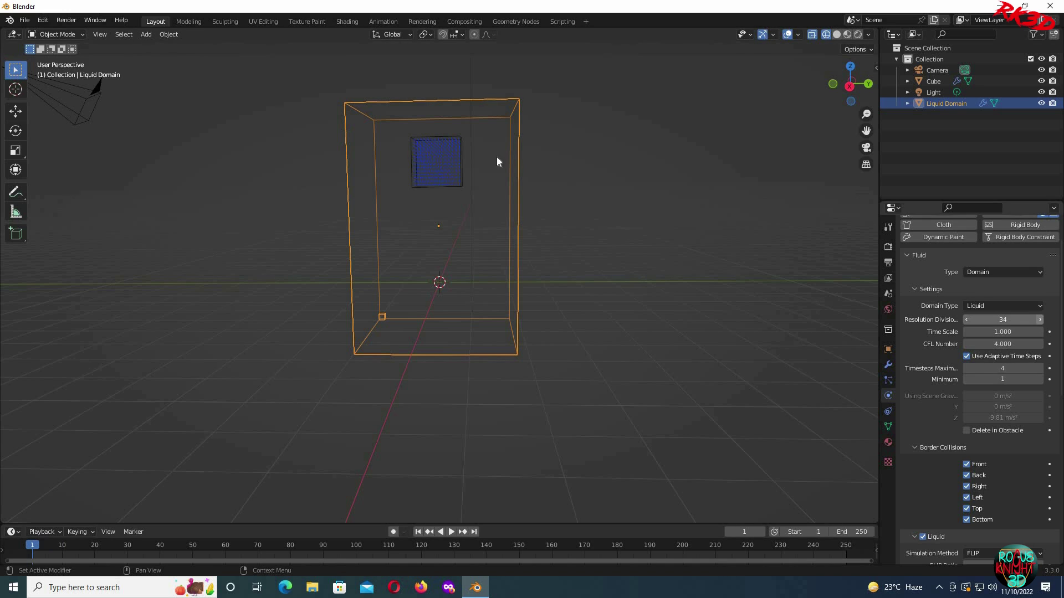
click(450, 532)
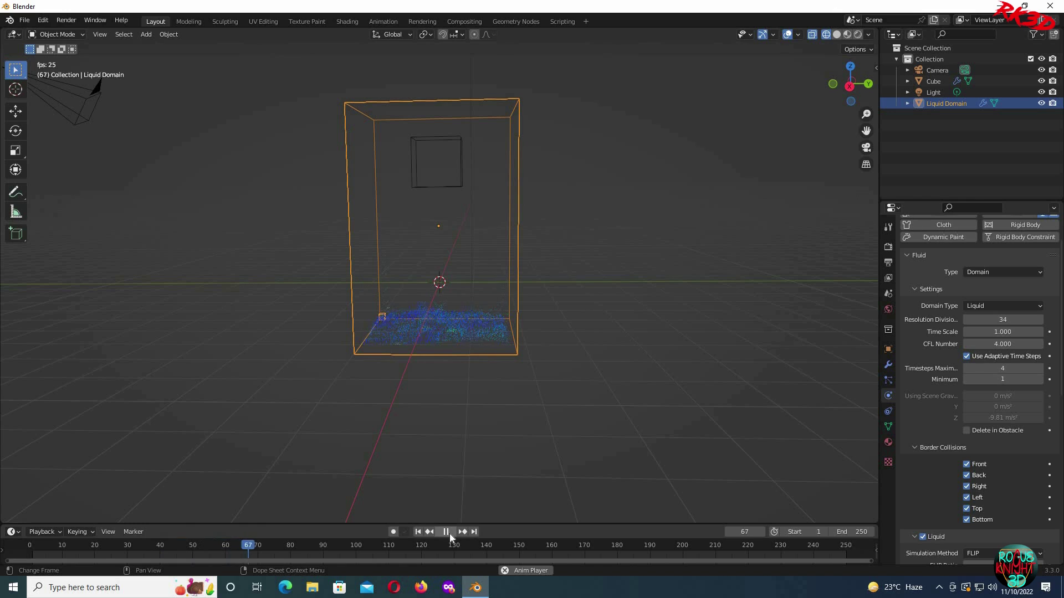
click(418, 532)
Set Resolution Divisions to 64 and play the denser liquid simulation
click(994, 320)
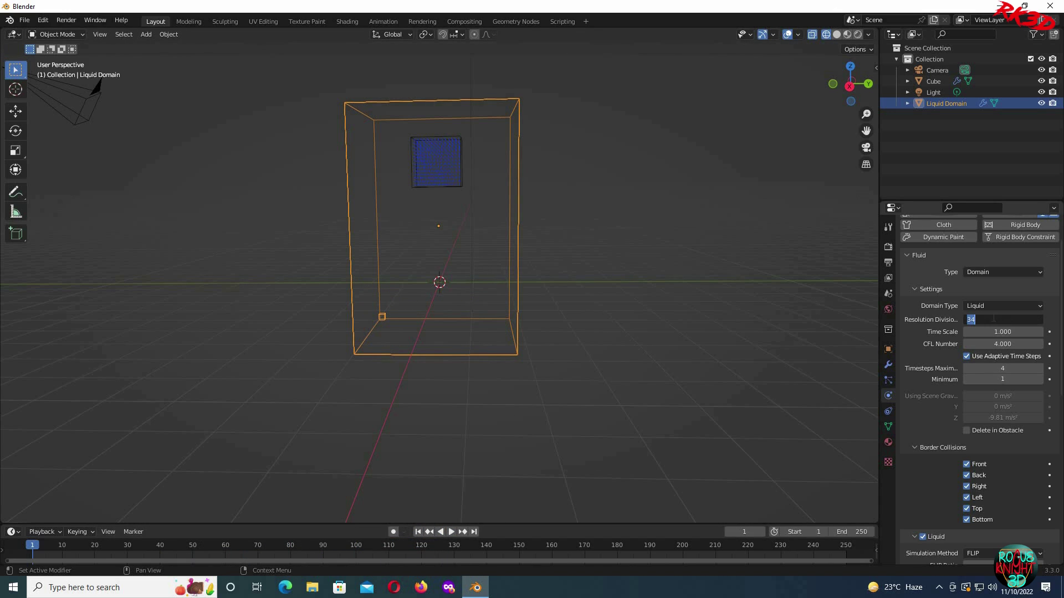
text(64)
key(Return)
click(450, 532)
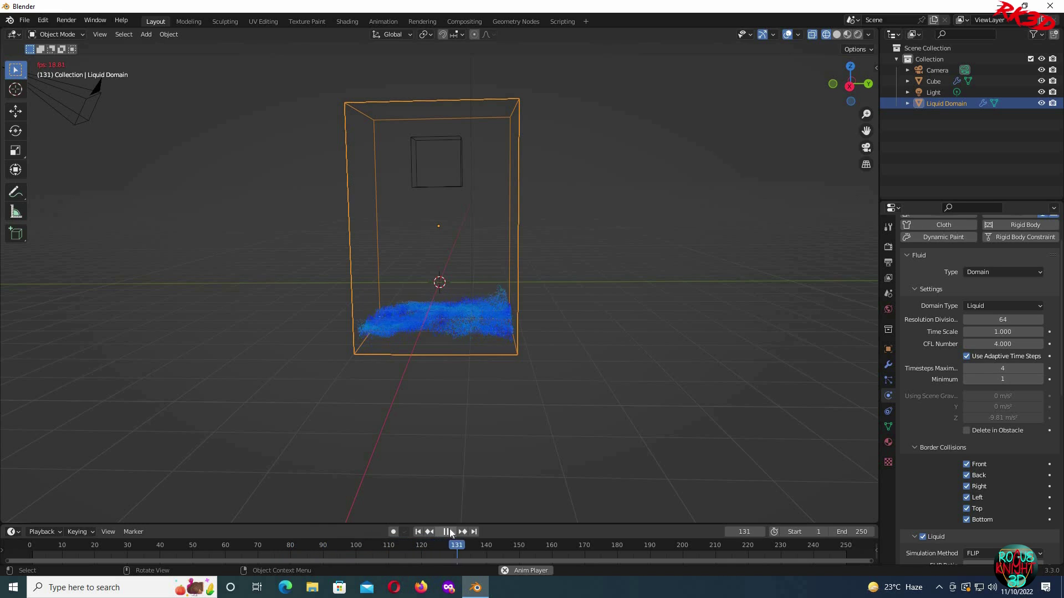
click(447, 532)
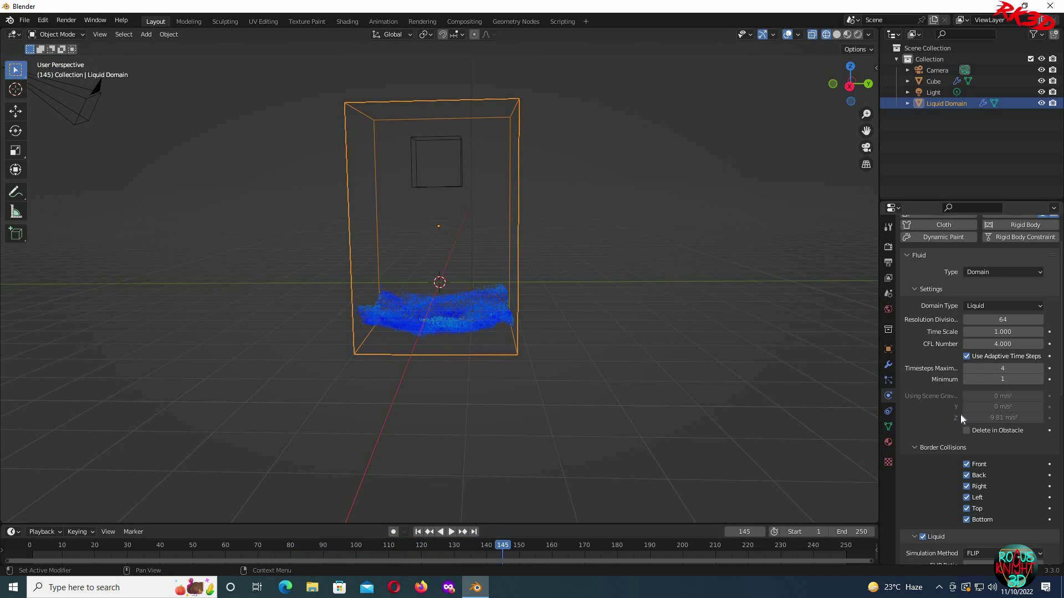
Enable Mesh generation on the Liquid Domain
scroll(960, 415, down, 15)
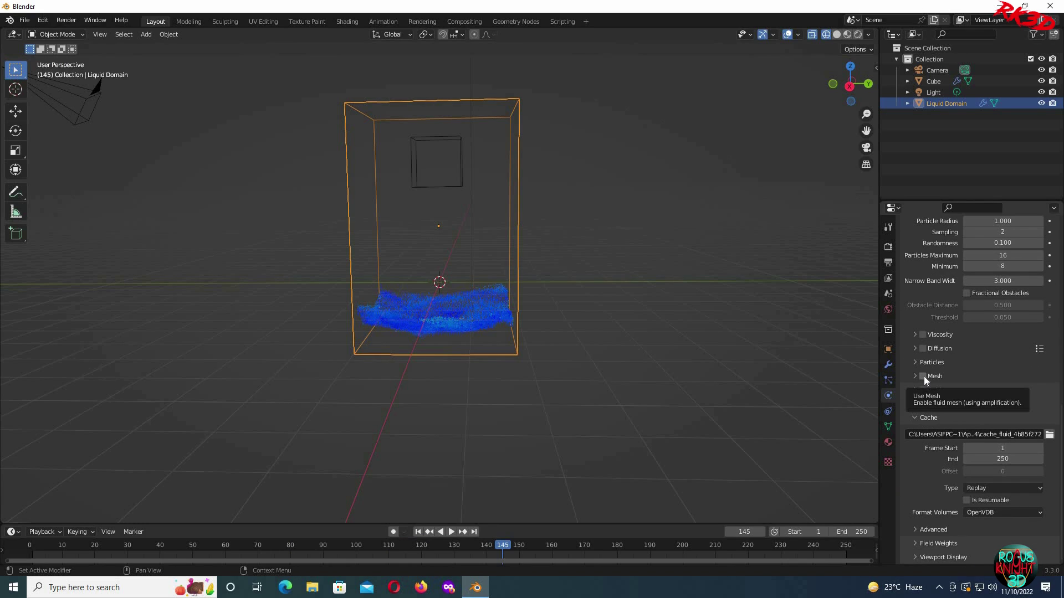
click(920, 377)
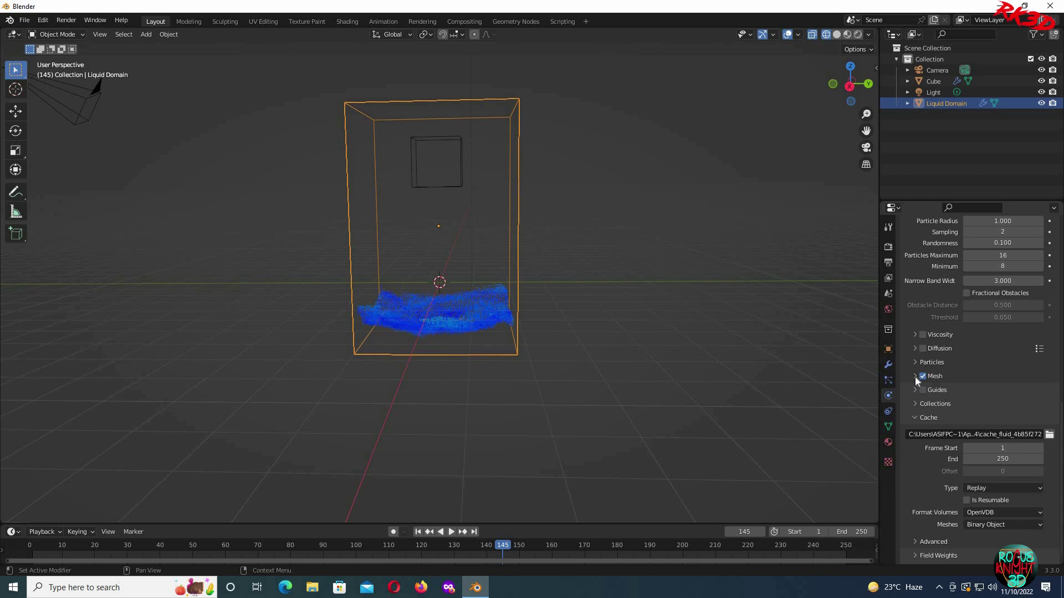
click(978, 489)
Set the liquid domain's cache type to Modular, after briefly trying All
click(989, 513)
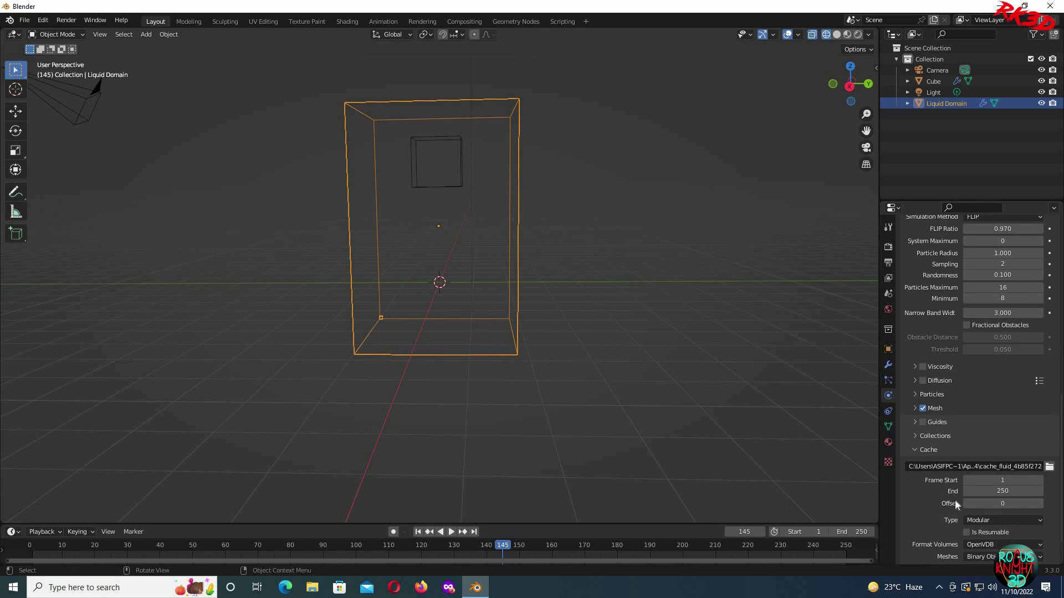
scroll(998, 482, down, 2)
click(998, 478)
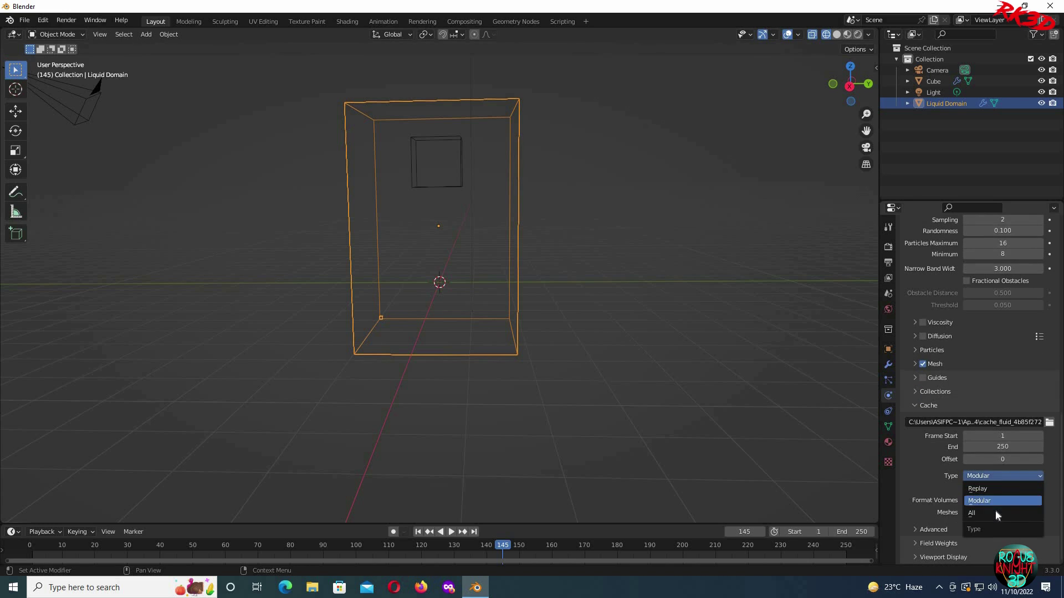
click(995, 509)
scroll(998, 459, down, 1)
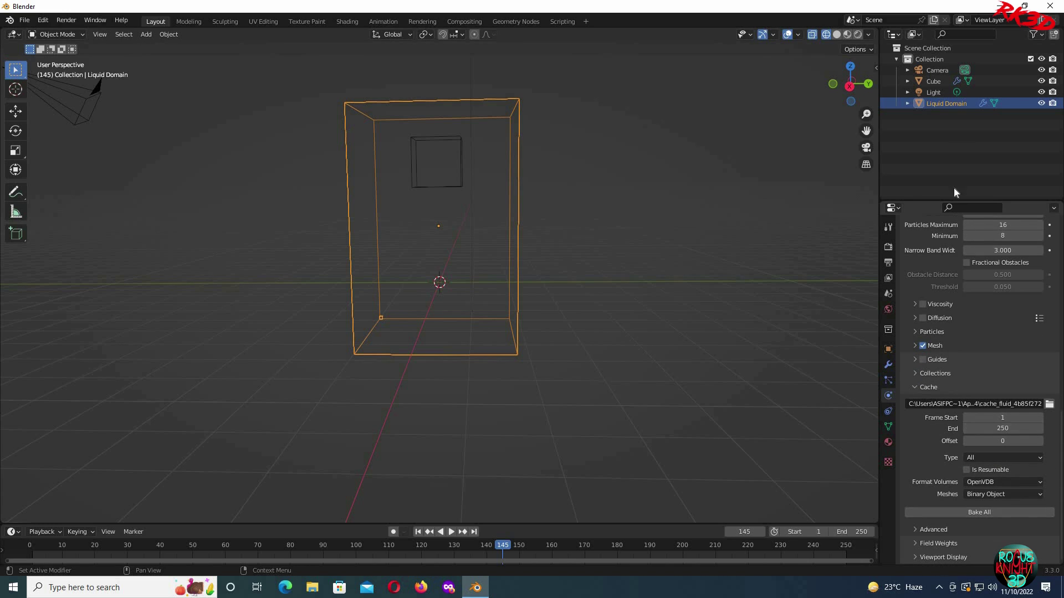
scroll(958, 388, up, 3)
scroll(953, 491, down, 3)
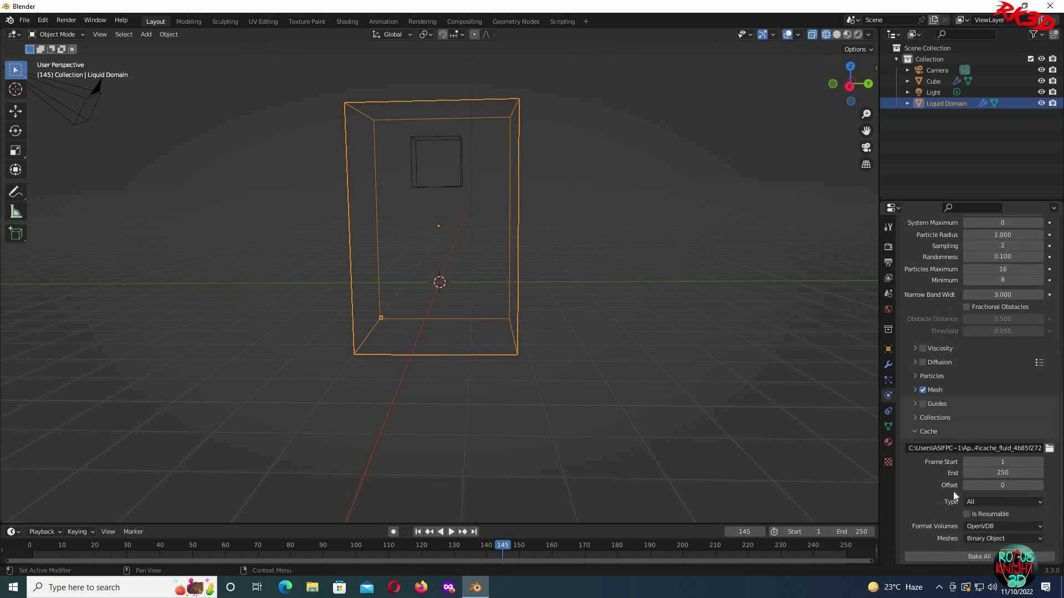
click(993, 459)
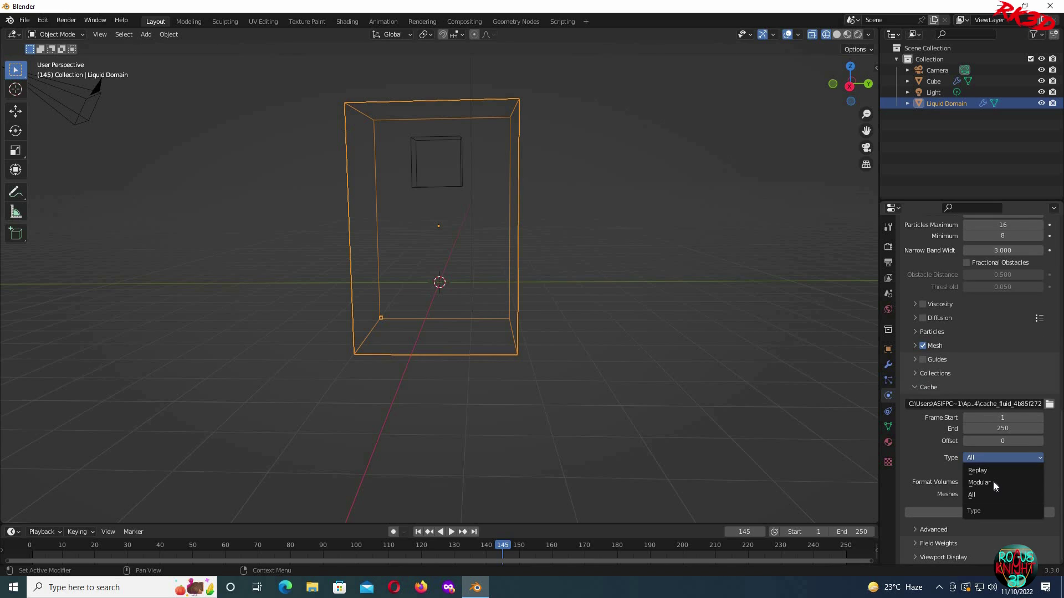
click(993, 481)
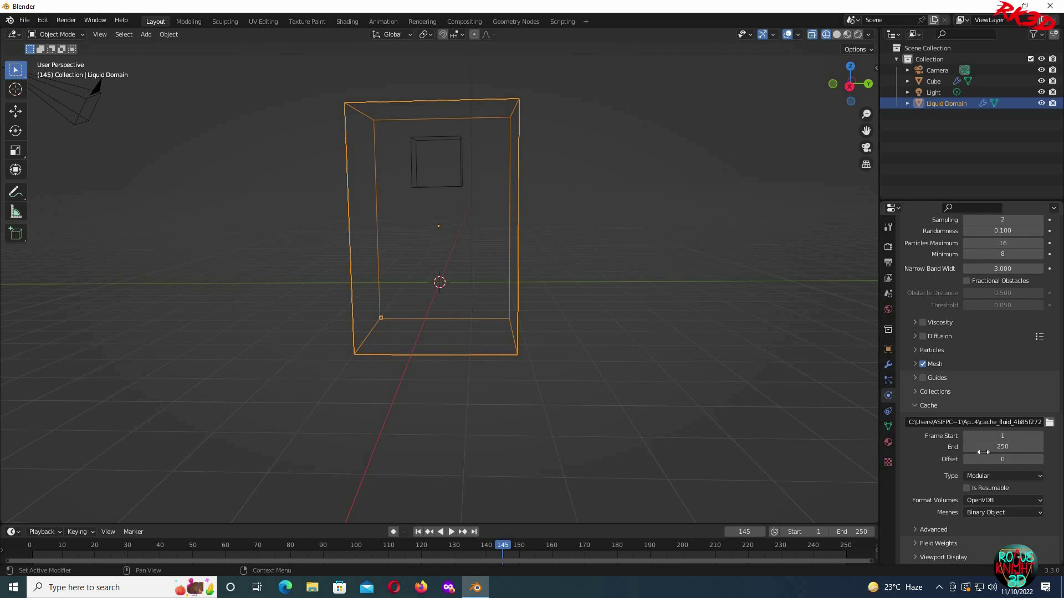
Expand the Mesh subpanel and enable Is Resumable for the cache
click(915, 366)
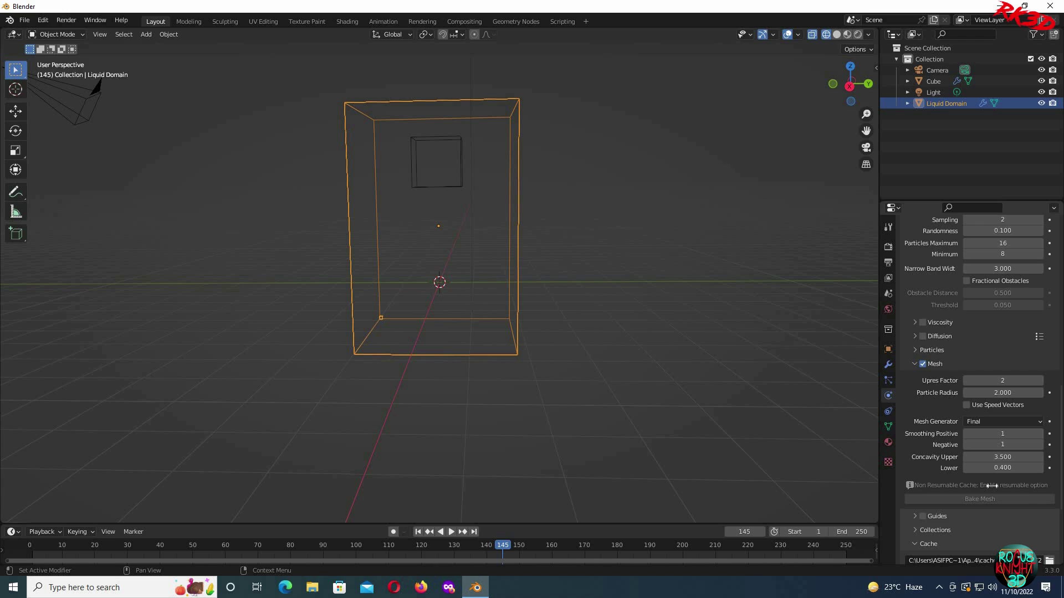
scroll(992, 485, down, 6)
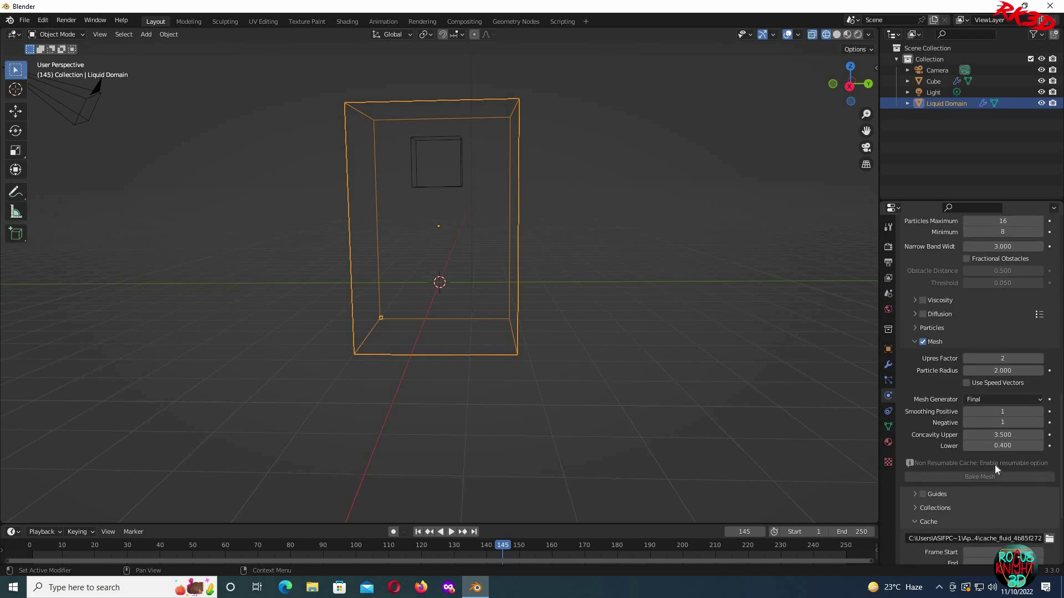
click(967, 488)
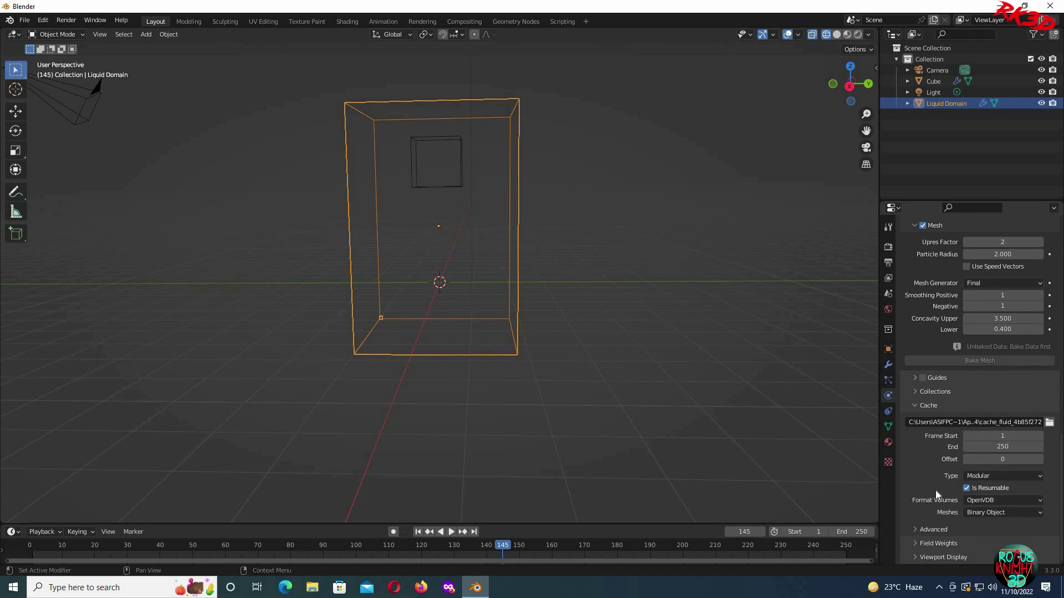
Bake the liquid data, play it back, and return to frame 1
scroll(935, 491, up, 20)
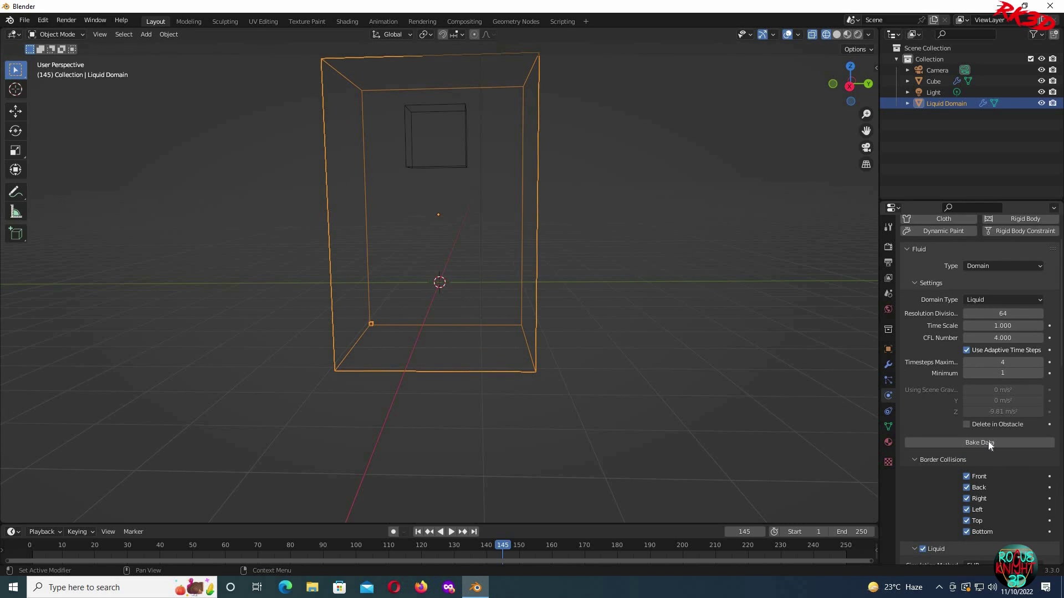
click(989, 442)
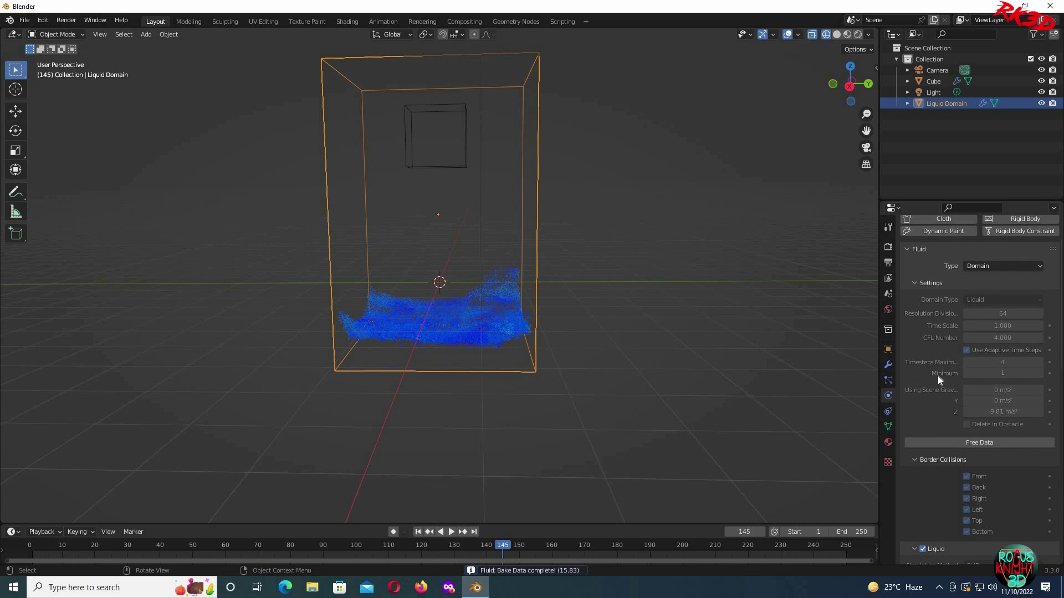
click(418, 531)
click(451, 532)
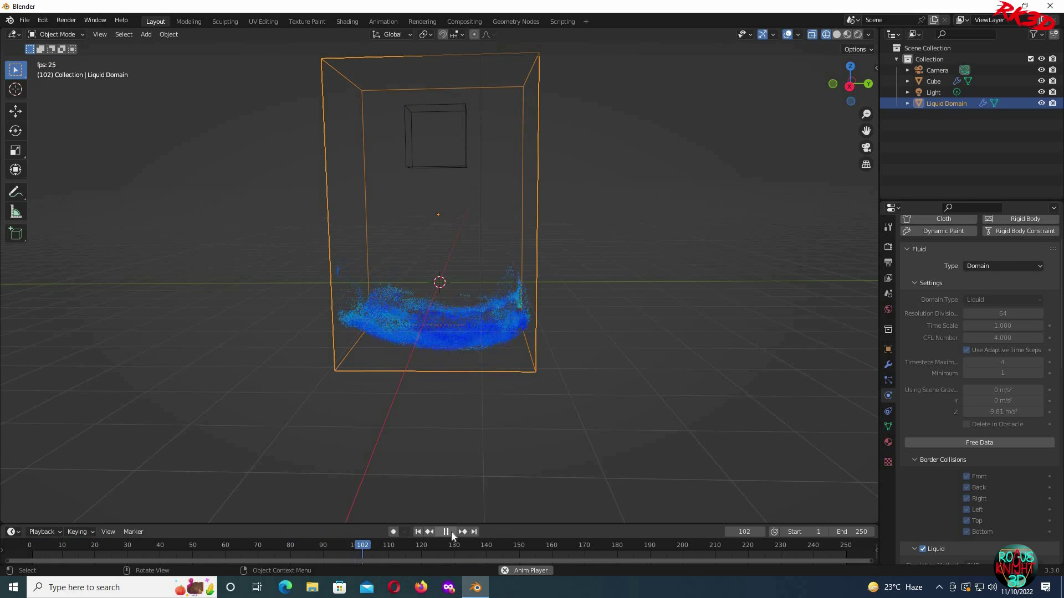
click(443, 532)
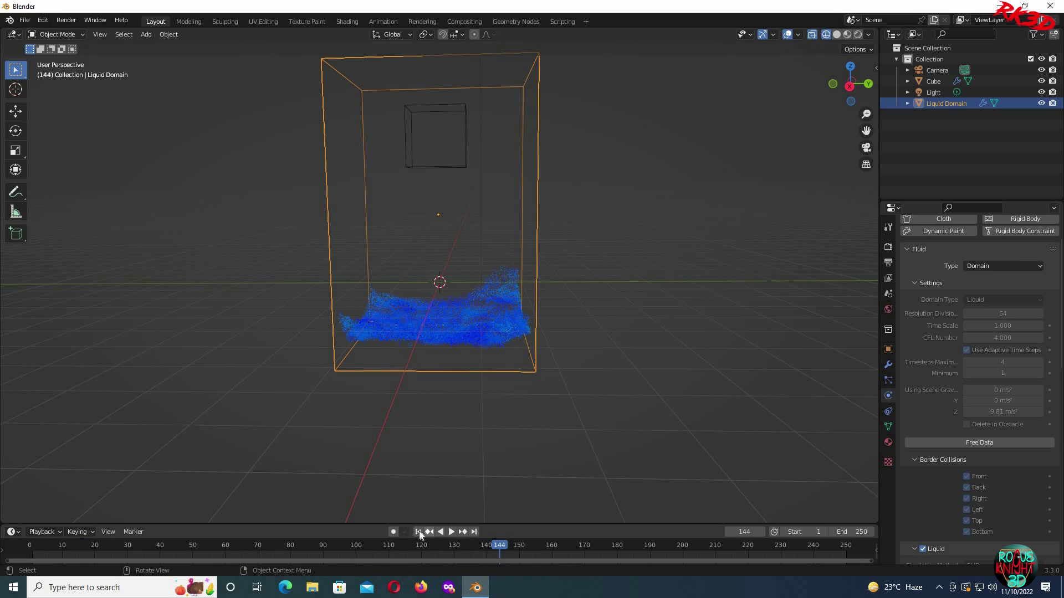
key(shift+Left)
Bake the liquid mesh so the fluid becomes a surface
scroll(974, 411, up, 3)
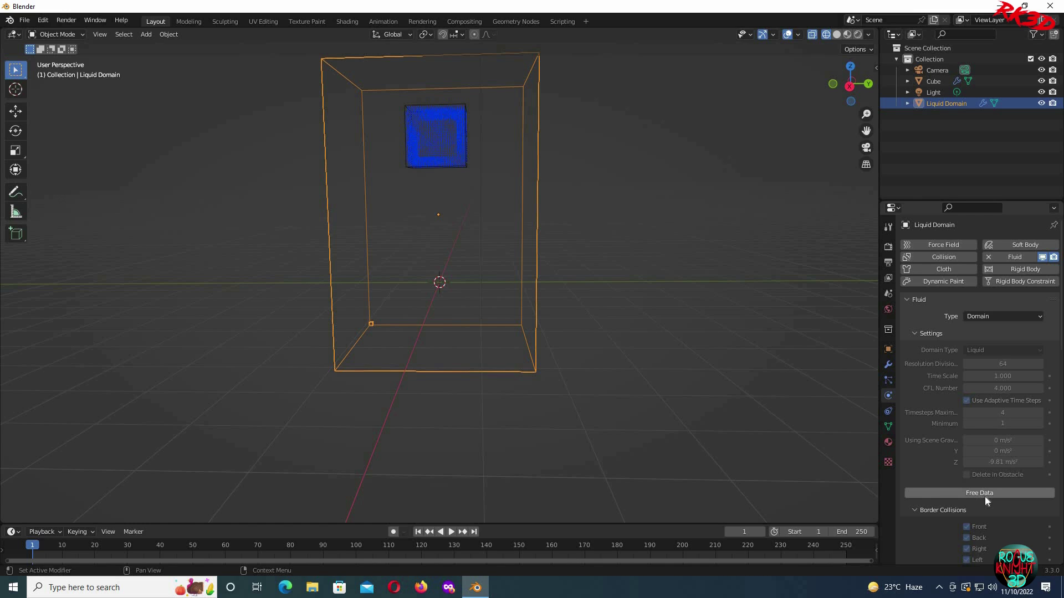
scroll(985, 497, down, 15)
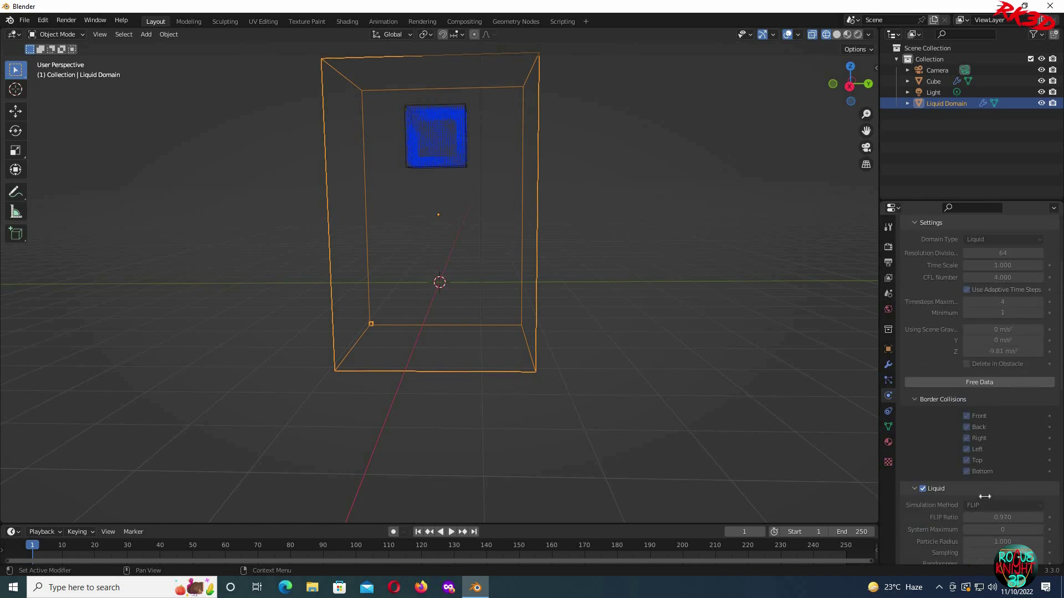
click(981, 441)
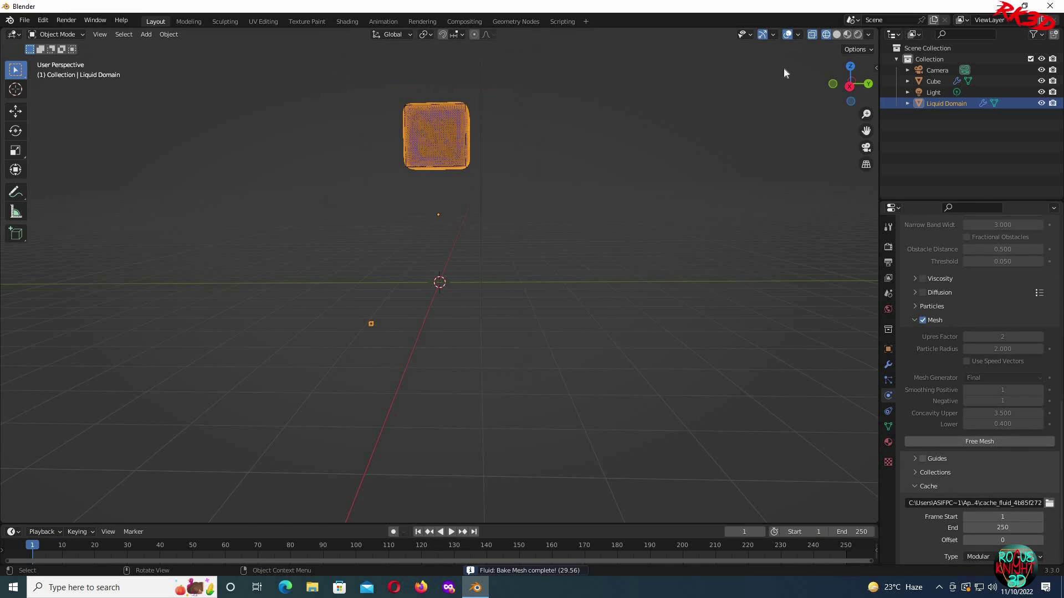
Shade the liquid mesh smooth in Solid view and play the animation to frame 207
click(839, 35)
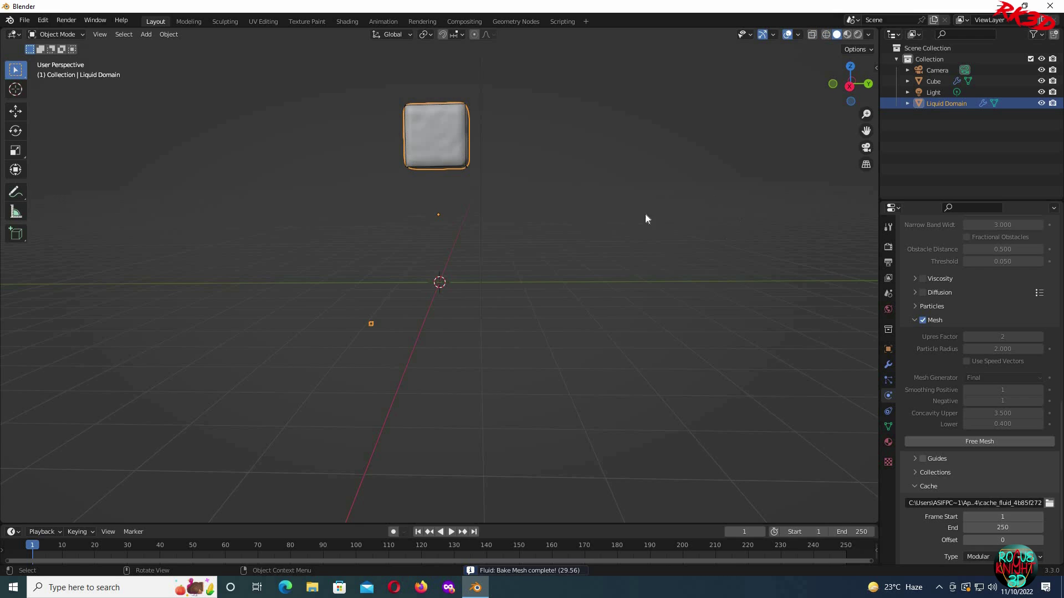
middle_drag(645, 215, 457, 182)
right_click(426, 177)
click(424, 176)
middle_drag(394, 514, 384, 475)
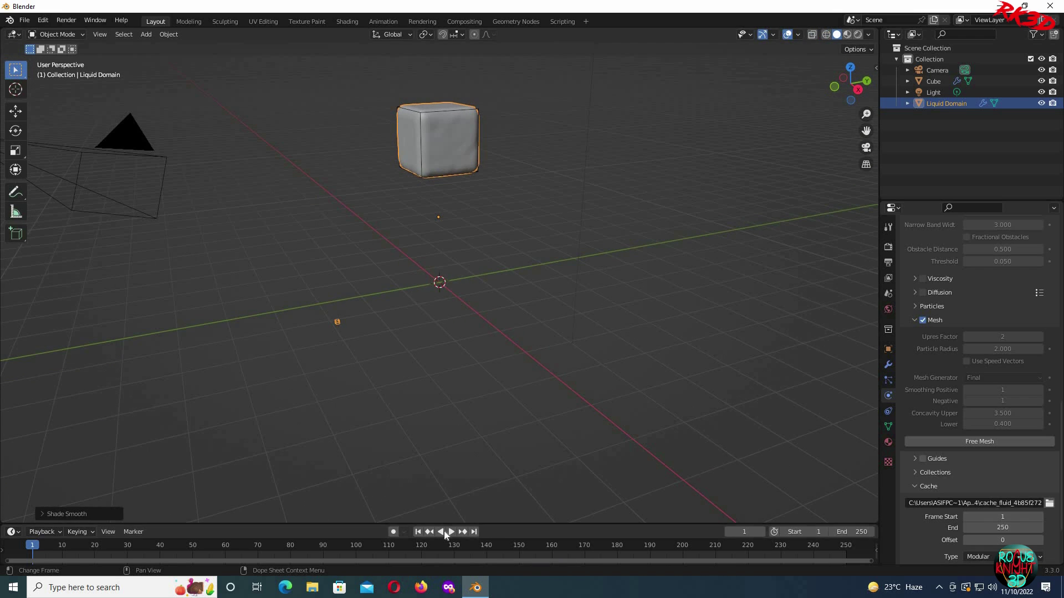
click(453, 531)
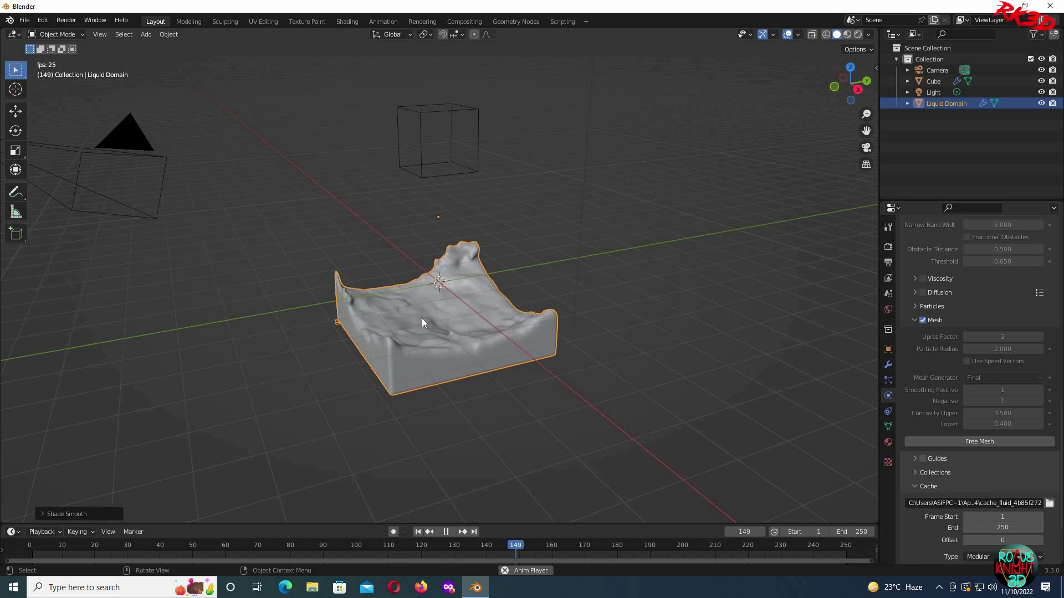
click(446, 531)
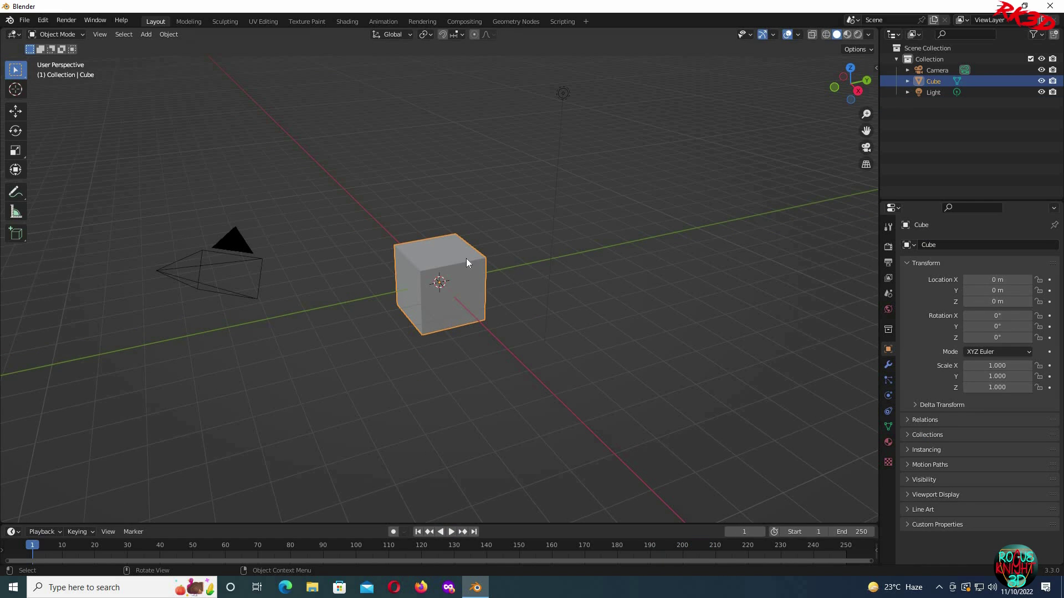
Reapply Quick Liquid to the cube to create a new Liquid Domain
click(168, 34)
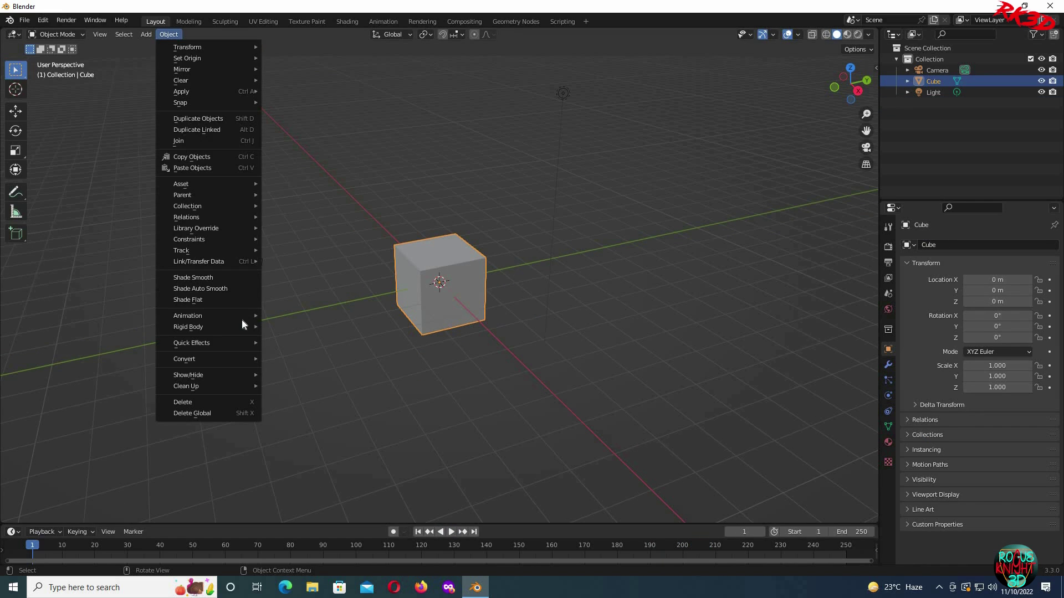
mouse_move(225, 343)
click(317, 373)
middle_drag(498, 291, 446, 271)
Flatten the cube to Y scale 0.484 and rotate it 41.4° around Z
click(447, 271)
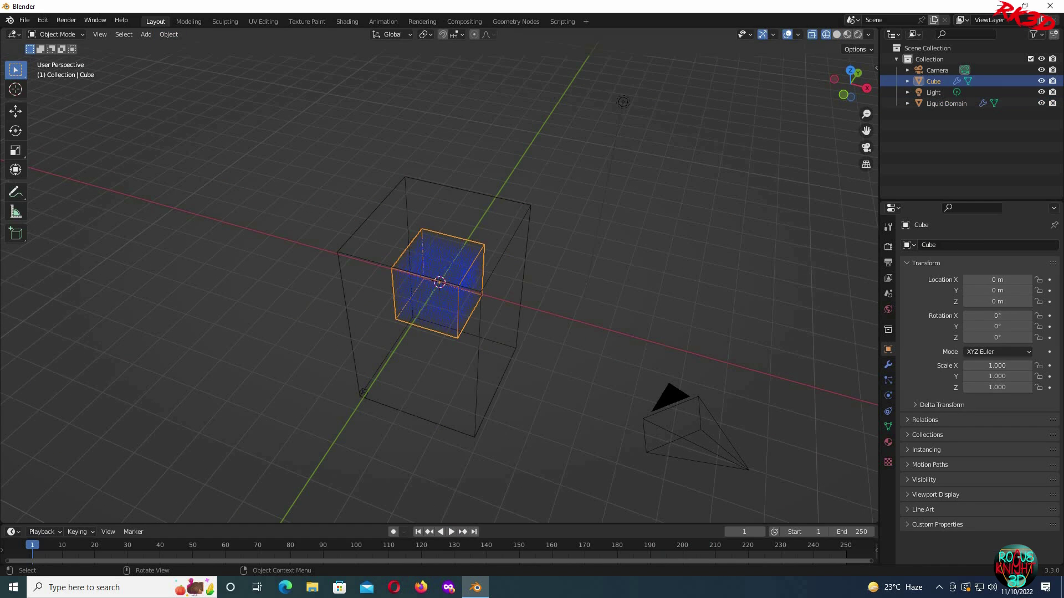
key(s)
key(y)
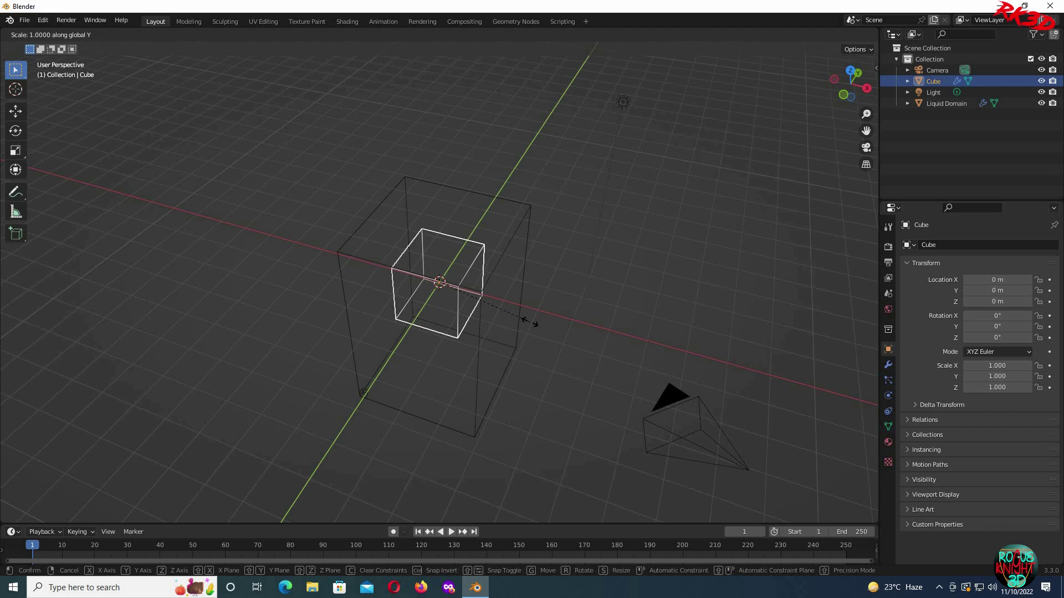
click(481, 317)
key(r)
key(z)
click(521, 371)
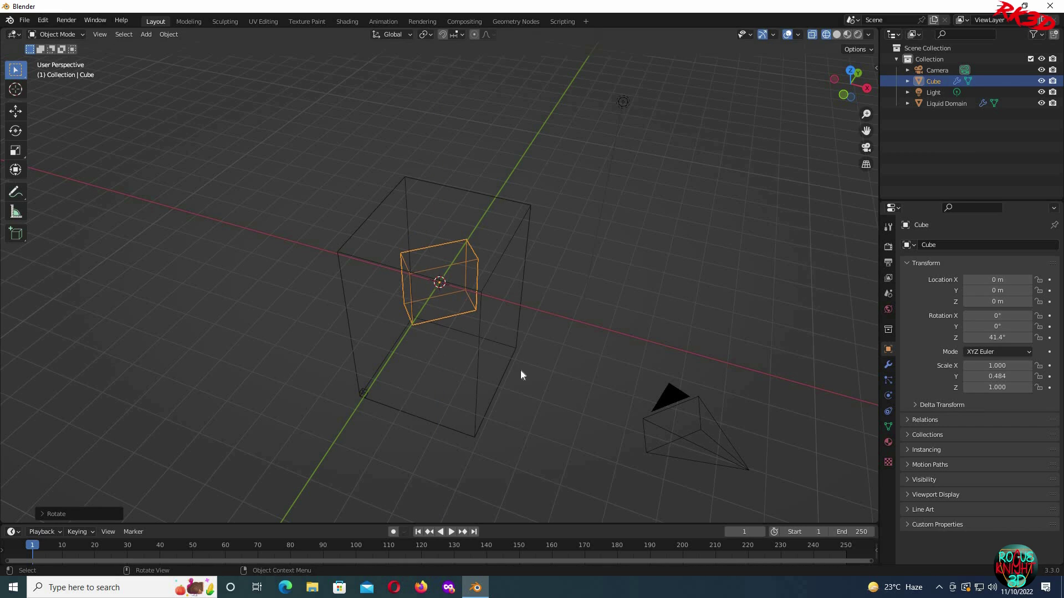
Scale the cube slightly along its local X and Y axes
key(s)
key(x)
key(x)
click(521, 374)
key(s)
key(y)
key(y)
click(507, 353)
Switch to top view and select the Liquid Domain box
click(627, 247)
middle_drag(627, 247, 497, 337)
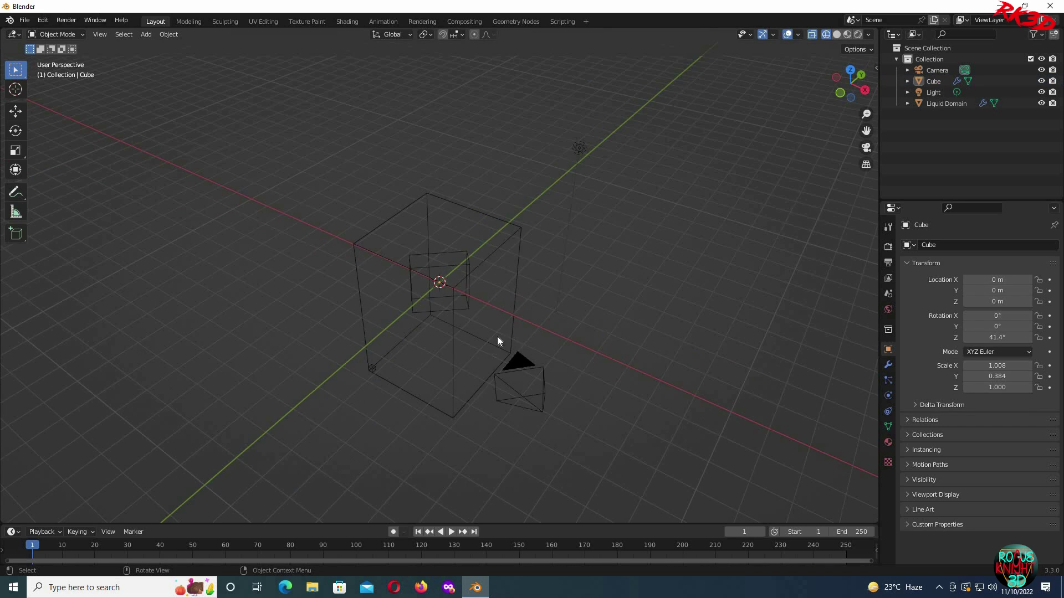
key(KP_7)
click(497, 290)
Stretch the domain to X 3.104 and Y 3.372 and shift it horizontally
key(s)
key(x)
click(609, 372)
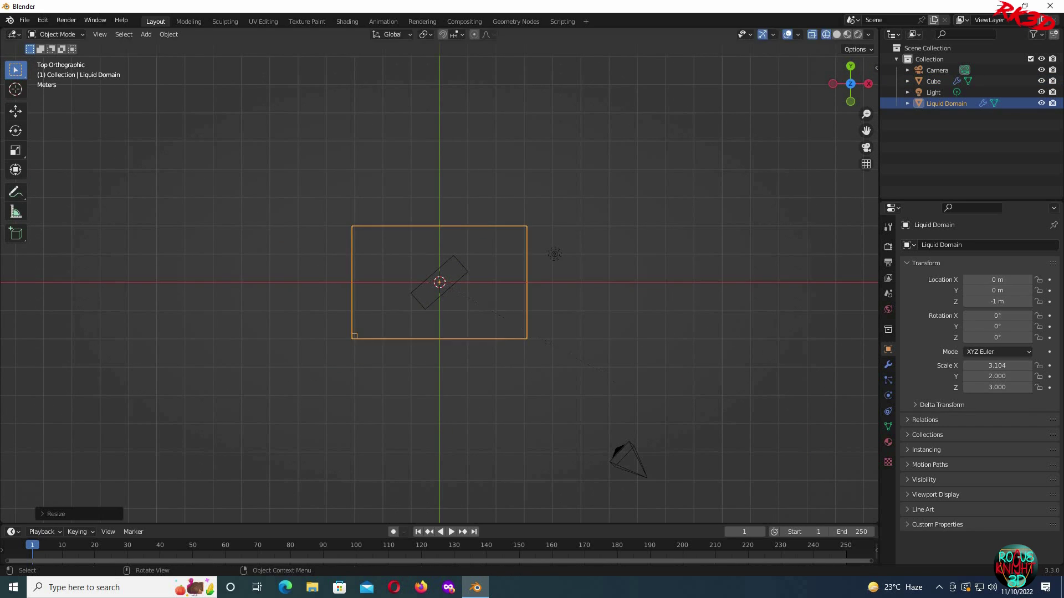
key(s)
key(y)
click(651, 432)
key(g)
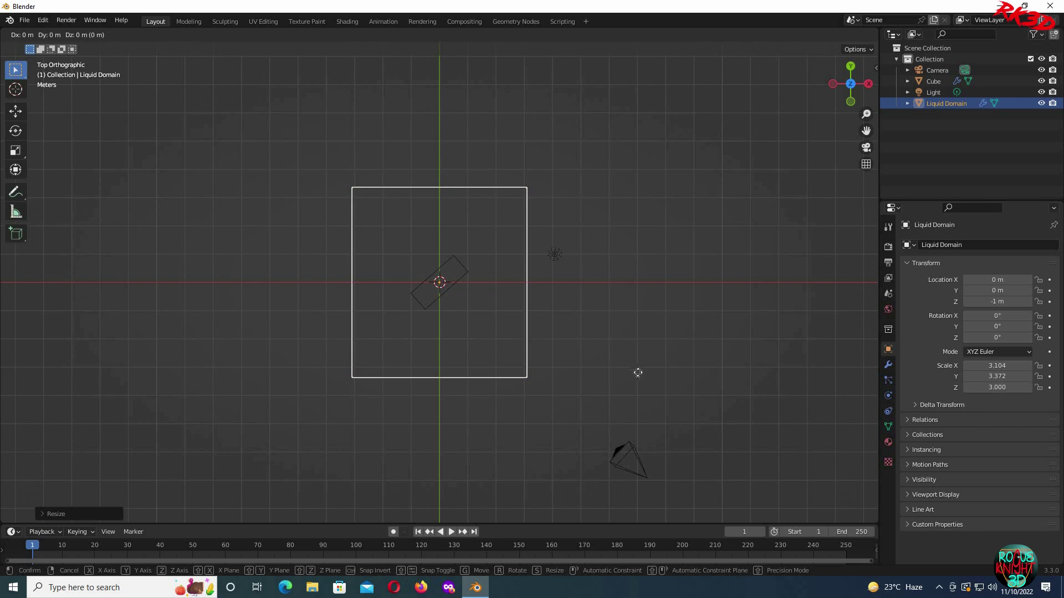
key(shift+z)
click(680, 429)
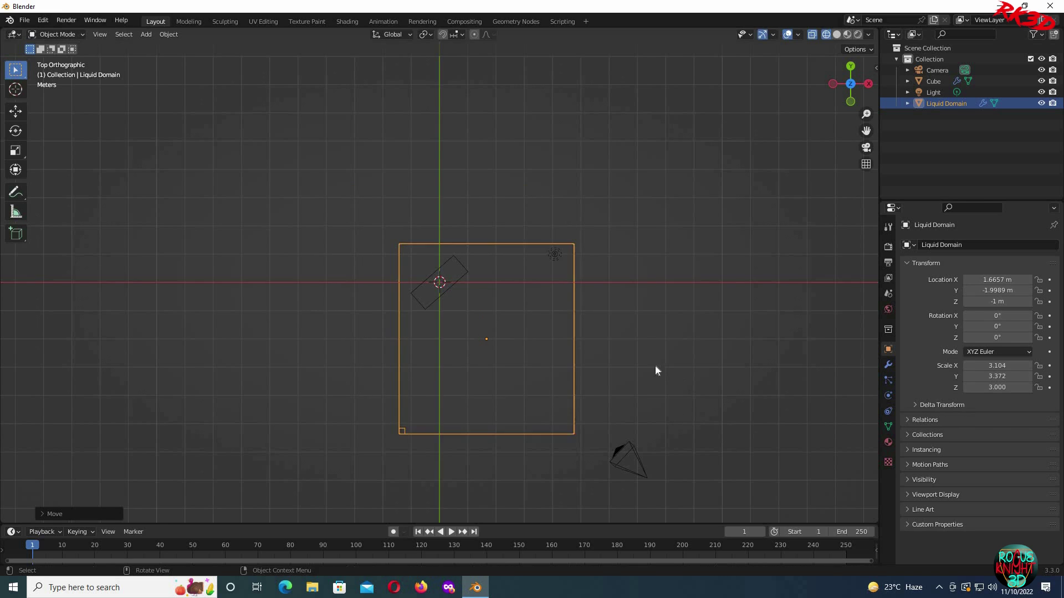
Set the domain's Z scale to 1.600 and adjust its height
middle_drag(656, 368, 576, 316)
key(s)
key(z)
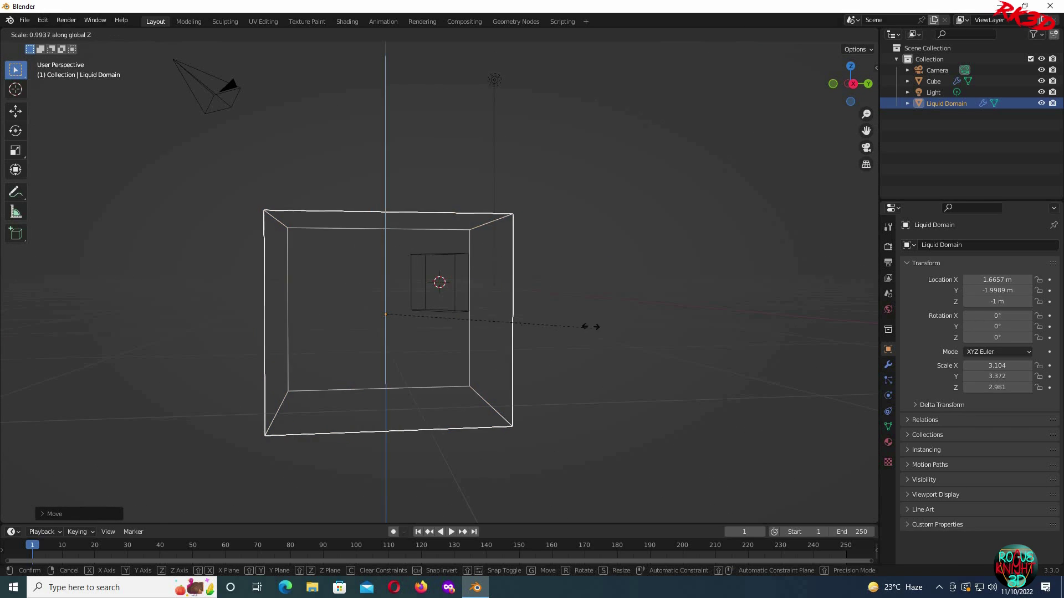
click(496, 280)
key(g)
key(z)
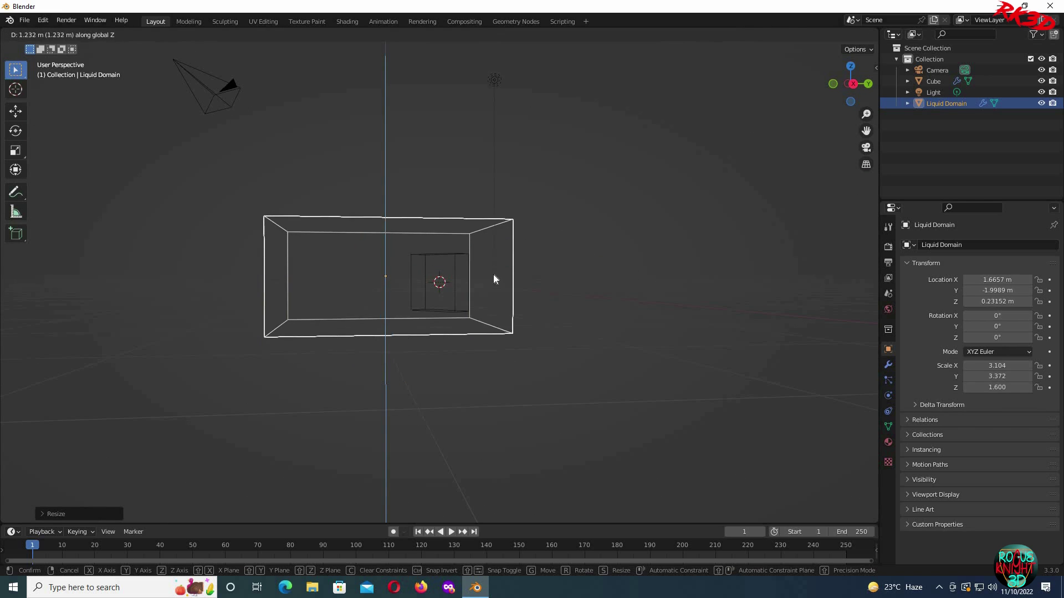
click(549, 302)
Stretch the domain box further along Y and shift it along Y
middle_drag(551, 305, 613, 404)
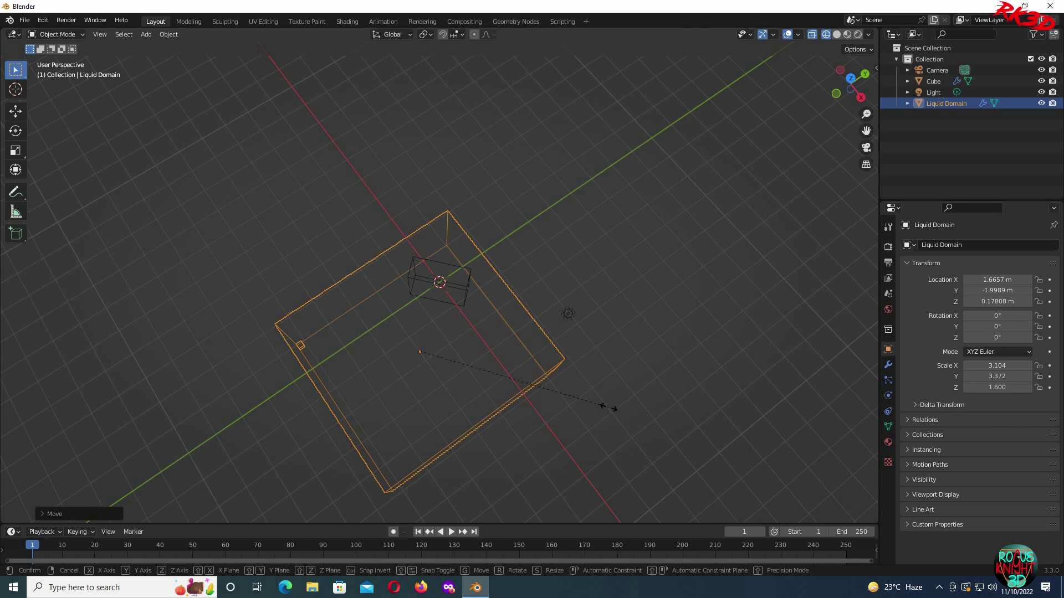
key(s)
key(y)
click(672, 404)
key(g)
key(y)
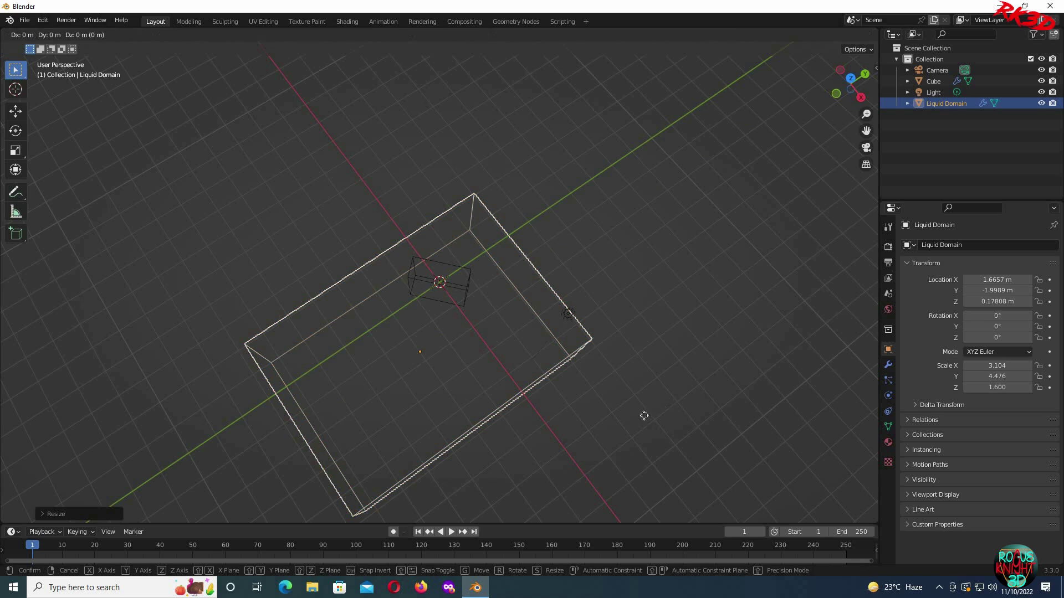
click(643, 418)
Widen the domain box along X and shift it along X
key(s)
key(x)
click(622, 445)
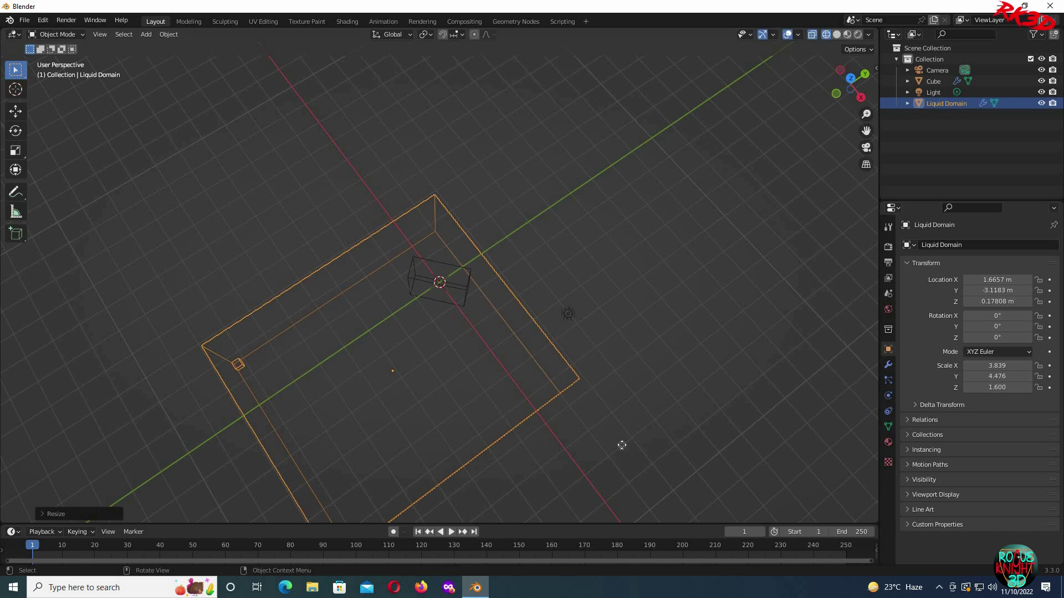
key(g)
key(x)
click(686, 367)
click(686, 367)
middle_drag(686, 367, 384, 370)
key(shift+a)
Add a cone and slide it horizontally toward the domain box's left side
mouse_move(393, 349)
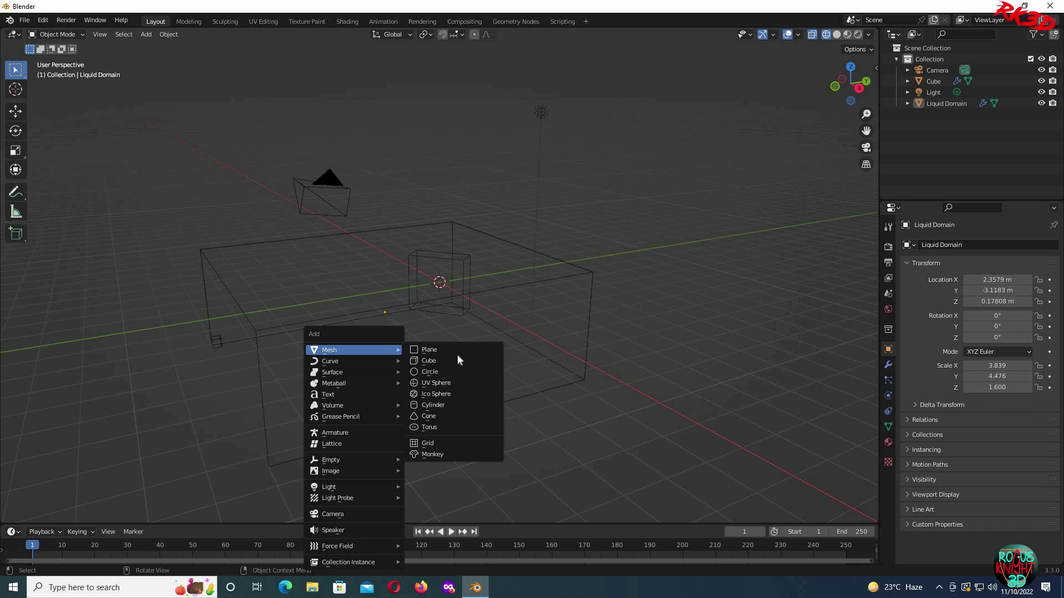
click(429, 415)
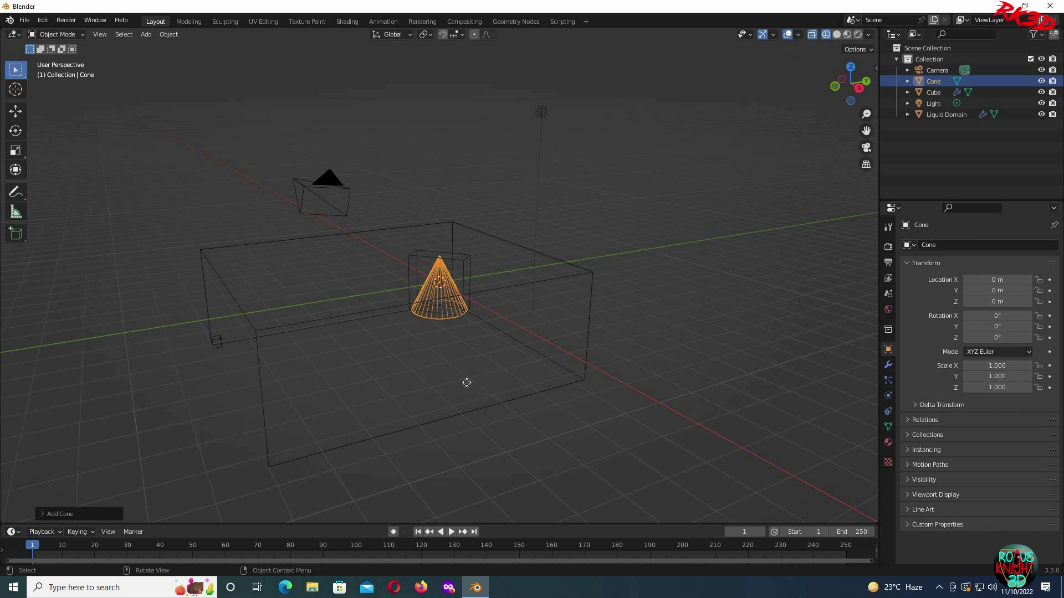
key(g)
key(shift+z)
click(395, 406)
Add a monkey head, tilt it on X, lower it and place it at the box's front
key(shift+a)
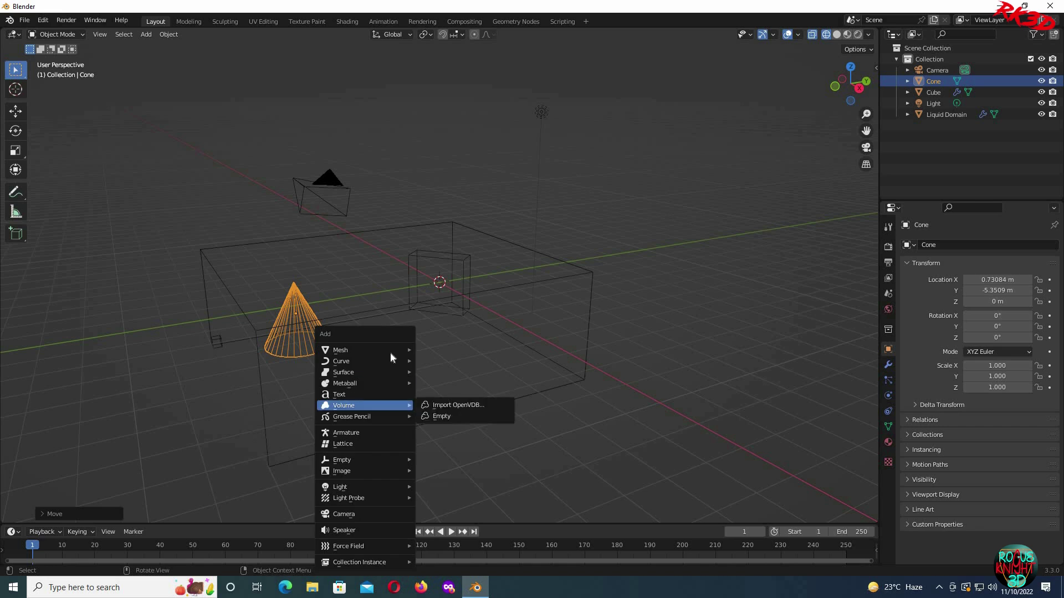
mouse_move(398, 350)
click(451, 449)
key(r)
key(x)
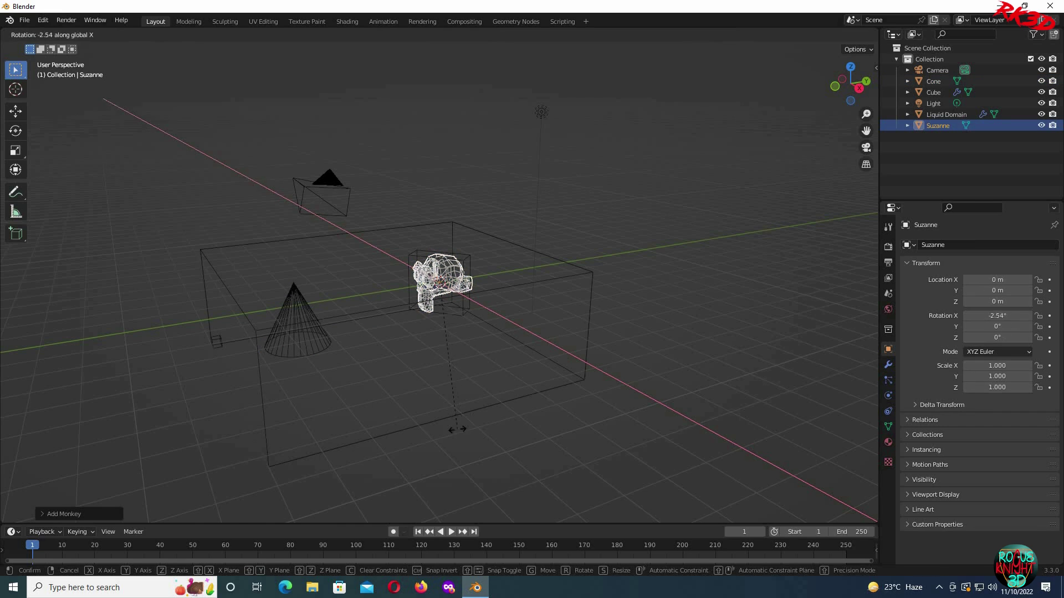
click(390, 399)
key(g)
key(z)
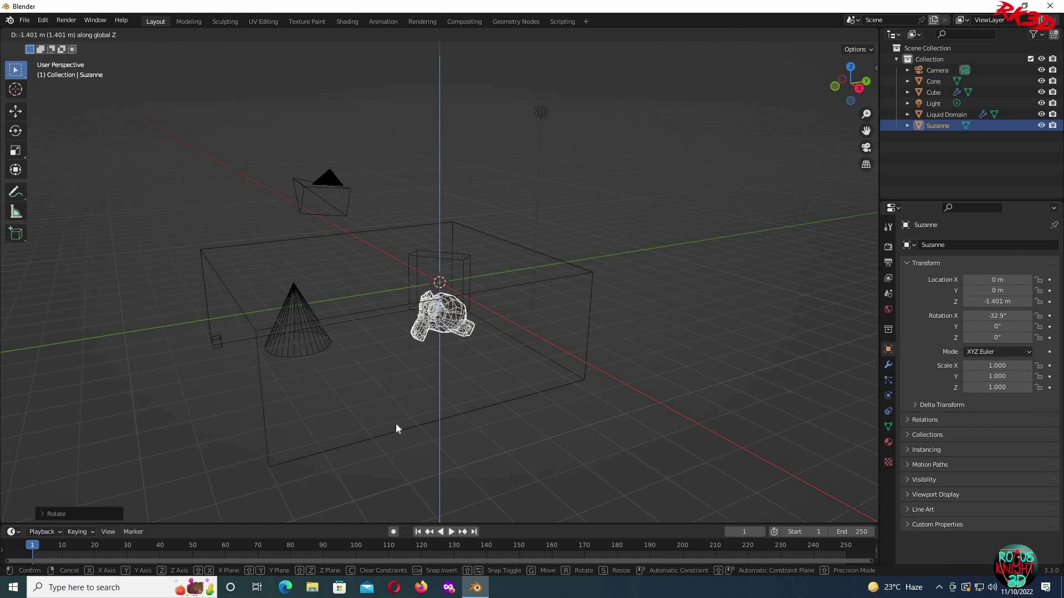
click(397, 428)
key(g)
key(shift+z)
click(421, 396)
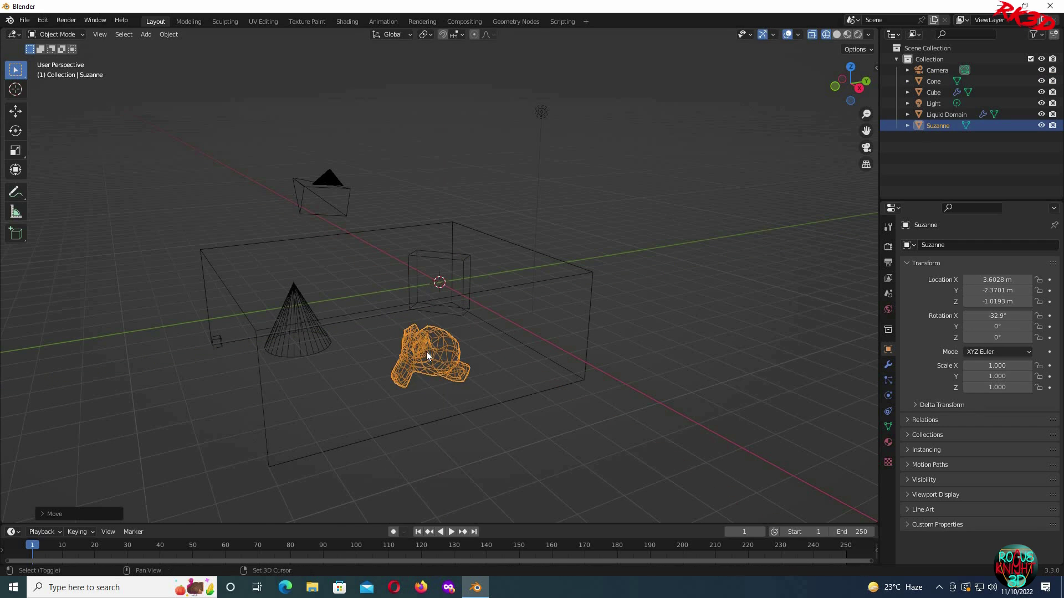
Add a cylinder and place it horizontally near the centre of the box
key(shift+a)
mouse_move(427, 352)
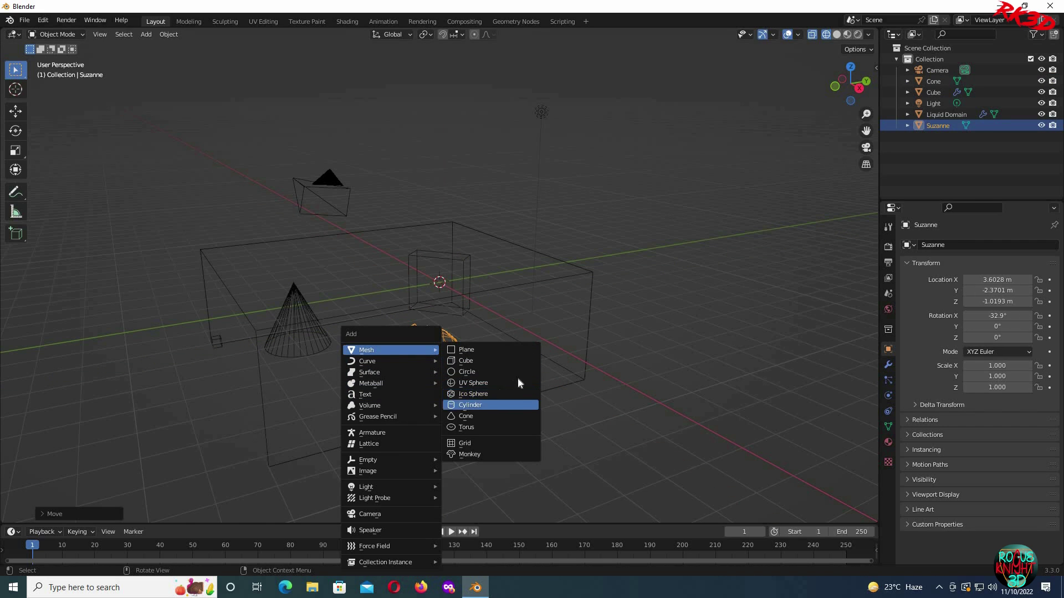
click(469, 405)
middle_drag(455, 398, 477, 403)
key(g)
key(shift+z)
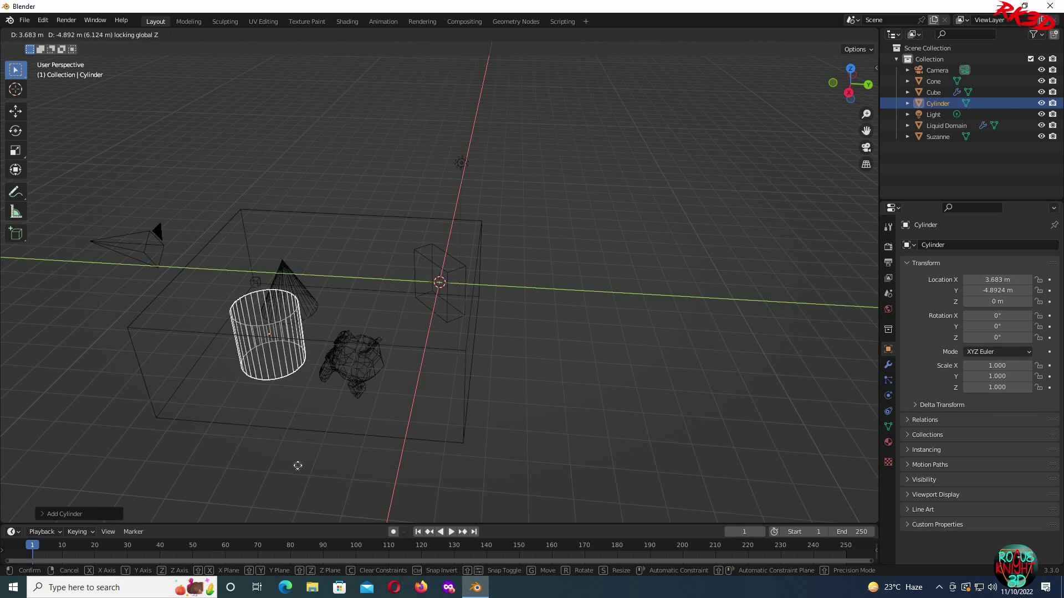
click(360, 370)
Reposition the monkey head, then raise it slightly in front view
click(363, 372)
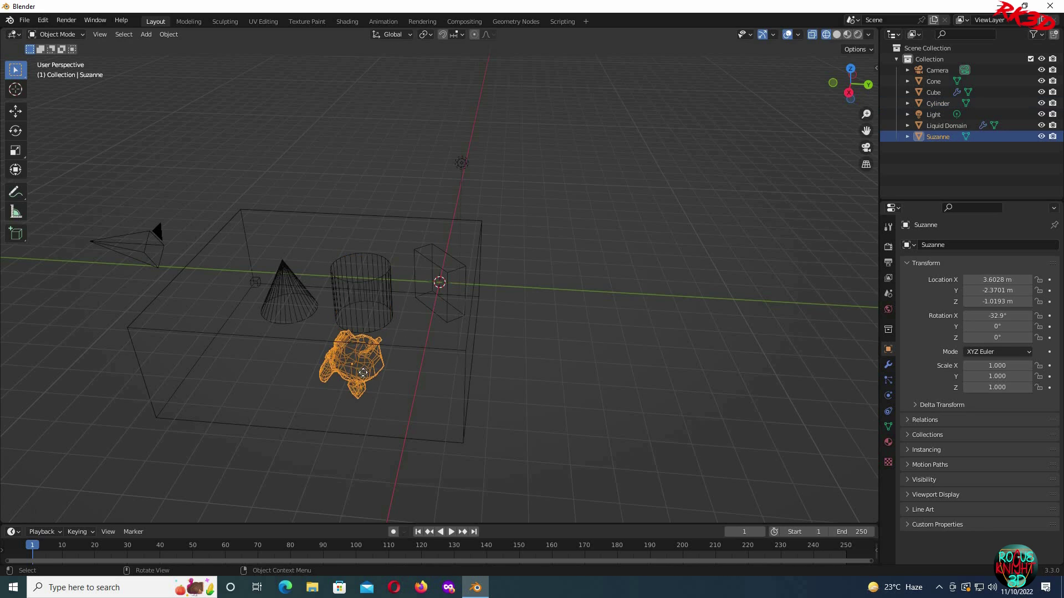
key(g)
key(shift+z)
click(303, 382)
key(KP_1)
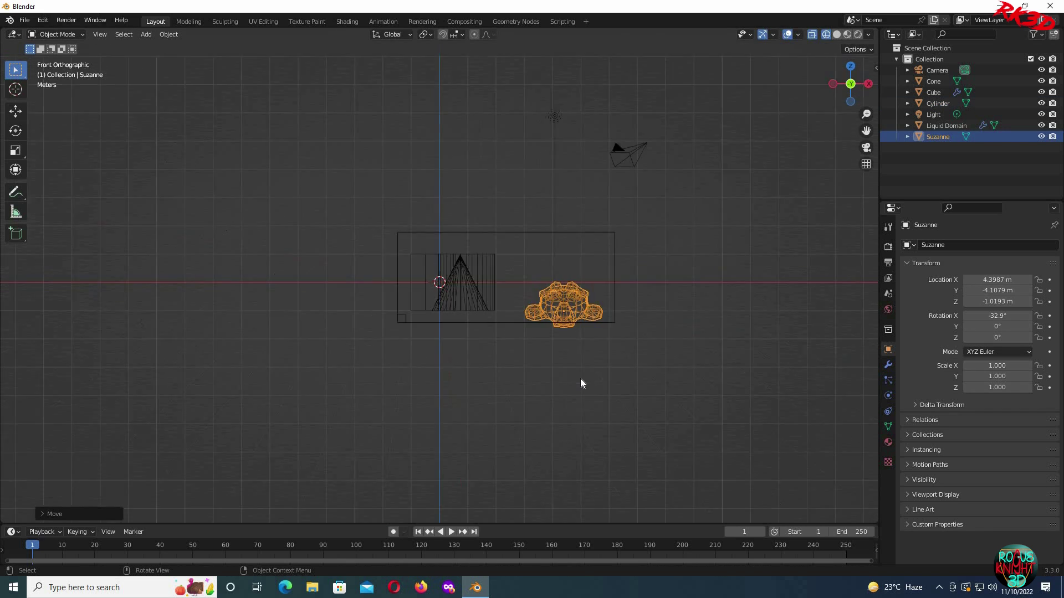
scroll(580, 378, up, 3)
key(g)
key(z)
click(543, 367)
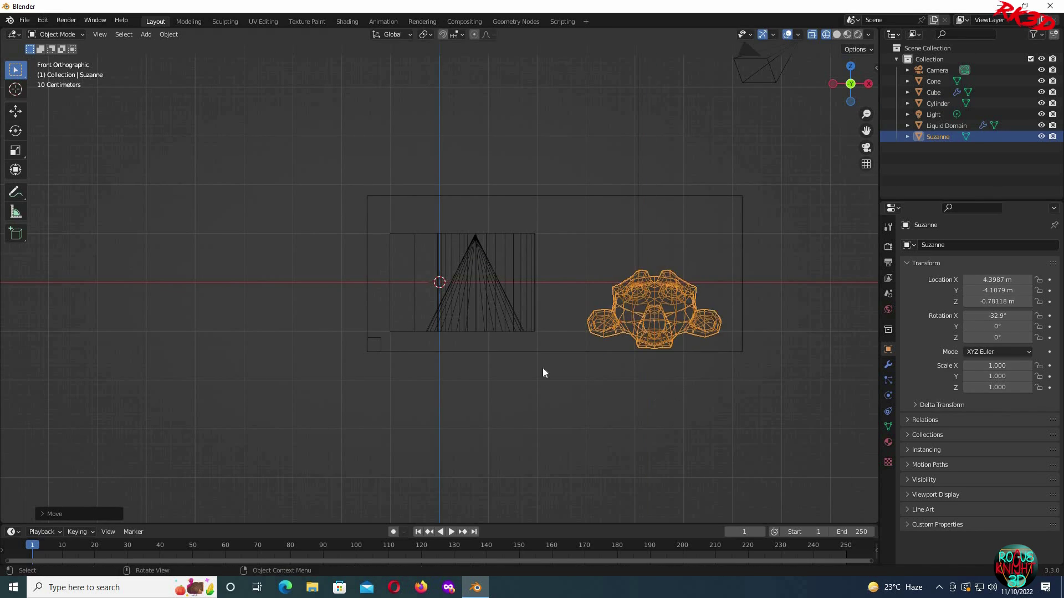
Lower the cone and cylinder together along Z toward the domain floor
middle_drag(544, 367, 445, 332)
click(446, 332)
shift+click(446, 331)
click(327, 358)
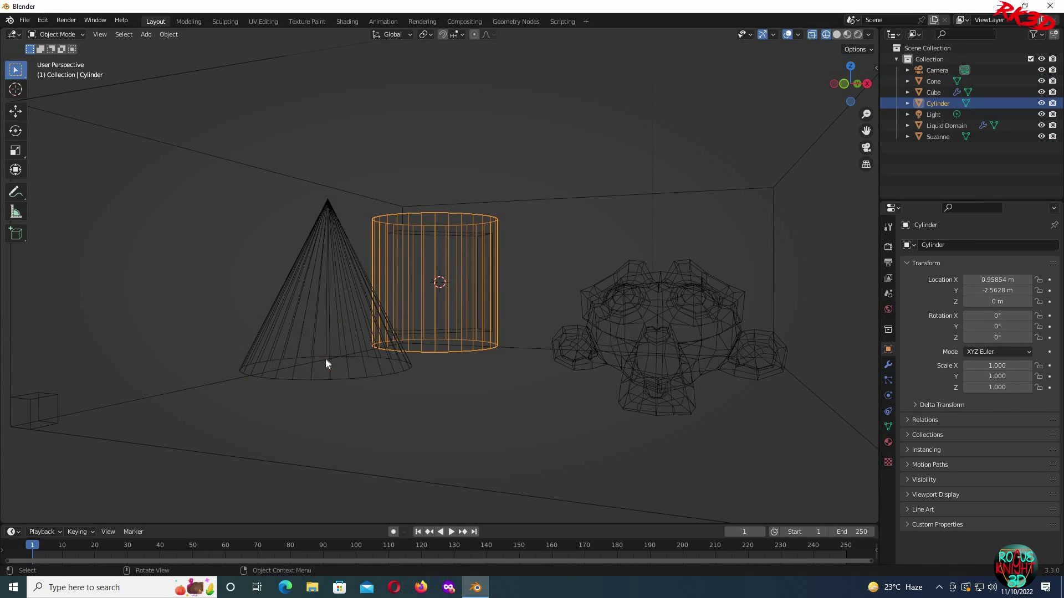
shift+click(326, 359)
click(326, 359)
shift+click(435, 354)
key(KP_1)
key(g)
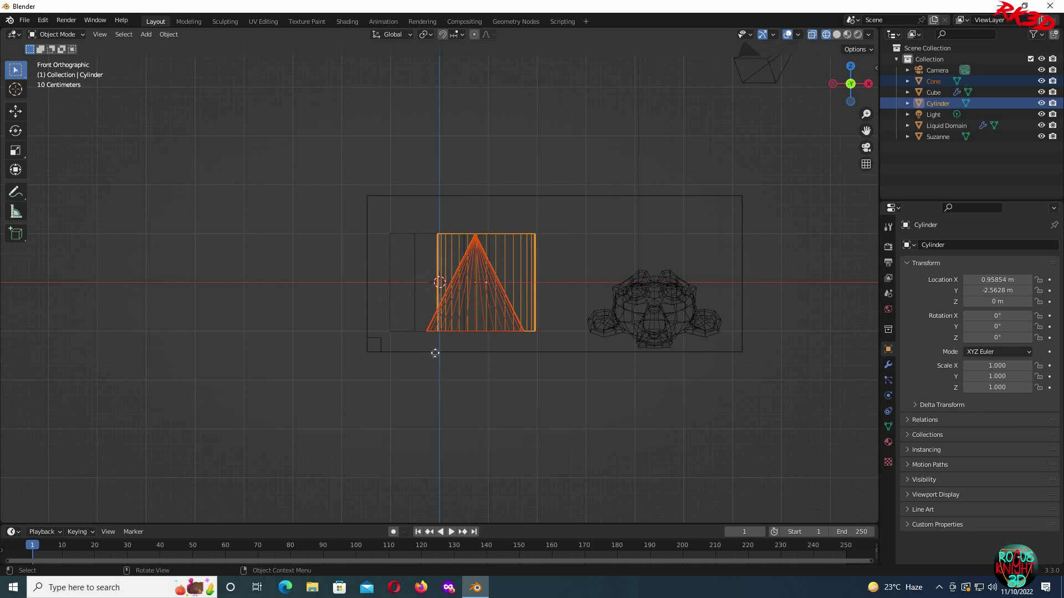
key(g)
key(z)
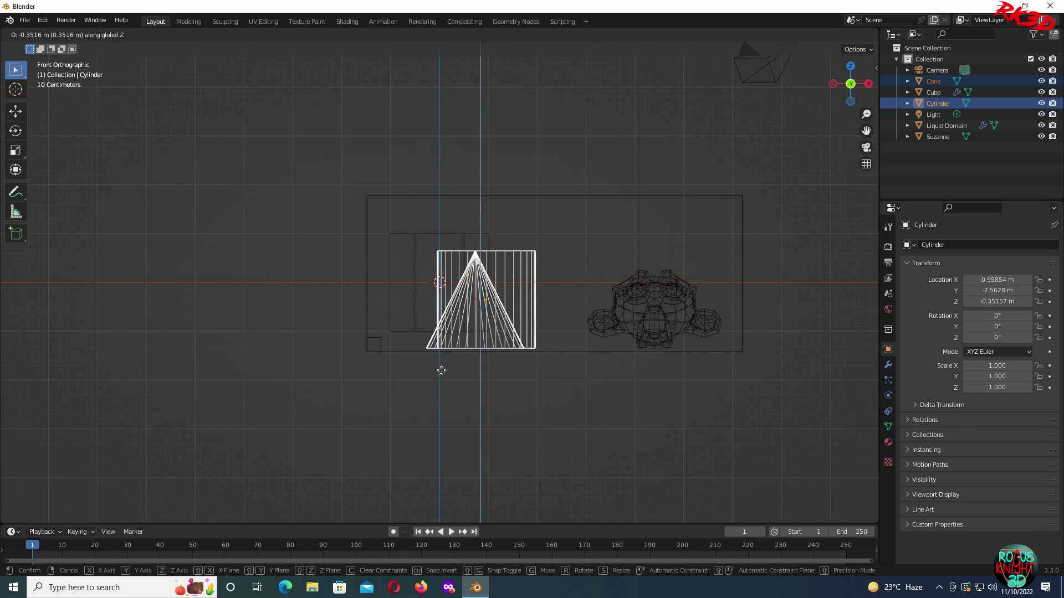
click(658, 239)
Nudge the monkey head, then move the cylinder behind and right of the cone
click(676, 311)
key(g)
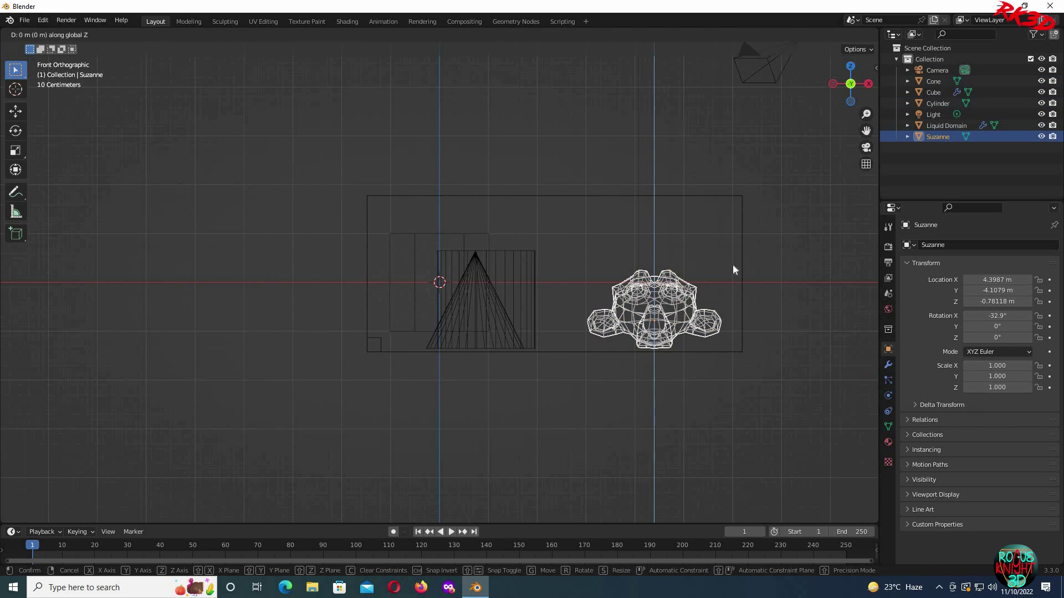
click(731, 264)
middle_drag(724, 258, 381, 329)
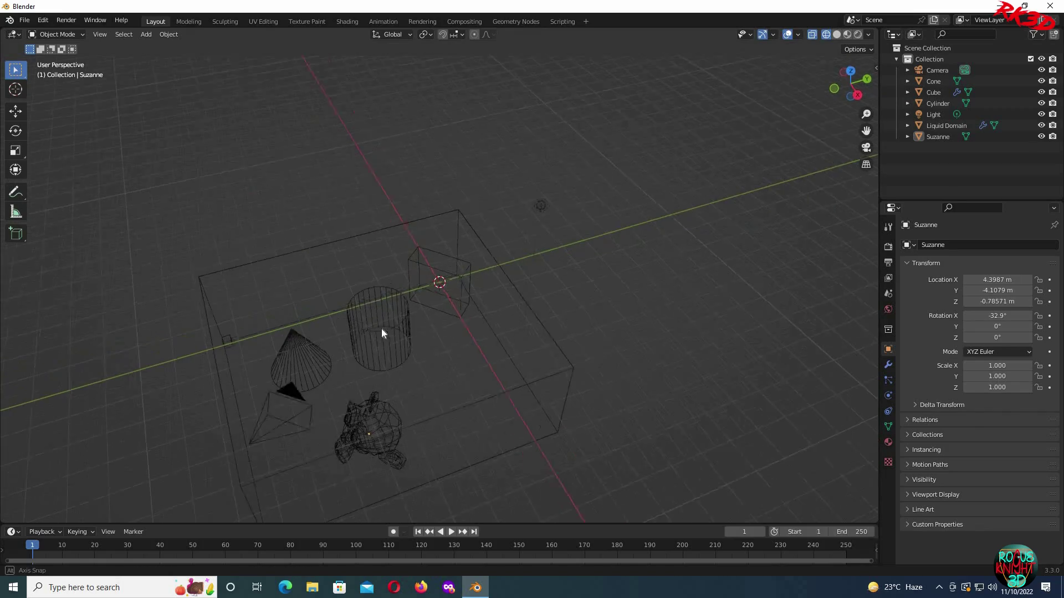
click(382, 329)
key(g)
key(shift+z)
click(397, 344)
Orbit lower over the objects and select the cone
click(662, 309)
middle_drag(661, 309, 742, 298)
scroll(741, 298, up, 3)
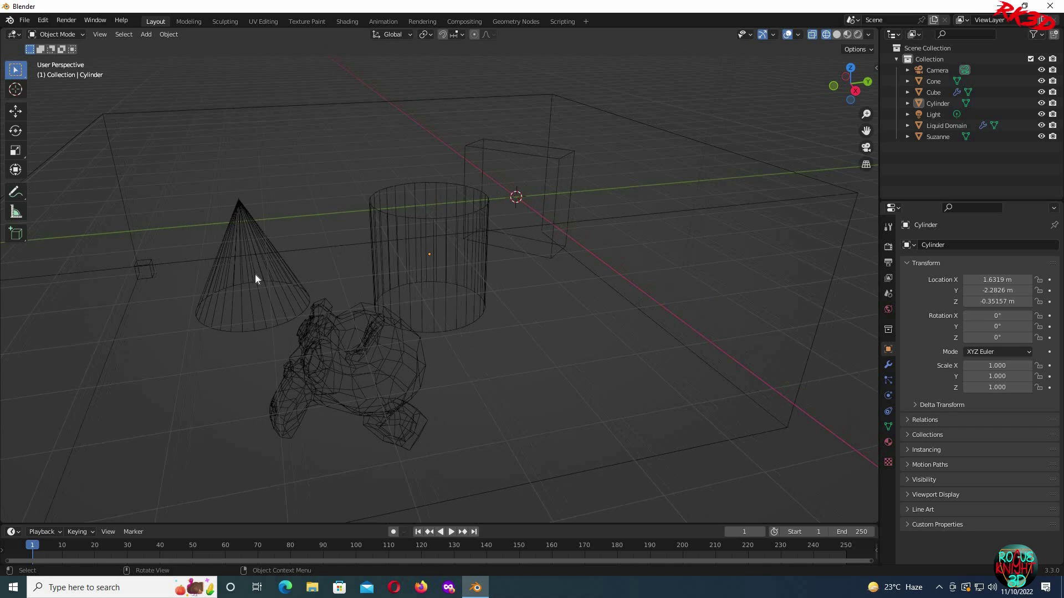
click(252, 266)
Enable Fluid physics on the cone and cylinder with type Effector
click(565, 210)
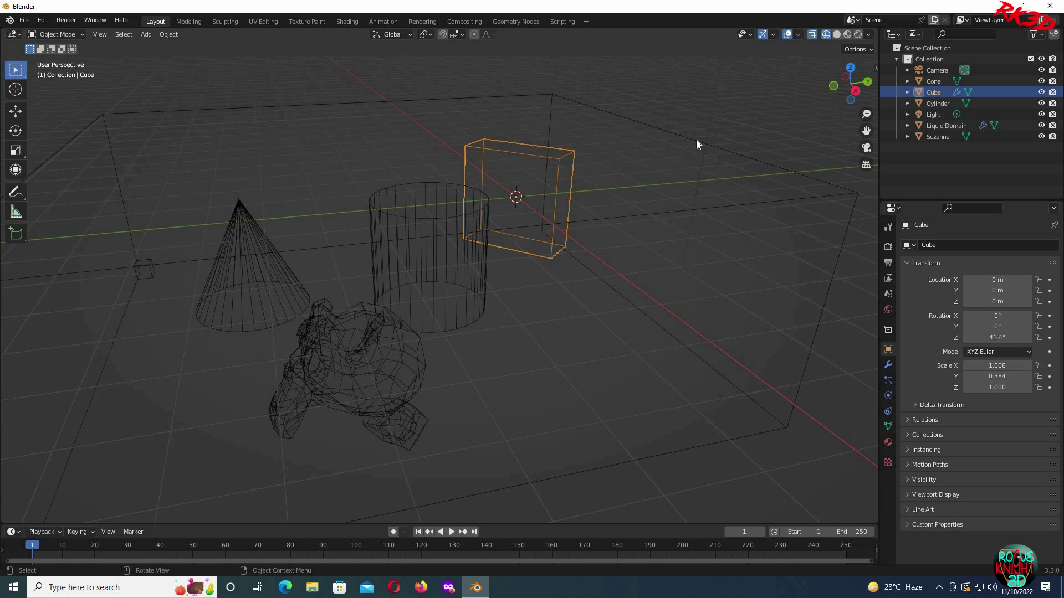
click(258, 237)
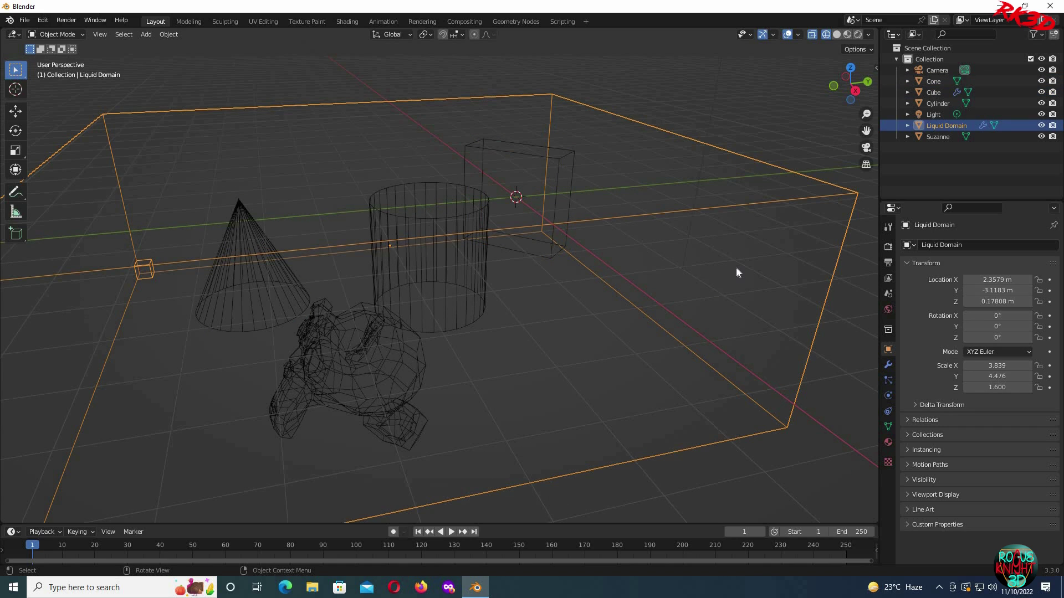
click(252, 260)
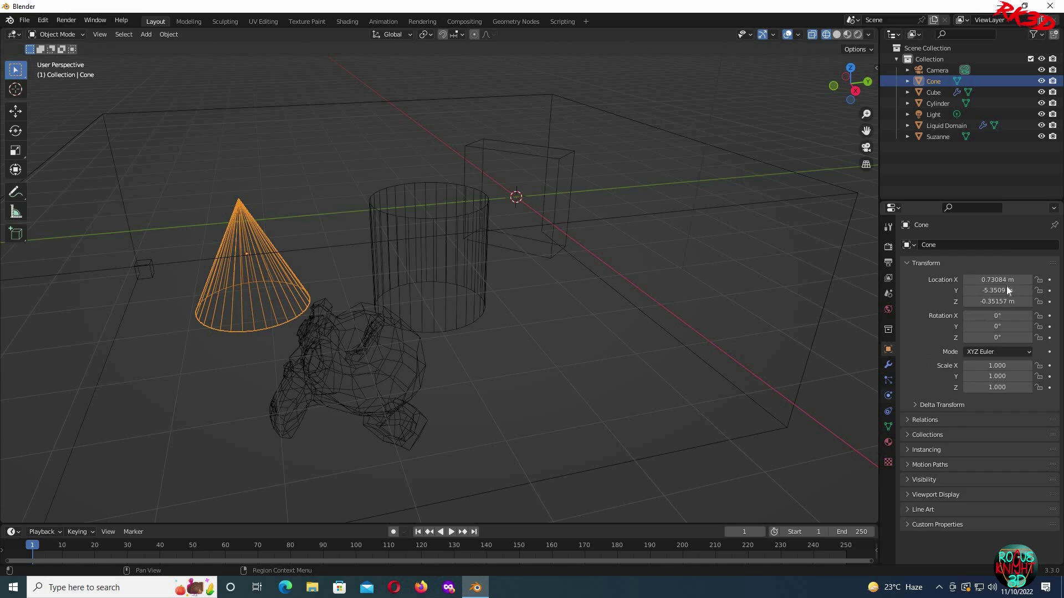
click(889, 395)
click(1014, 256)
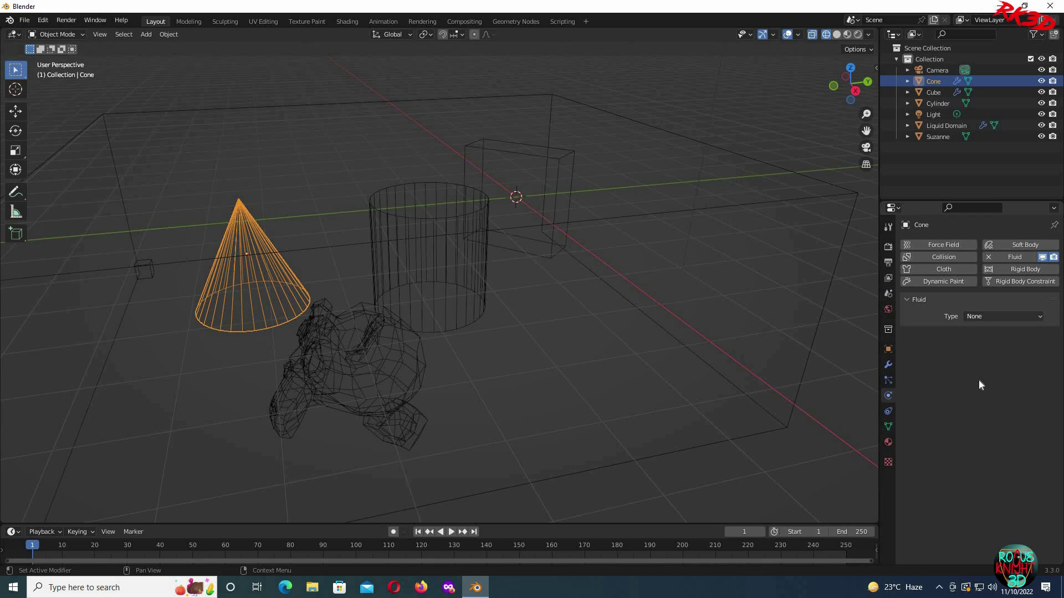
click(991, 319)
click(979, 367)
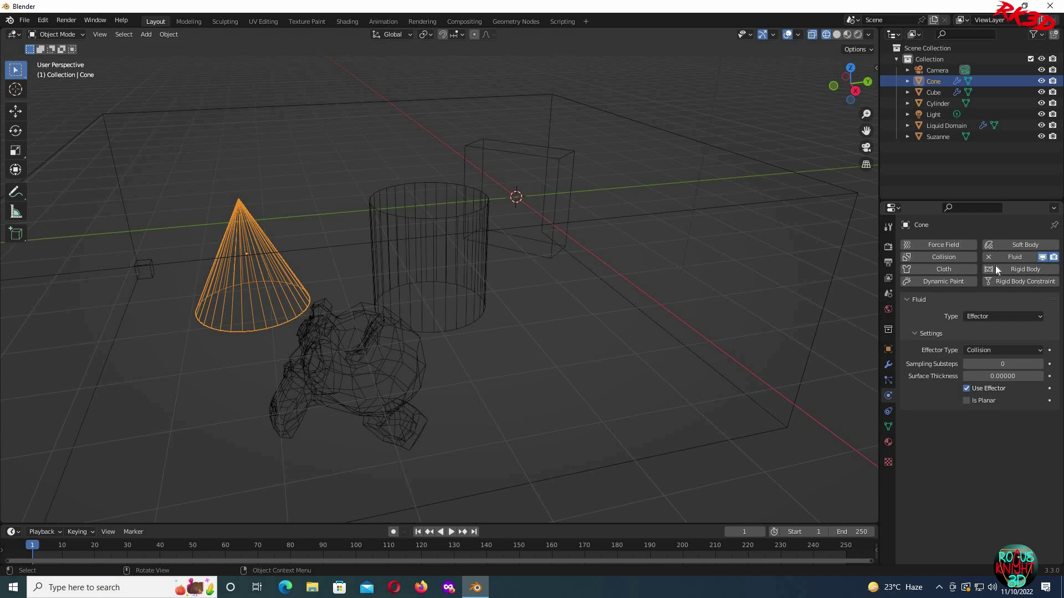
click(451, 254)
click(1014, 256)
click(1003, 317)
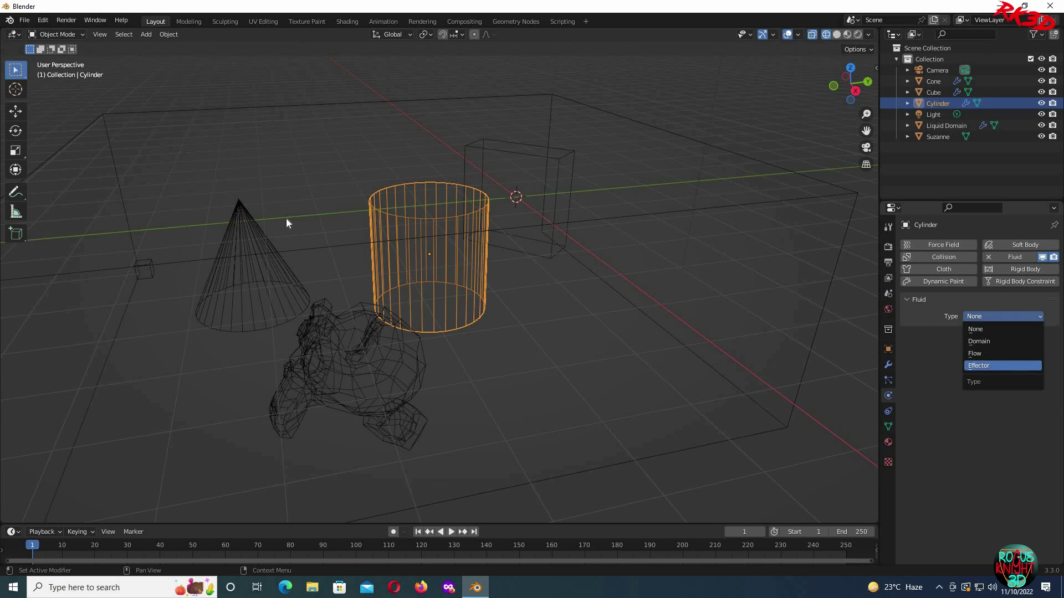
key(Return)
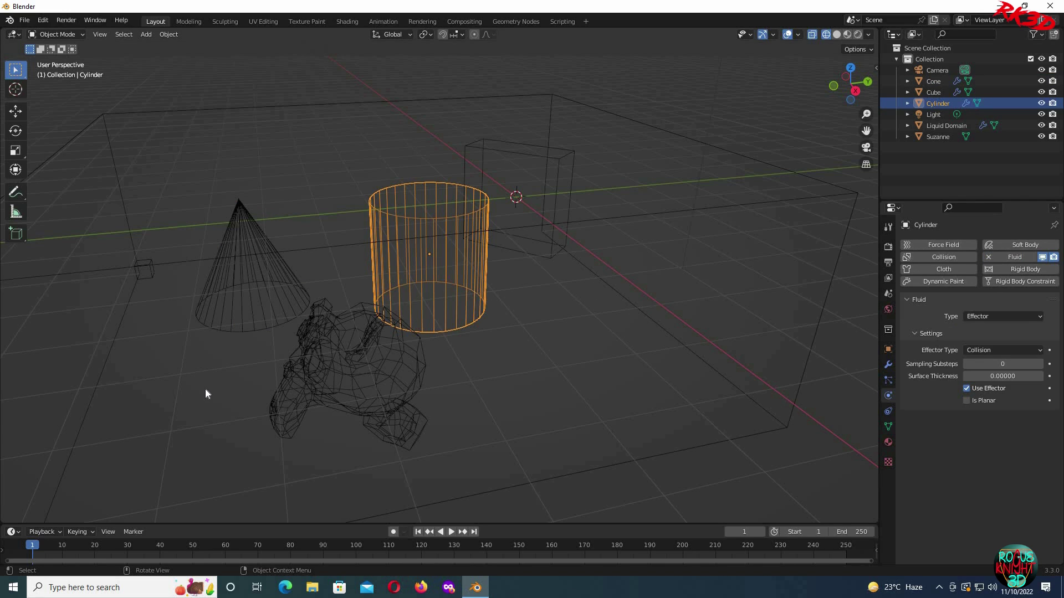
Copy the cylinder's fluid modifier onto Suzanne with Ctrl+L Copy Modifiers
click(371, 341)
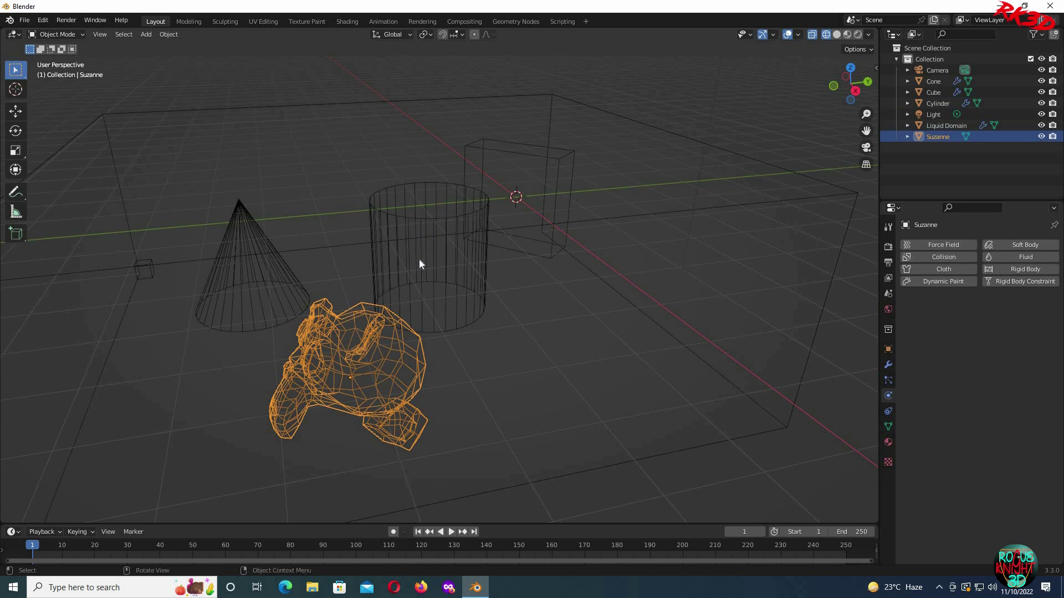
shift+click(420, 263)
key(ctrl+l)
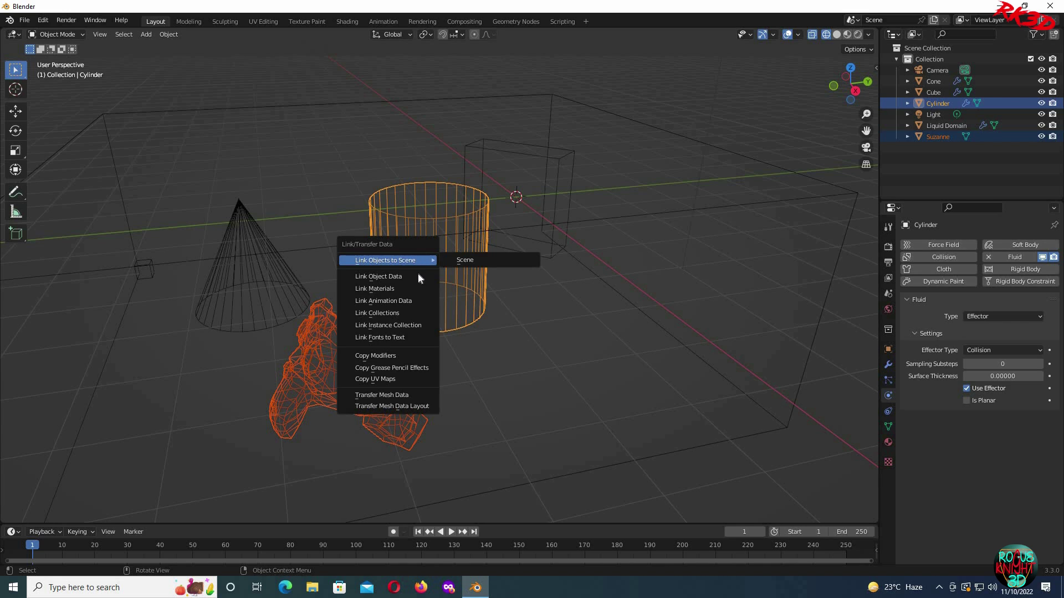
click(410, 355)
click(410, 355)
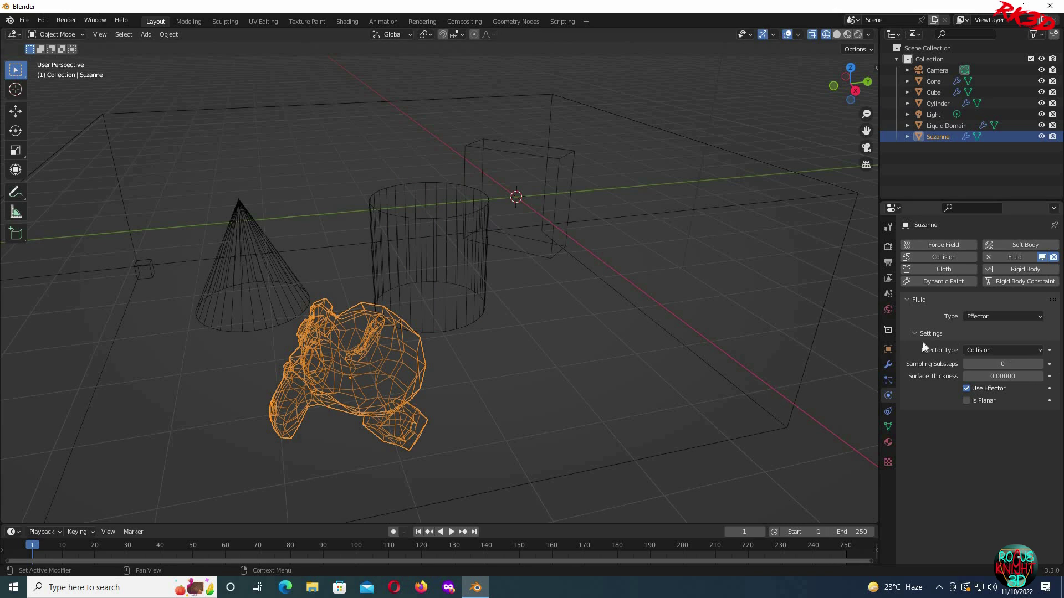
click(888, 365)
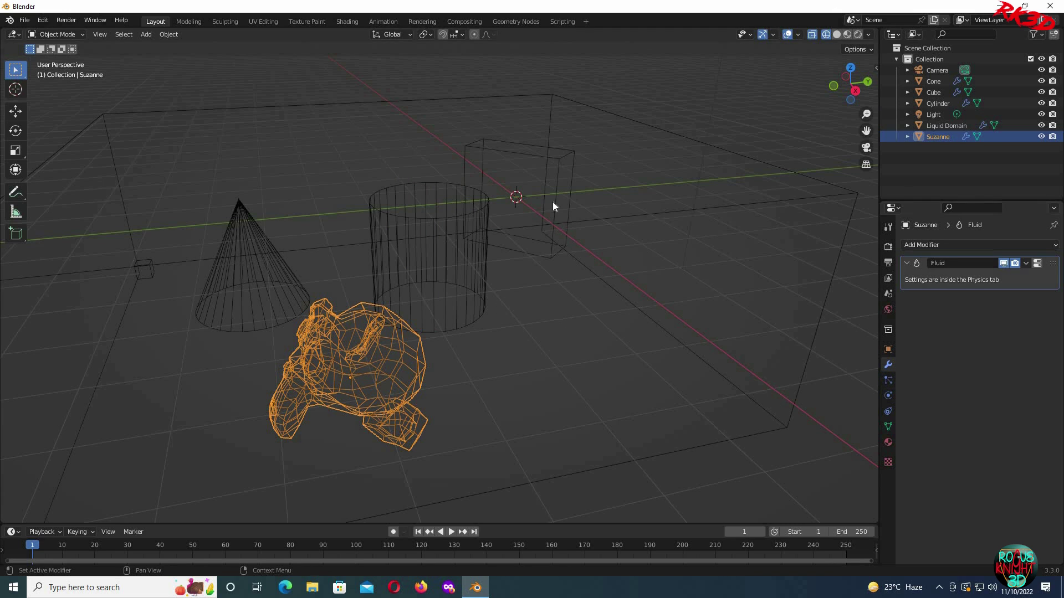
Check the Cube's fluid physics, then select the Liquid Domain
click(570, 191)
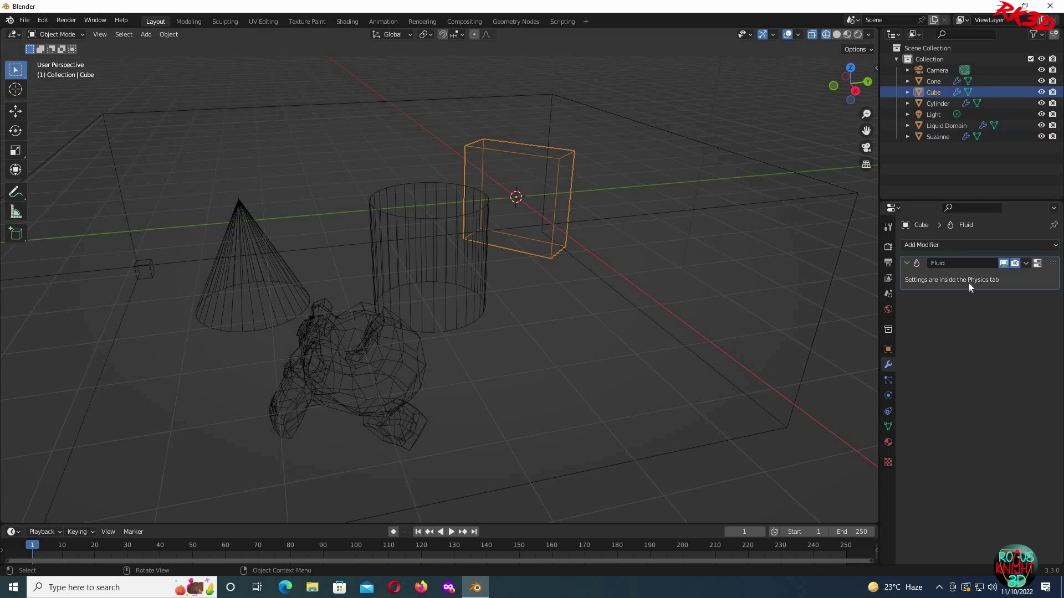
click(889, 396)
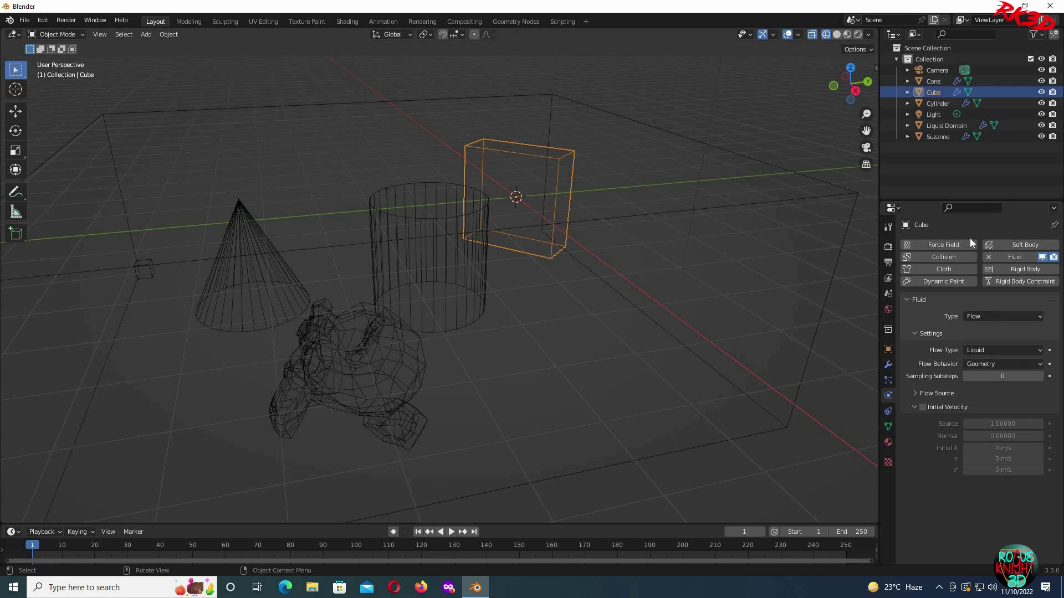
click(725, 151)
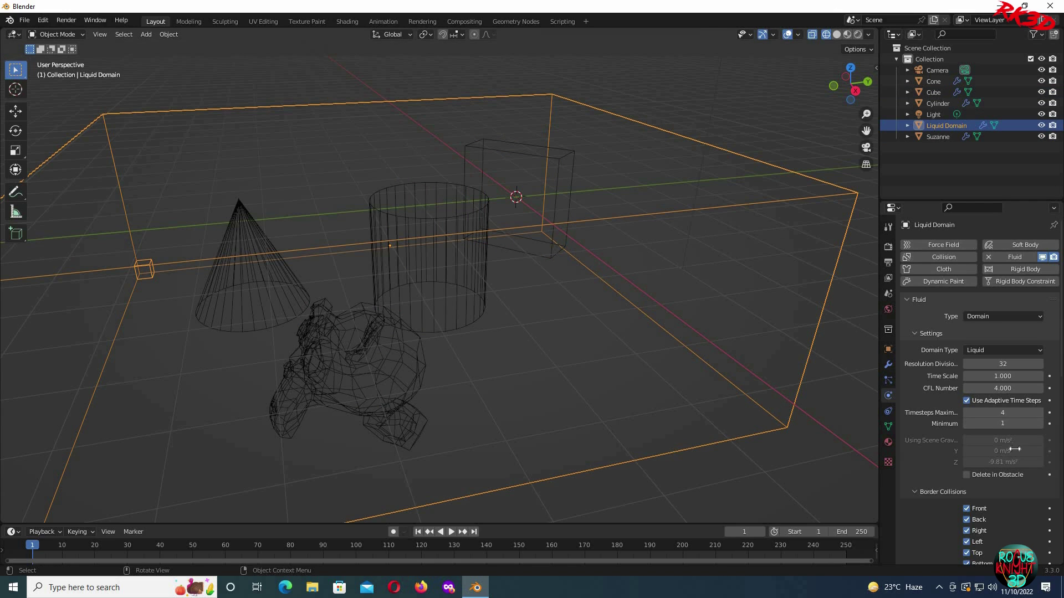
Set the Liquid Domain's Resolution Divisions to 64
click(1008, 365)
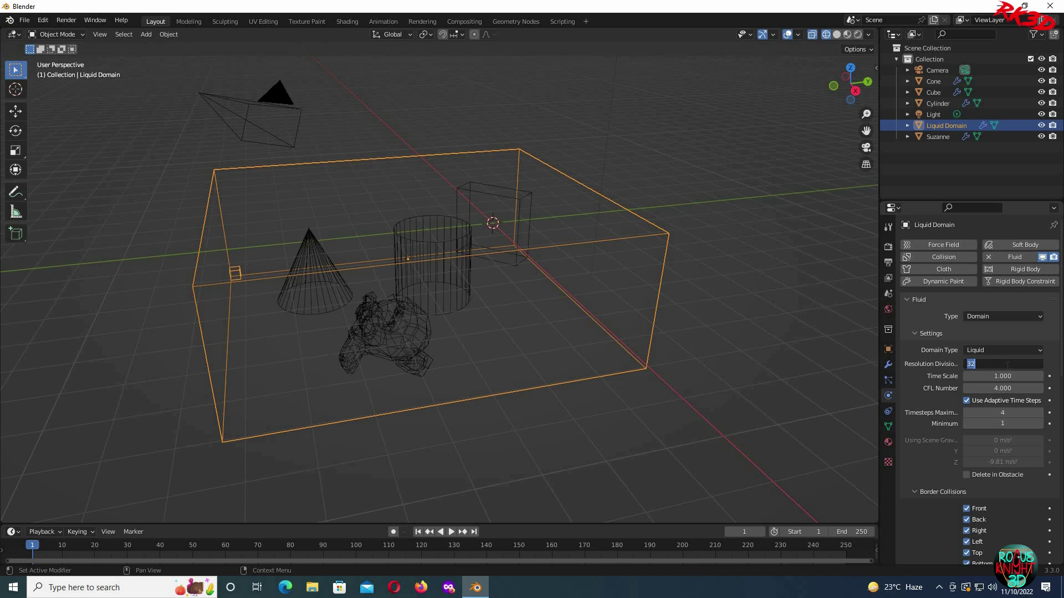
key(Return)
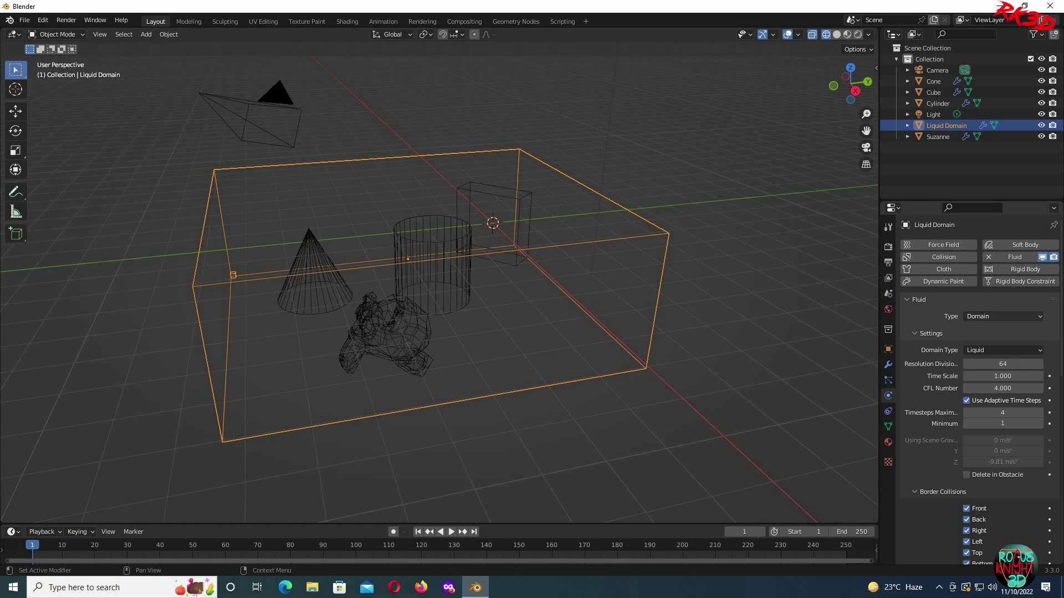
click(397, 448)
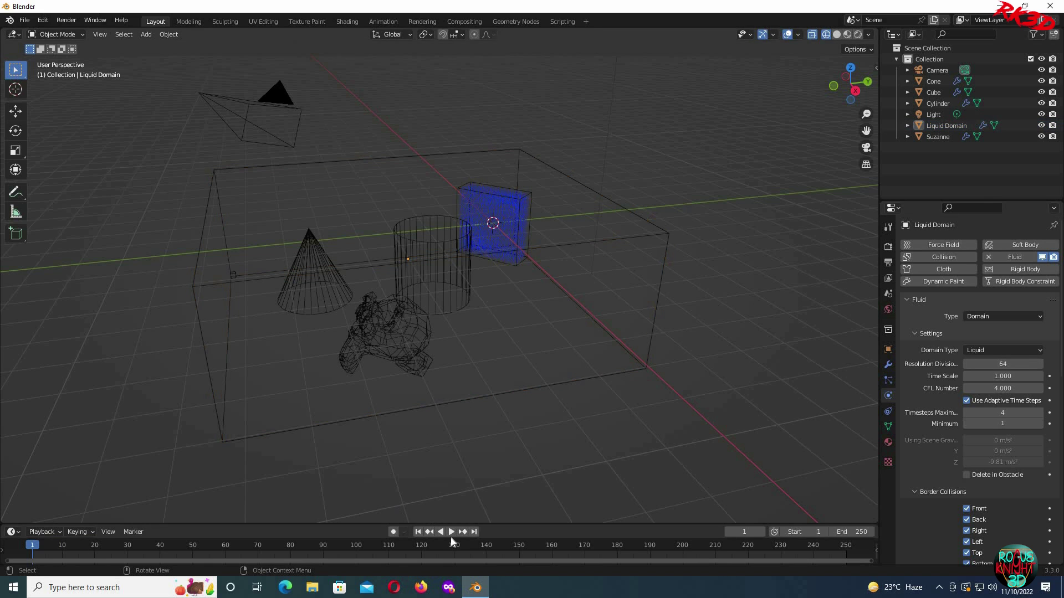
Play the simulation preview to frame 230, then return to frame 1
click(451, 532)
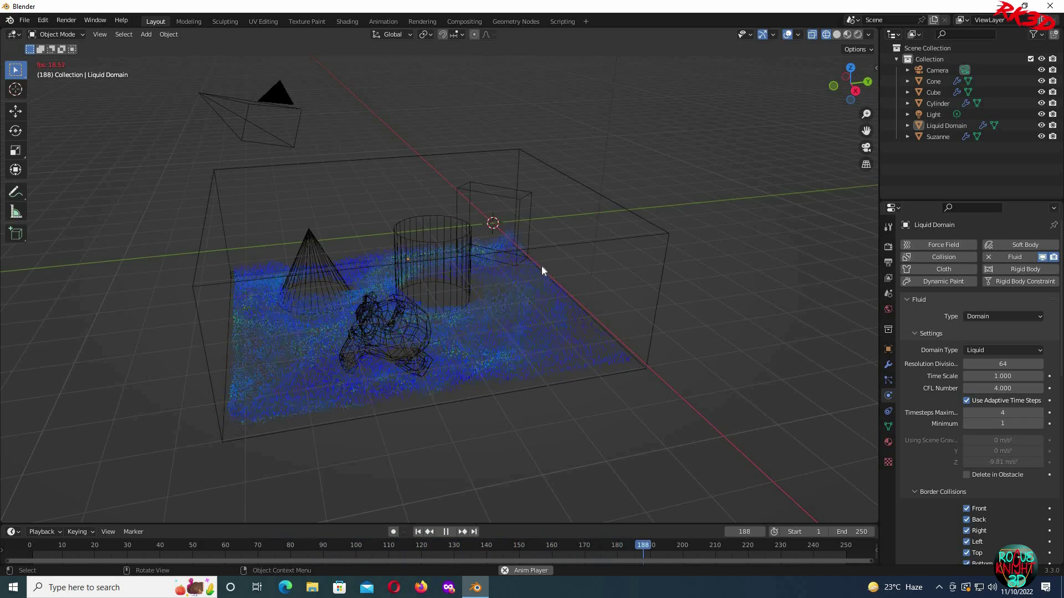
key(space)
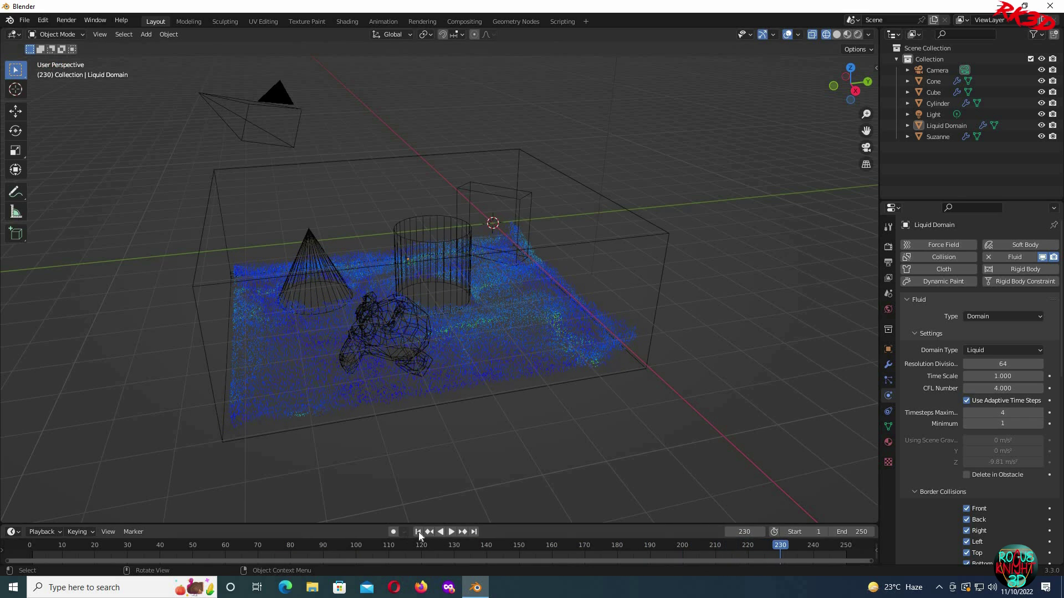
key(shift+Left)
Set the domain's cache Type to Modular
scroll(959, 444, down, 10)
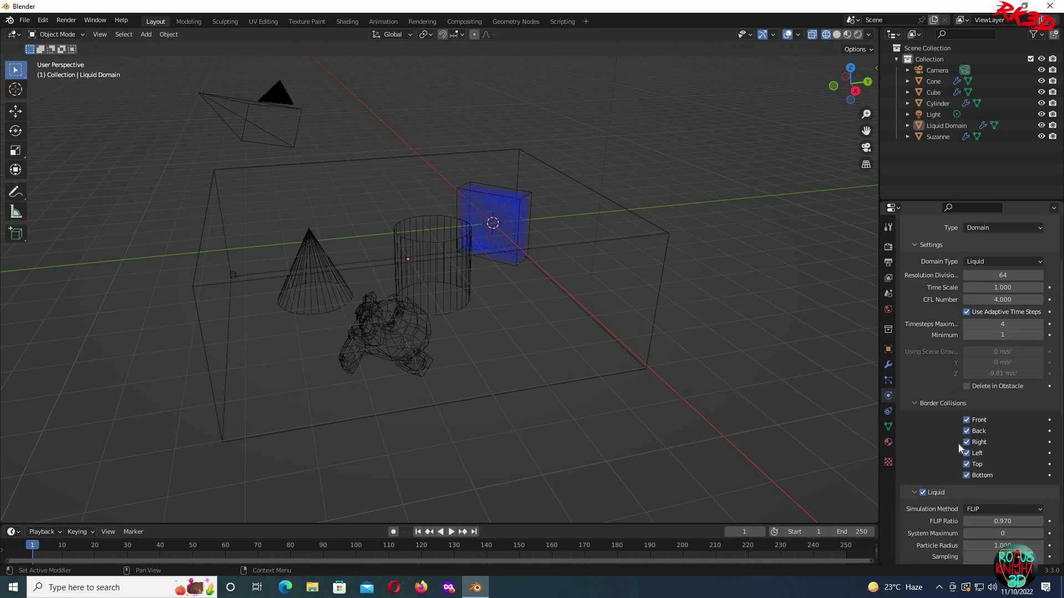
scroll(959, 444, down, 4)
click(983, 488)
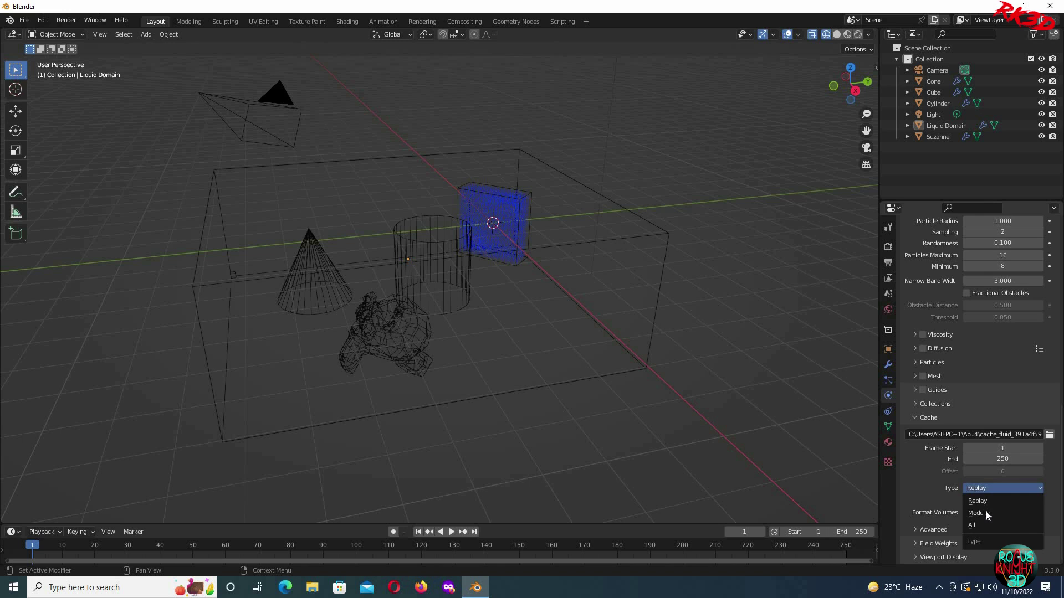
click(980, 514)
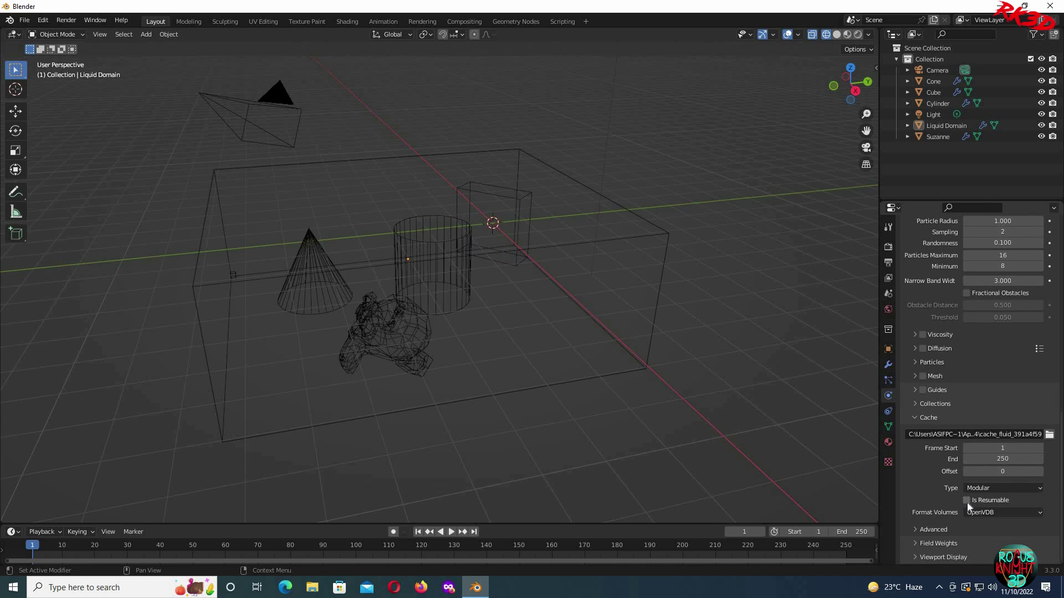
Make the Cube an Inflow source with Initial Velocity enabled and Y velocity 0.6 m/s
scroll(917, 411, up, 14)
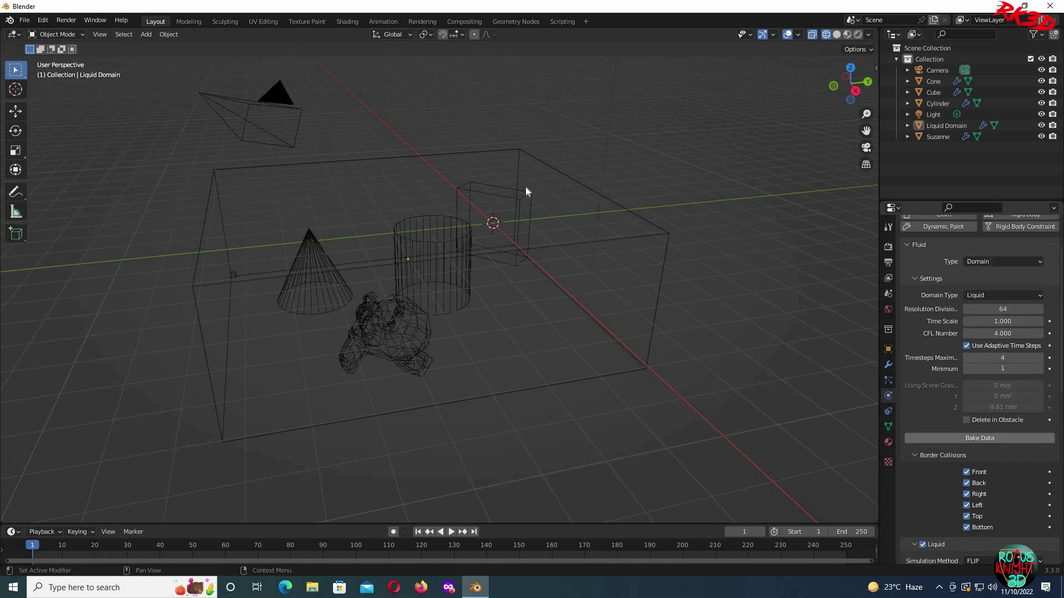
click(934, 92)
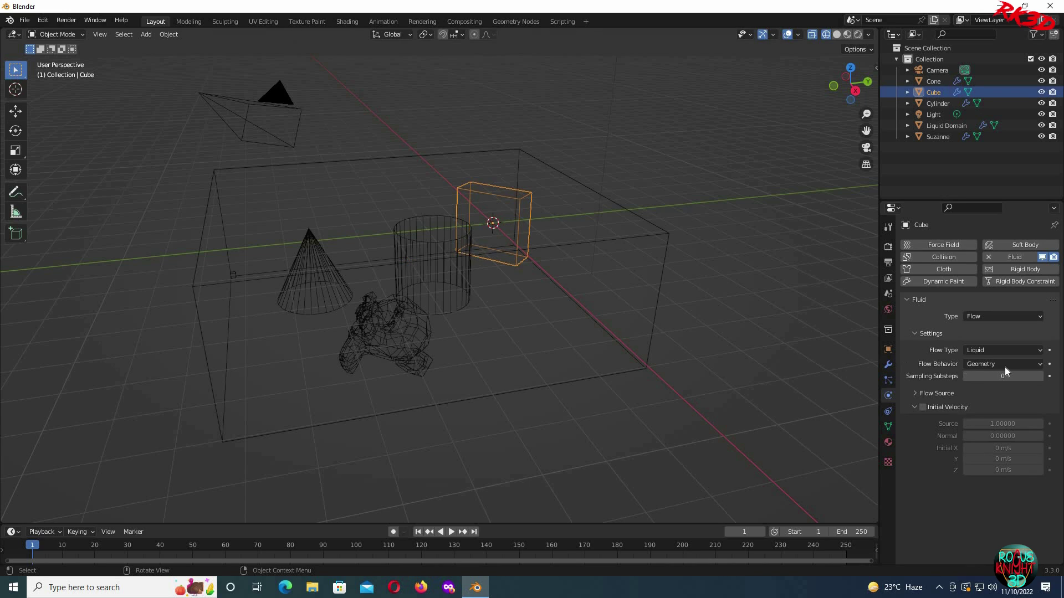
click(1004, 364)
click(975, 376)
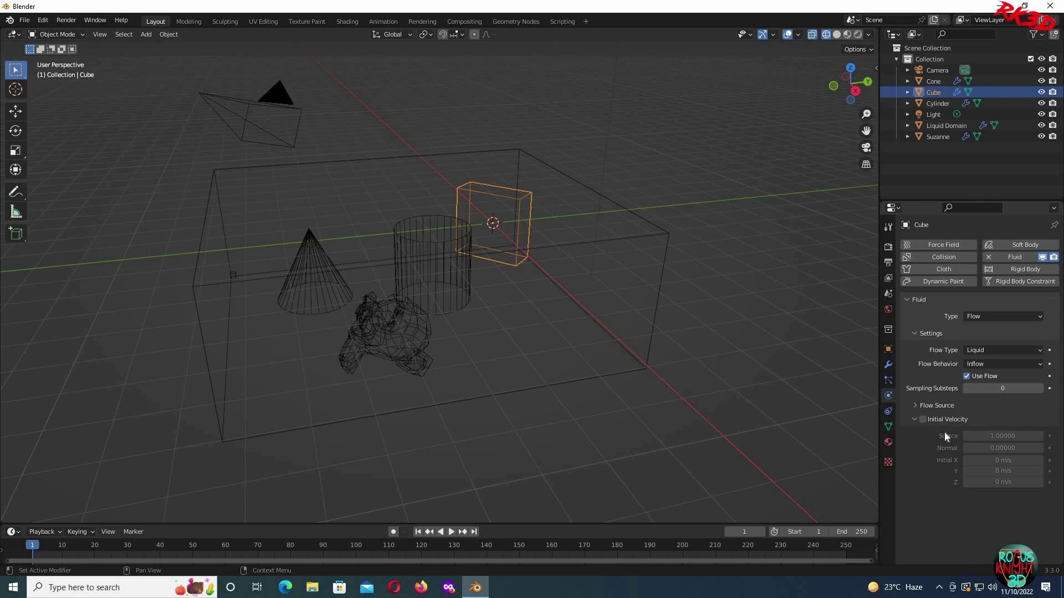
click(922, 420)
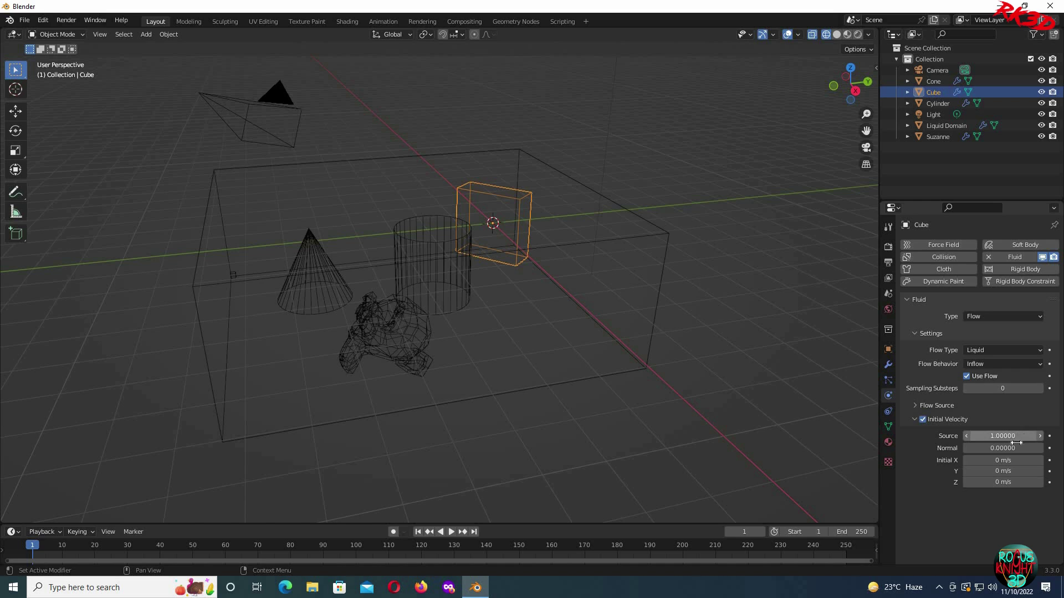
click(1011, 473)
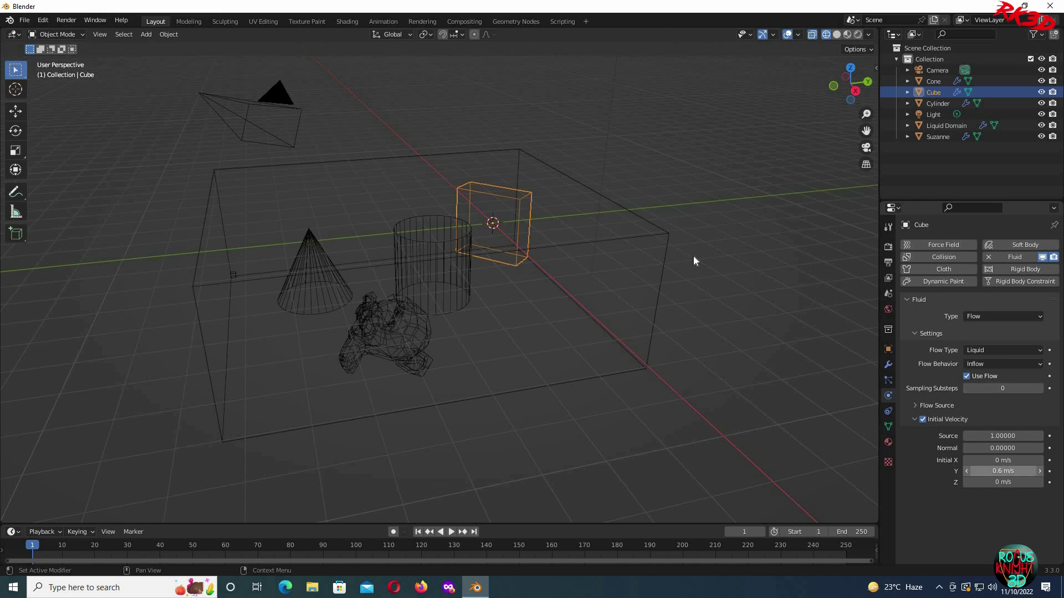
middle_drag(737, 292, 725, 302)
click(889, 411)
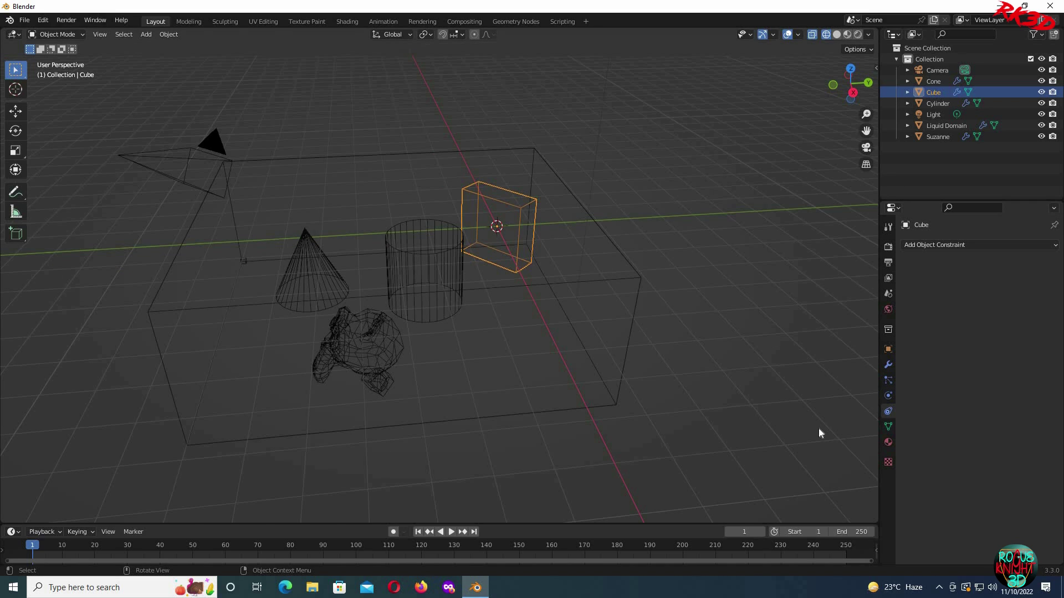
Select the Liquid Domain and bake its simulation data
drag(820, 434, 609, 382)
click(888, 397)
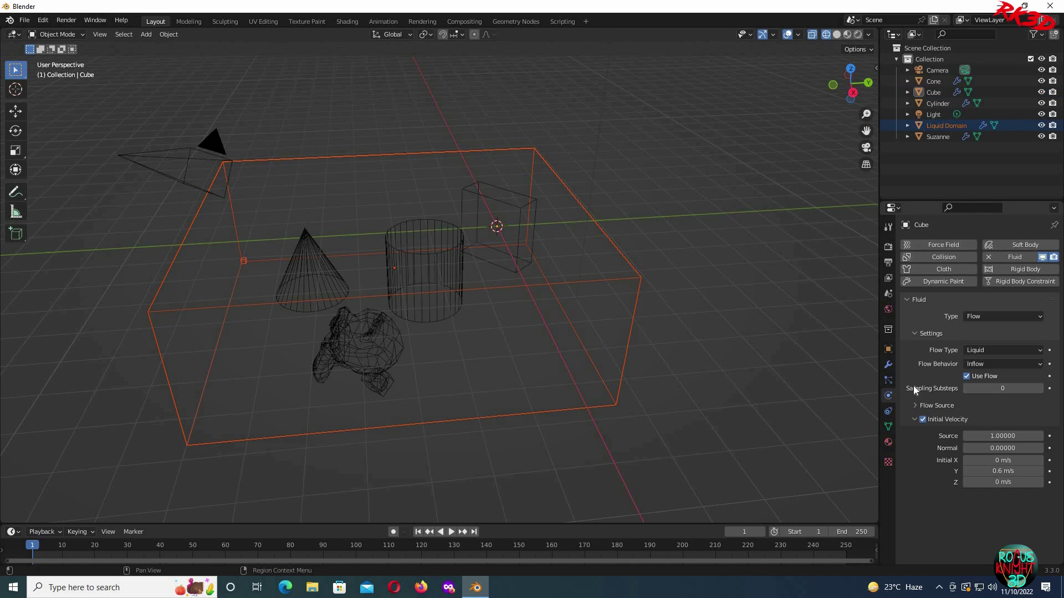
click(637, 280)
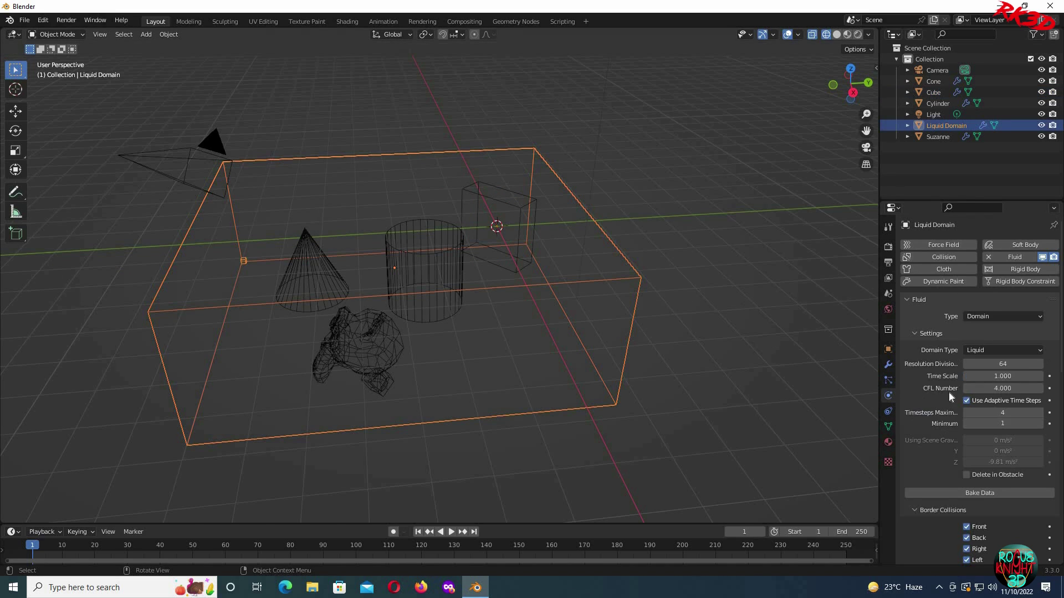
click(979, 492)
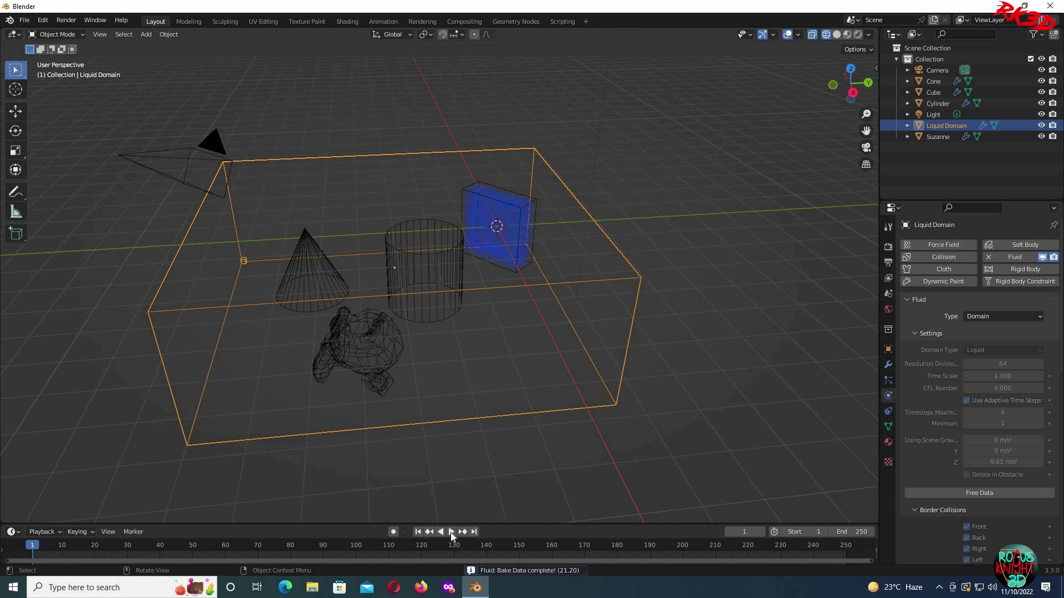
Play the baked simulation twice, rewinding to frame 1 afterwards
click(452, 532)
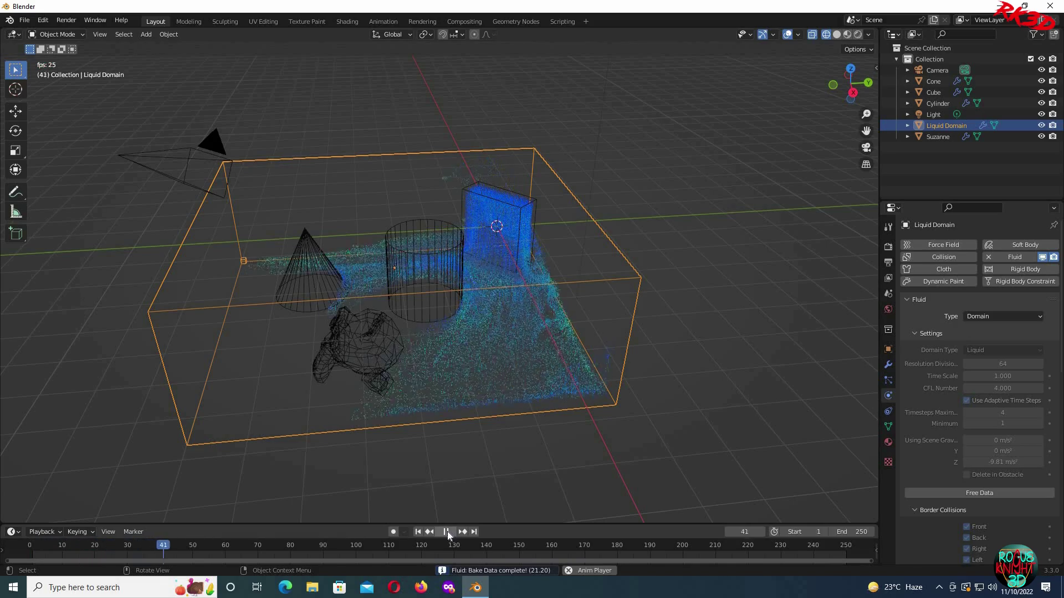
key(space)
middle_drag(627, 288, 523, 252)
scroll(609, 277, up, 3)
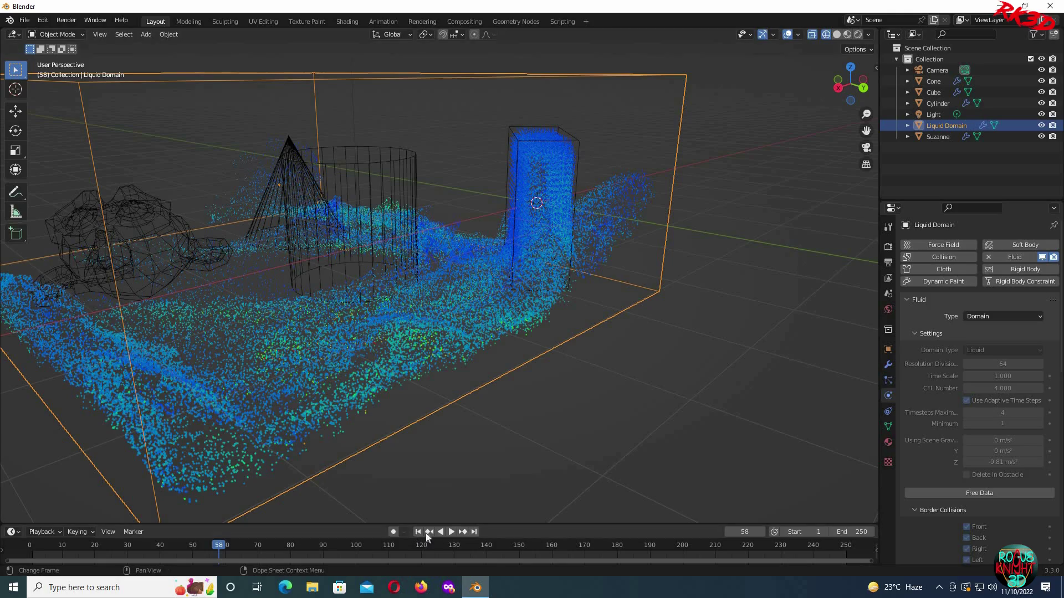
key(shift+Left)
key(space)
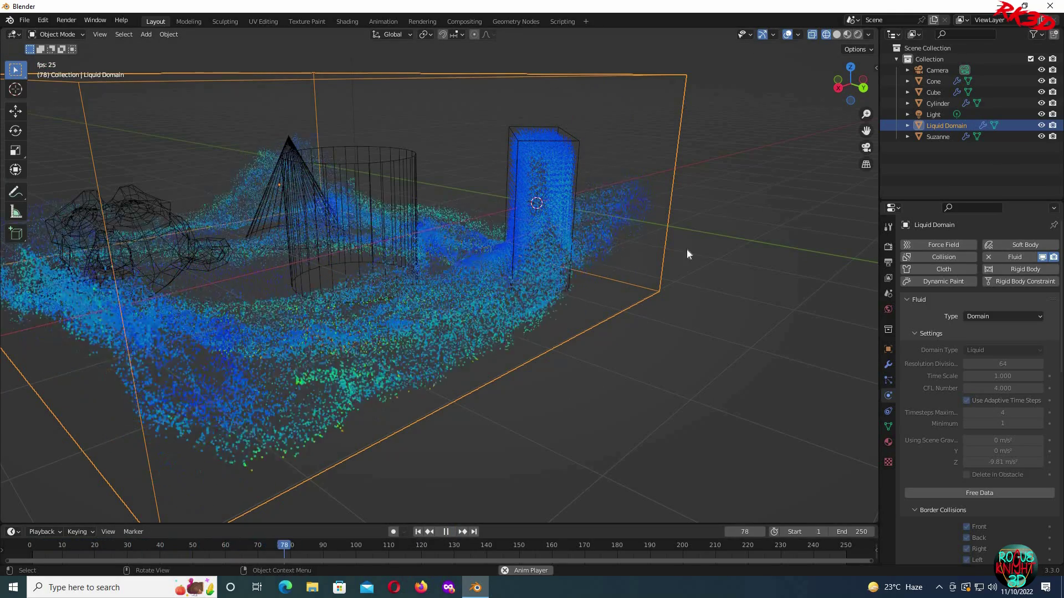
key(space)
click(420, 533)
Free the baked fluid data and reselect the Cube
middle_drag(527, 413, 344, 449)
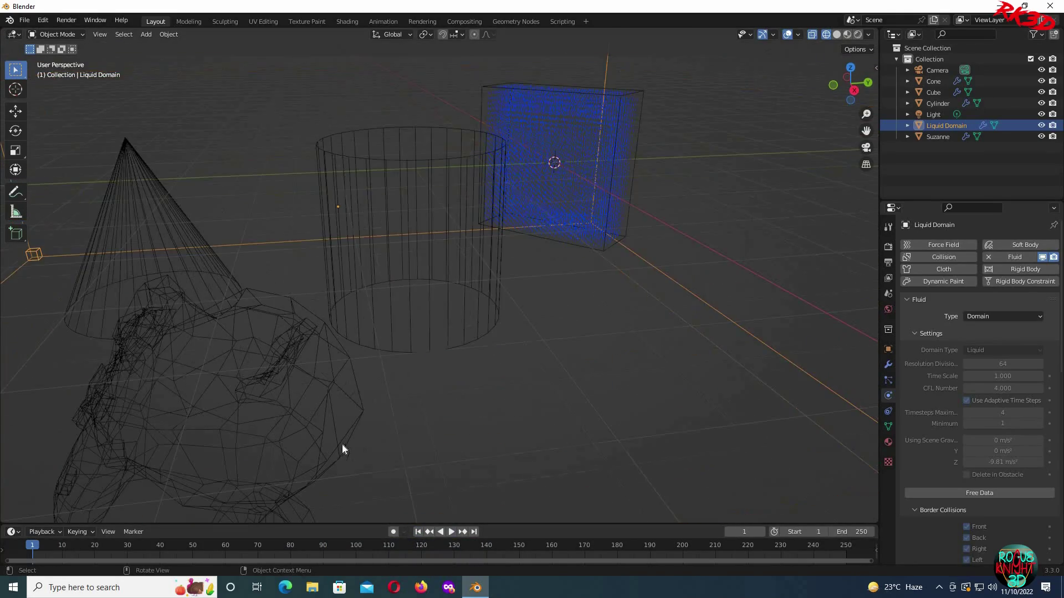
scroll(530, 388, down, 5)
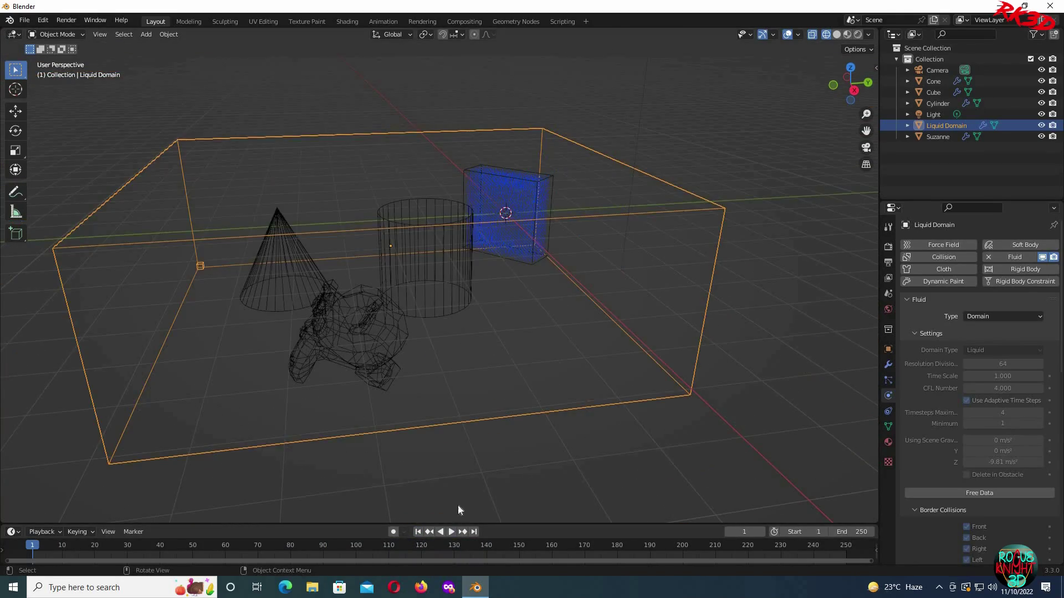
click(993, 496)
click(544, 238)
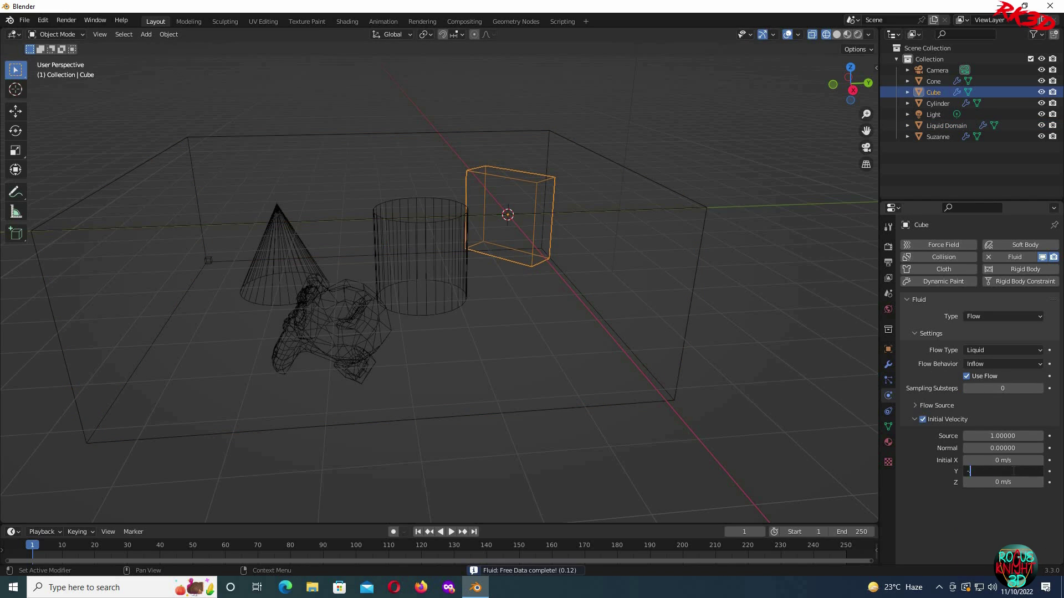
Set the Cube's initial Y velocity to -6
click(1012, 471)
text(-6)
key(Return)
Play the Liquid Domain's rebaked liquid, pause at frame 55, and scroll to Mesh
click(946, 125)
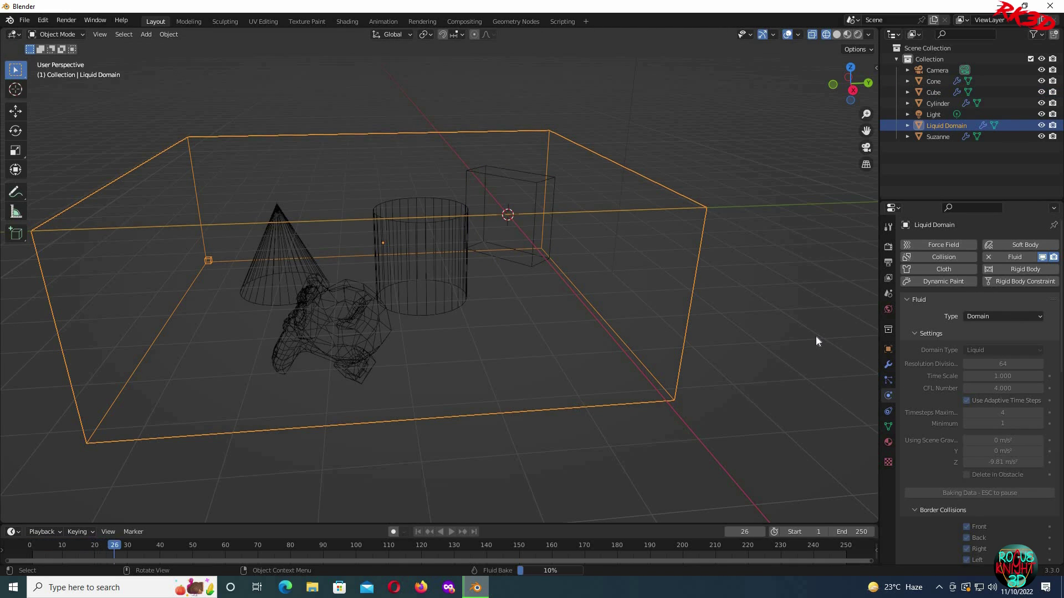
key(space)
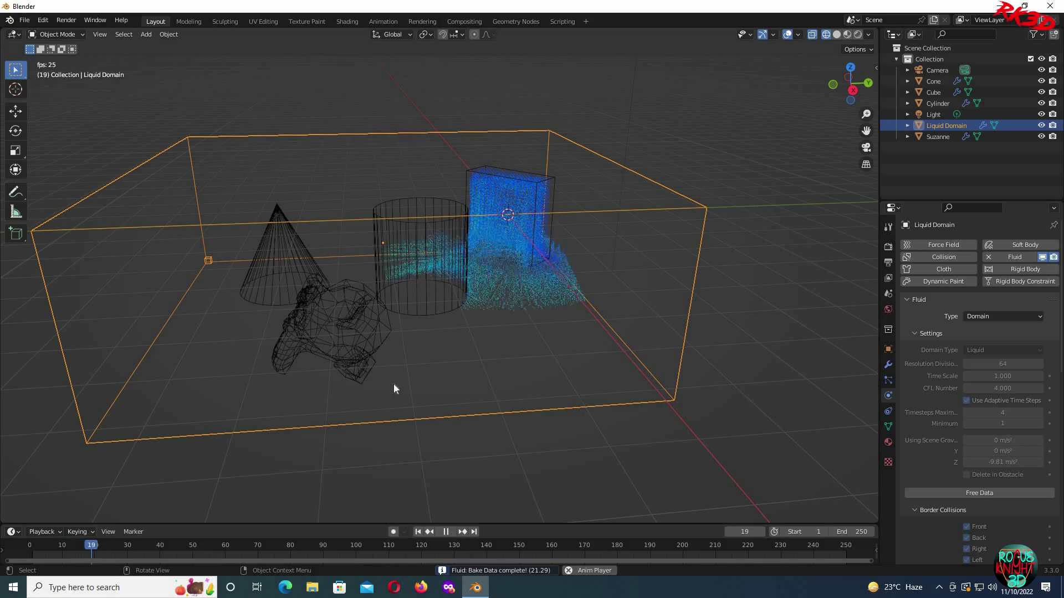
middle_drag(686, 356, 518, 273)
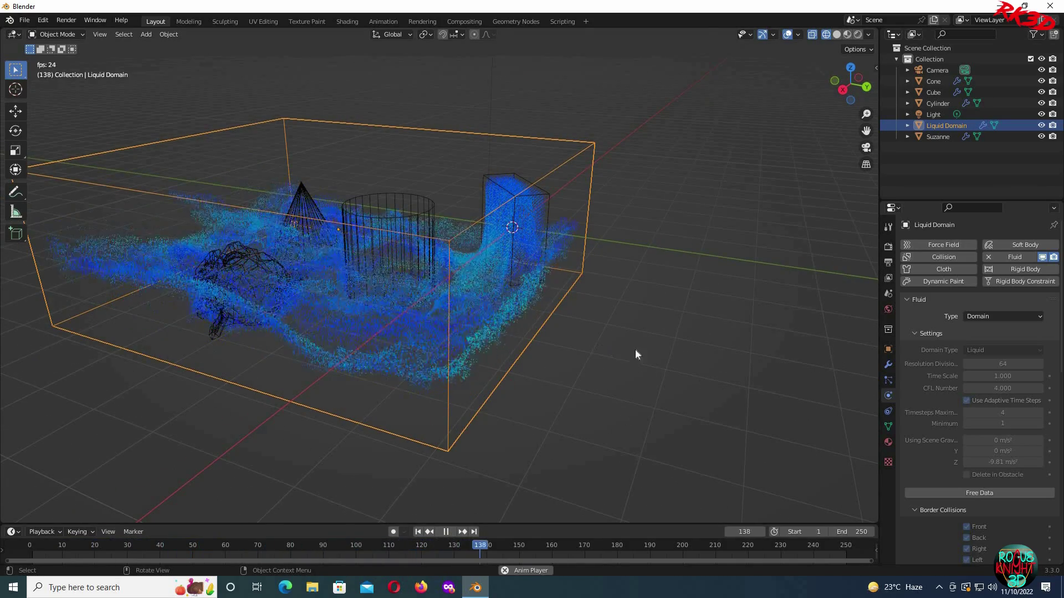
mouse_move(635, 350)
middle_down()
mouse_move(657, 324)
mouse_move(670, 328)
mouse_move(630, 353)
middle_up()
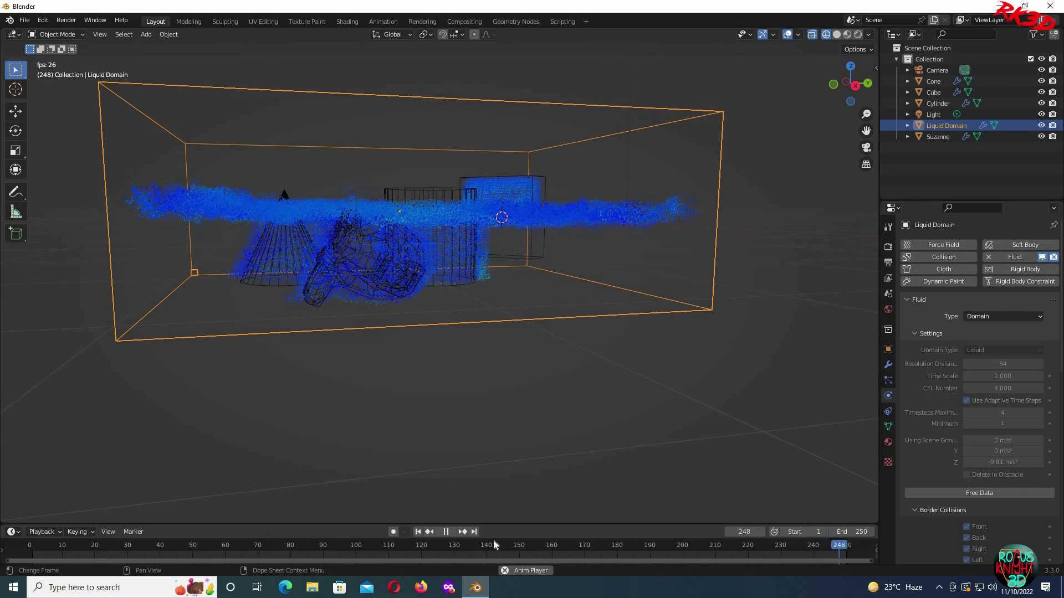
click(445, 531)
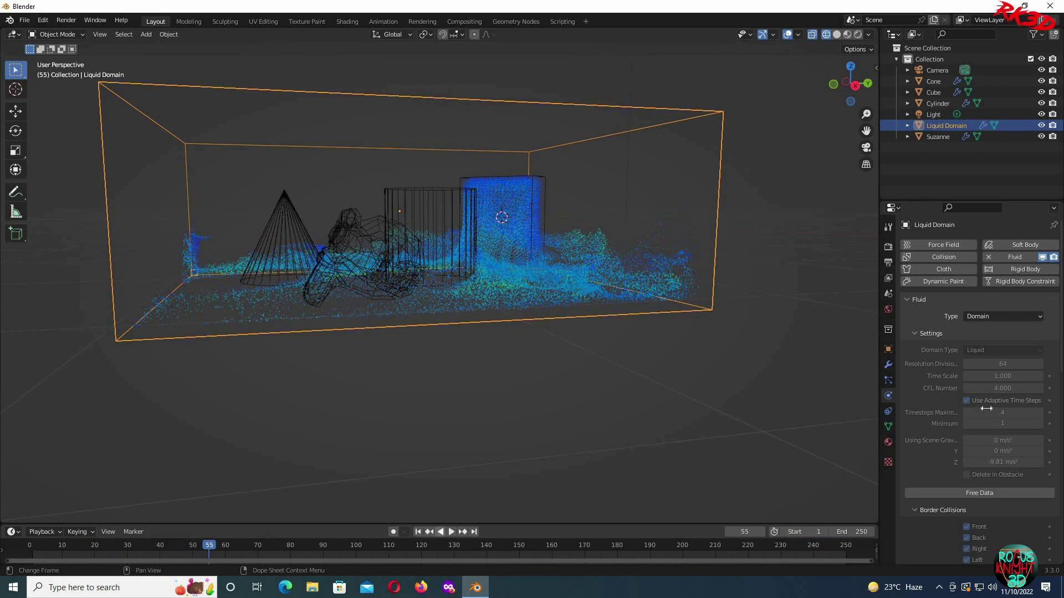
scroll(984, 433, down, 5)
scroll(984, 433, down, 14)
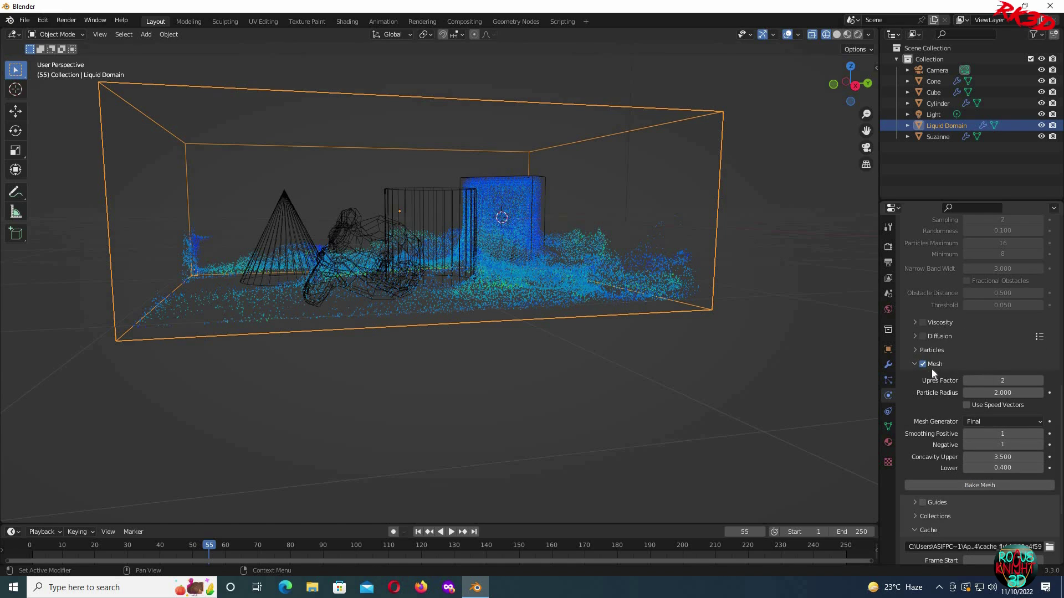
Bake the liquid mesh, switch to Solid shading and apply Shade Smooth
click(993, 487)
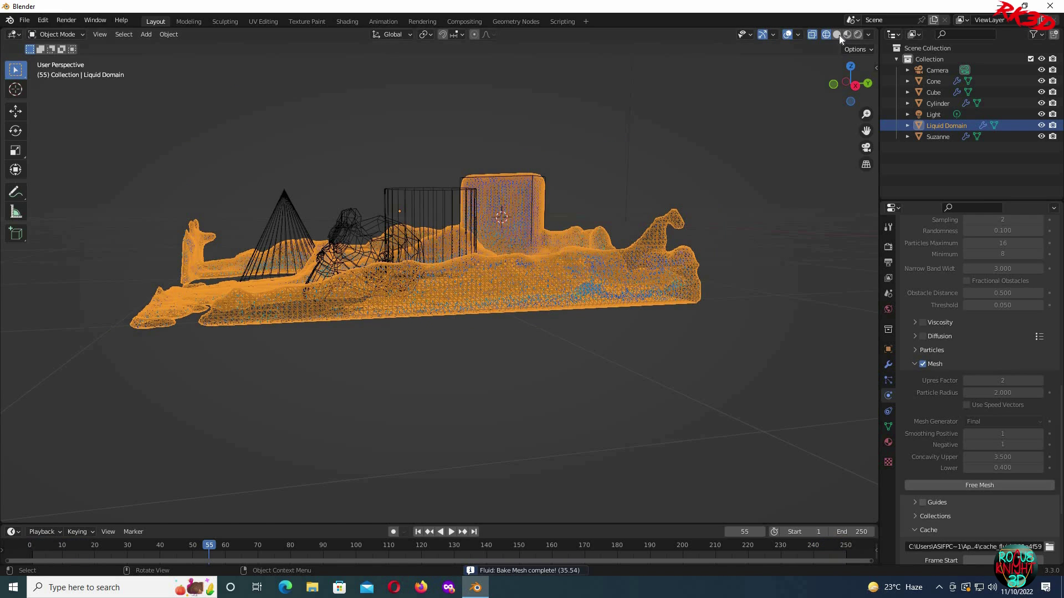
click(837, 35)
middle_drag(627, 318, 420, 542)
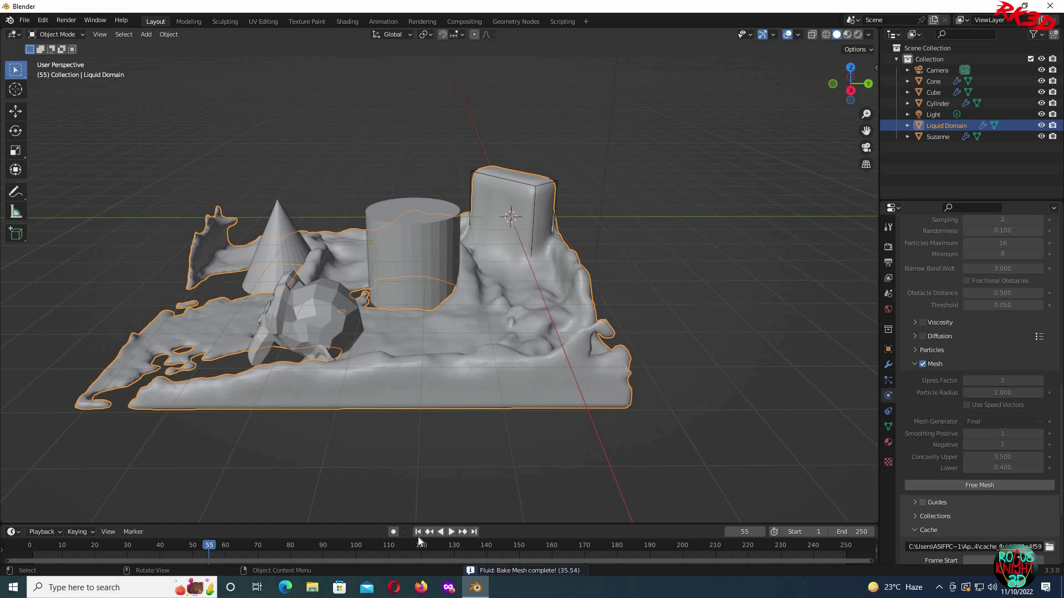
click(418, 531)
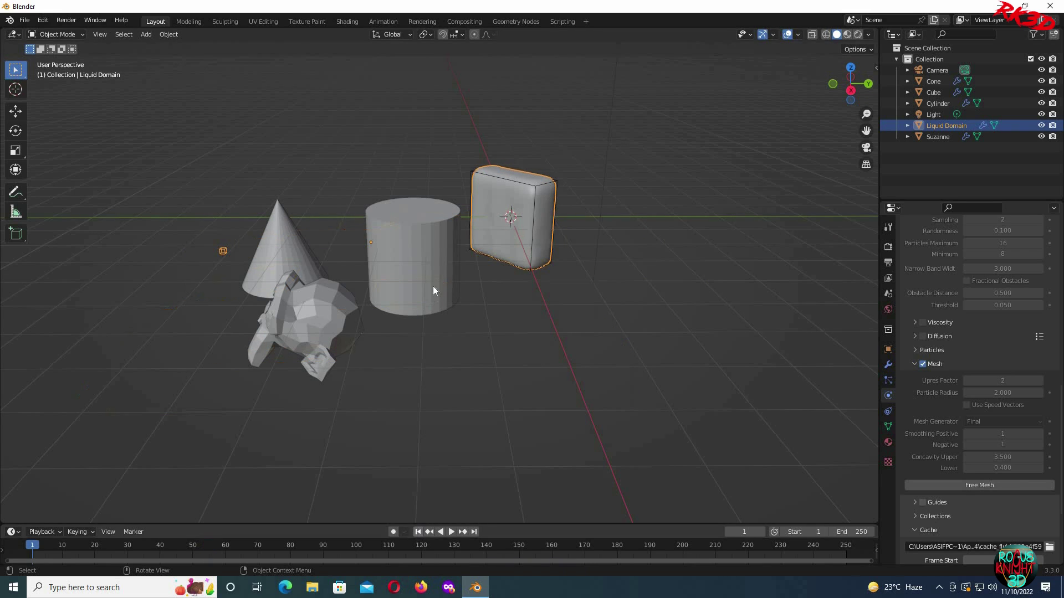
right_click(545, 201)
click(543, 199)
click(450, 531)
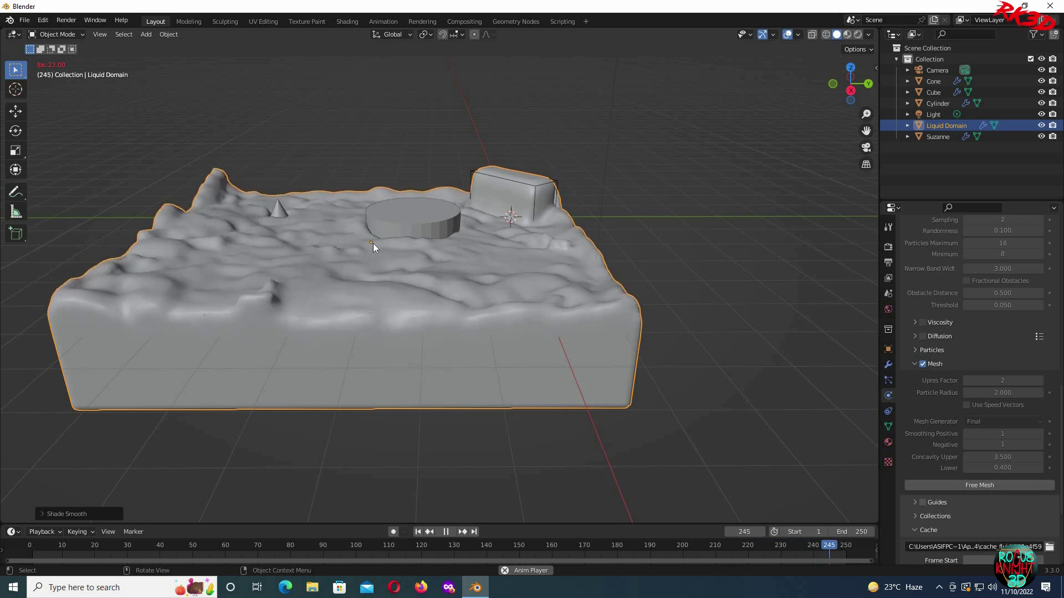
Play the liquid mesh from frame 31, stopping at frame 37, and orbit around it
click(130, 540)
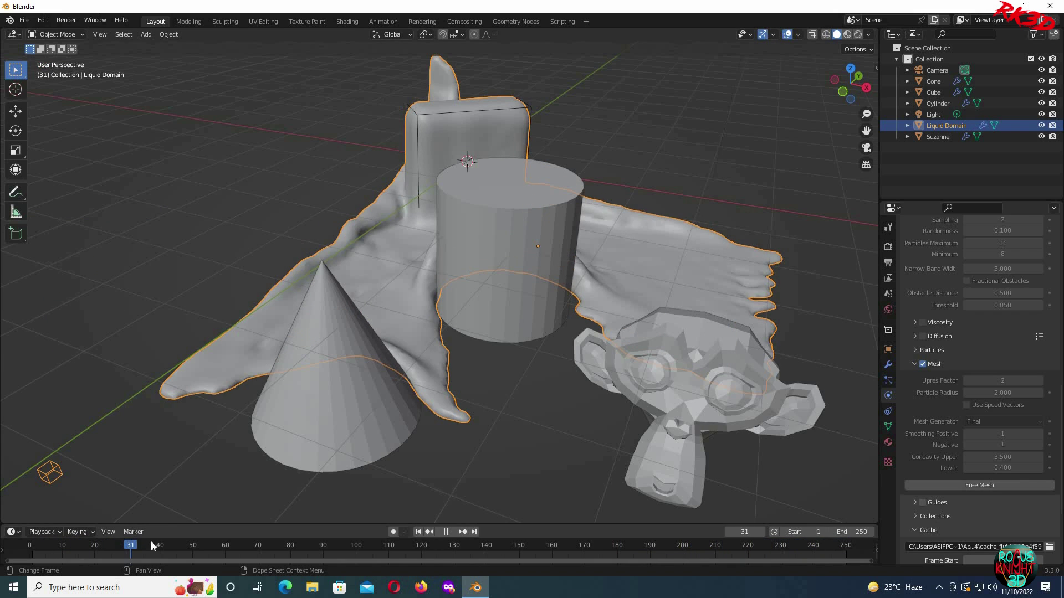
key(space)
middle_drag(184, 454, 424, 328)
scroll(199, 495, up, 3)
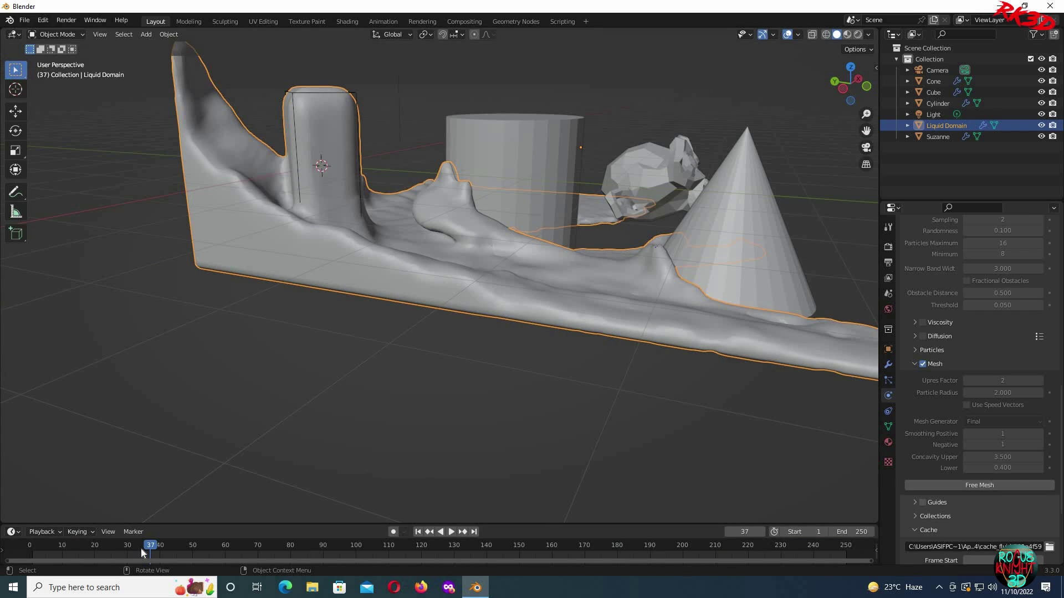
Replay from frame 22 to frame 131 and view the whole domain from the opposite corner
mouse_move(97, 539)
mouse_down()
mouse_move(56, 538)
mouse_move(147, 539)
mouse_move(97, 539)
mouse_up()
click(96, 539)
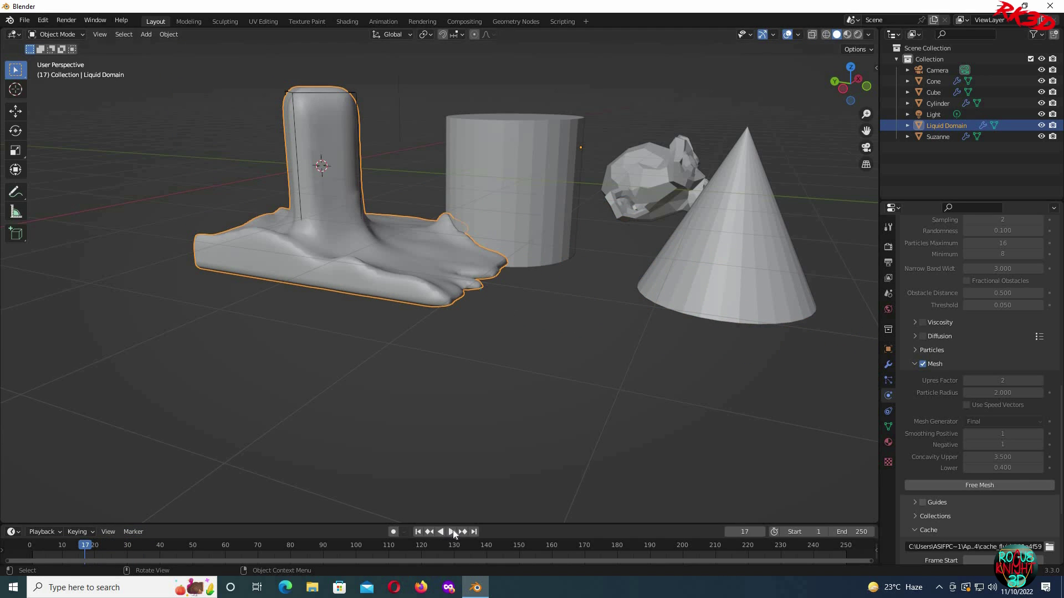
click(452, 531)
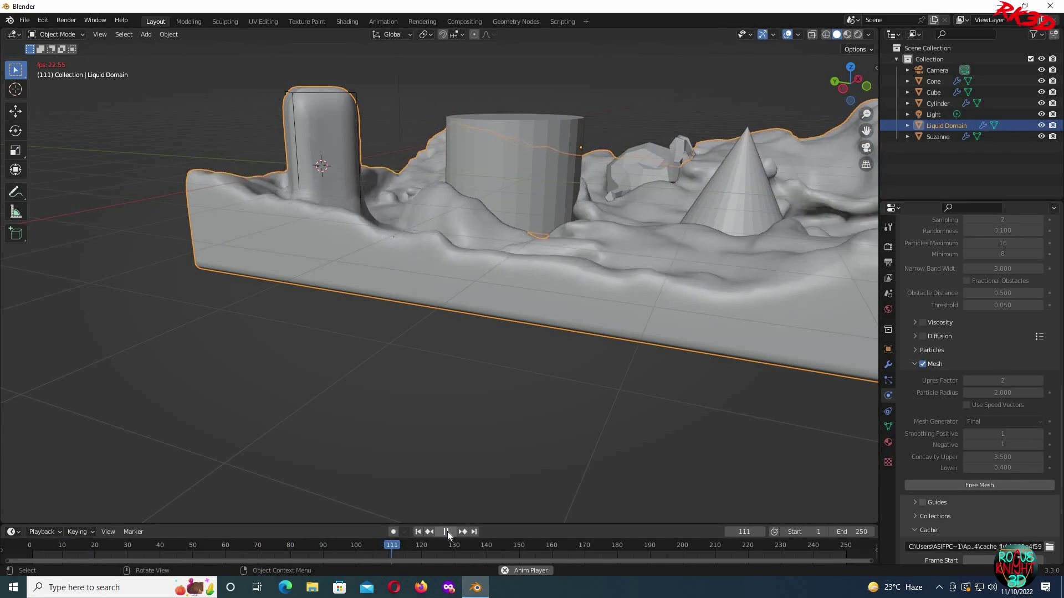
key(space)
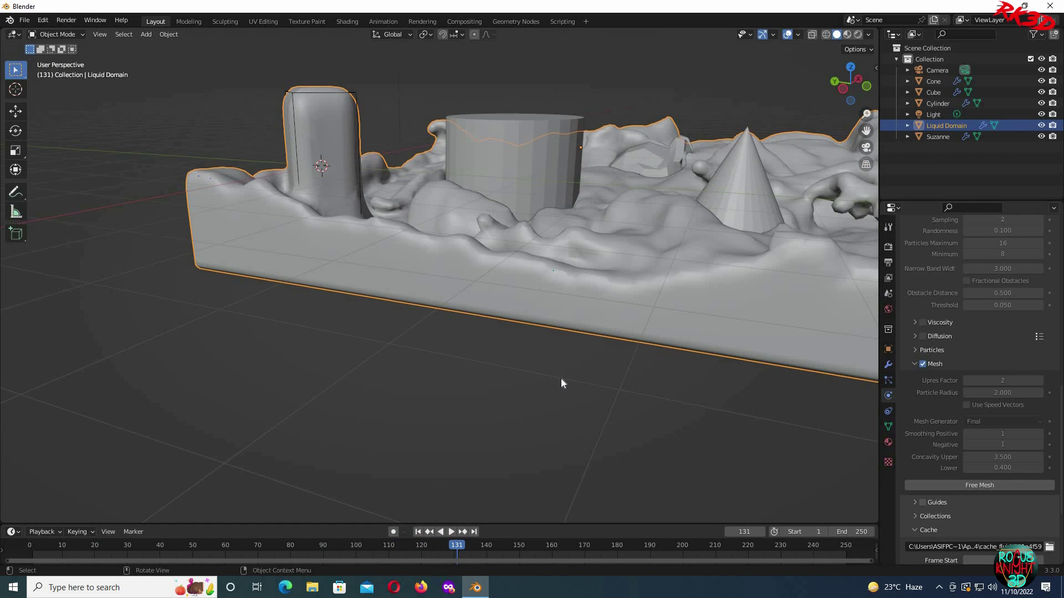
middle_drag(563, 382, 603, 397)
scroll(602, 394, down, 3)
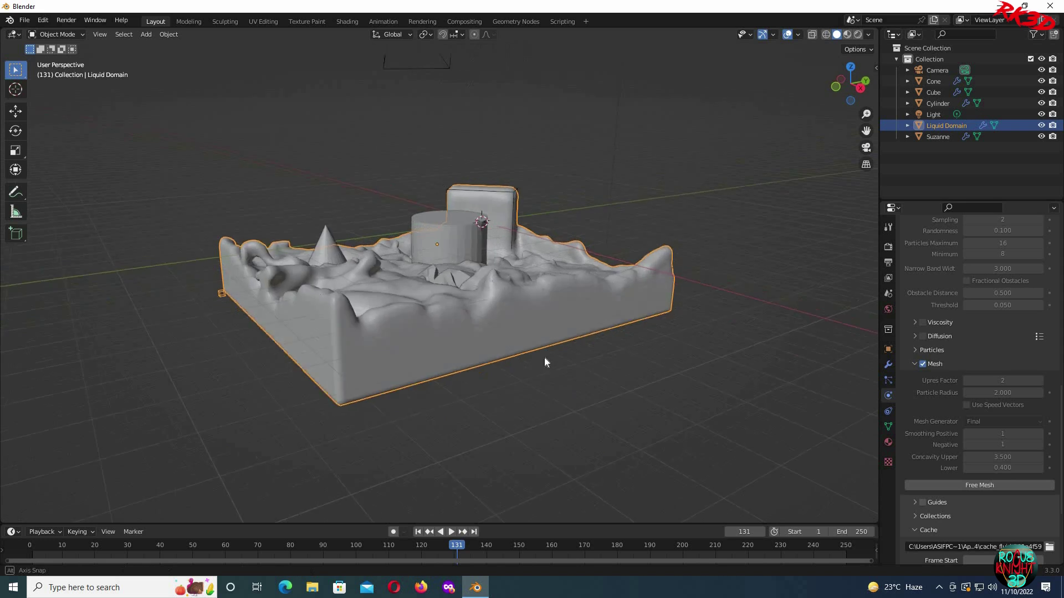
middle_drag(544, 357, 520, 357)
Add a plane scaled by 10 and lower it along Z beneath the liquid
key(shift+a)
mouse_move(654, 214)
click(693, 215)
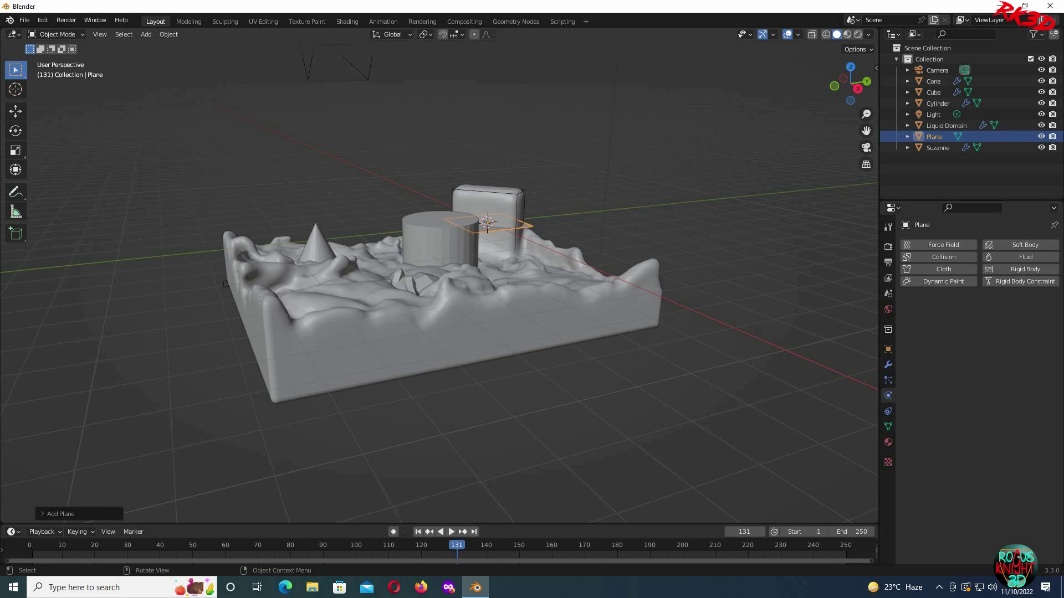
text(s10)
key(Return)
key(g)
key(g)
key(z)
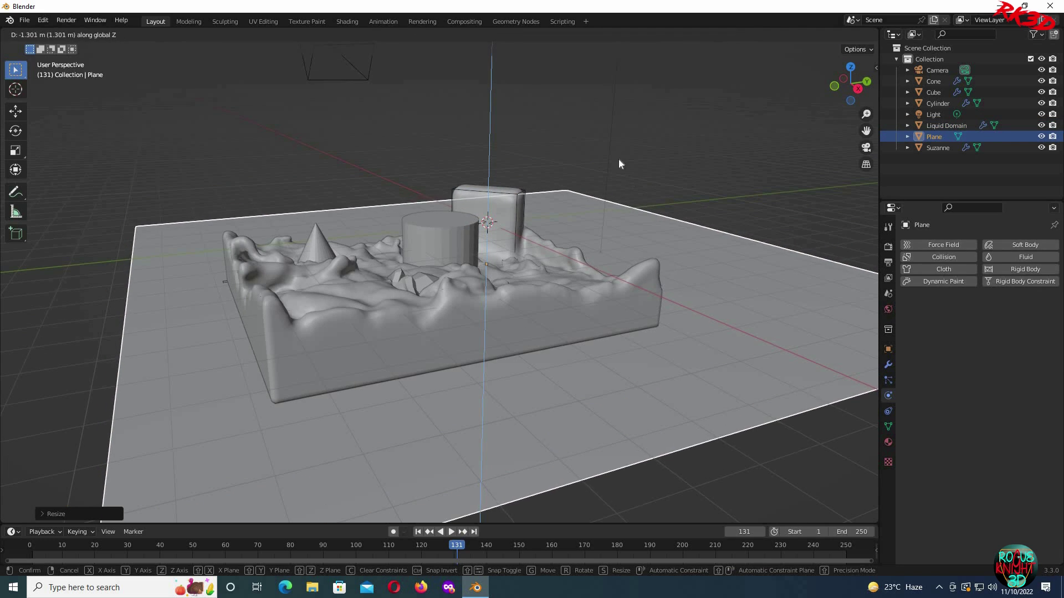
Set the world sky and switch the viewport to Rendered shading
click(888, 310)
scroll(979, 411, down, 8)
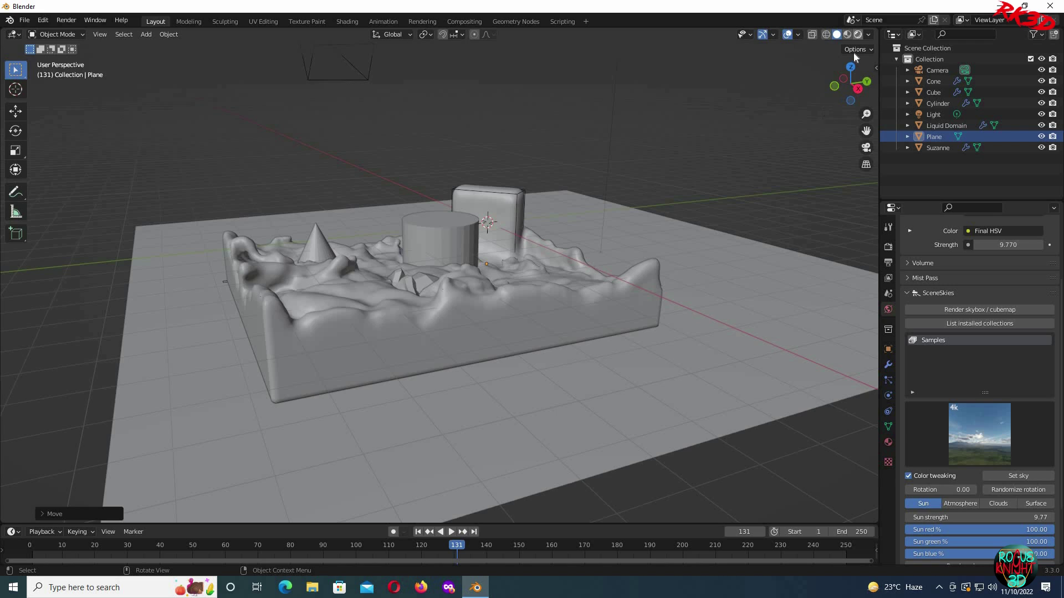
click(858, 34)
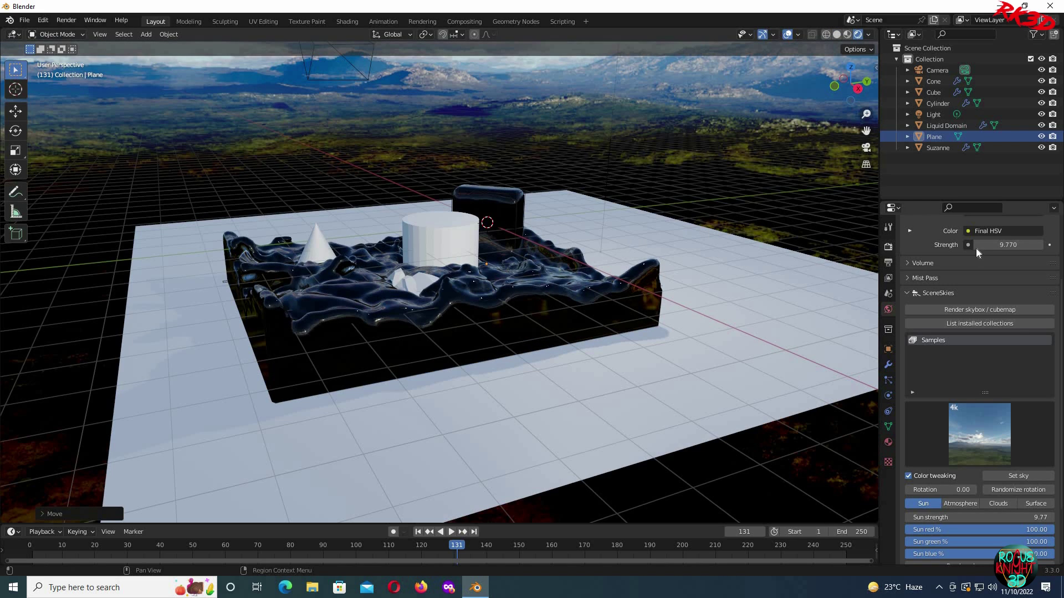
Switch the render engine to Cycles on GPU Compute, then select the Suzanne monkey
click(888, 248)
click(993, 246)
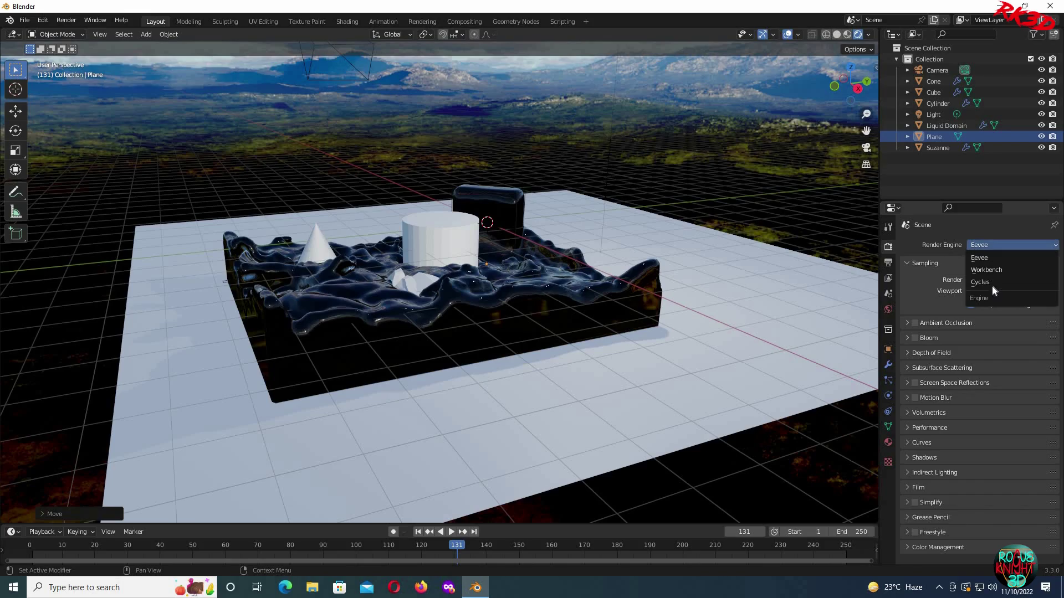
click(992, 285)
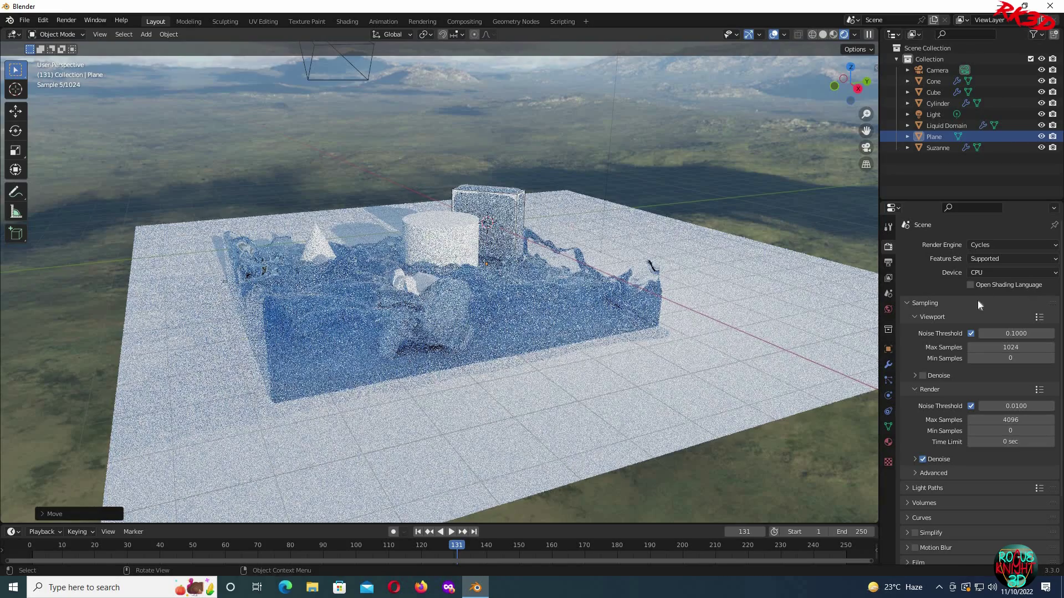
click(987, 274)
click(983, 298)
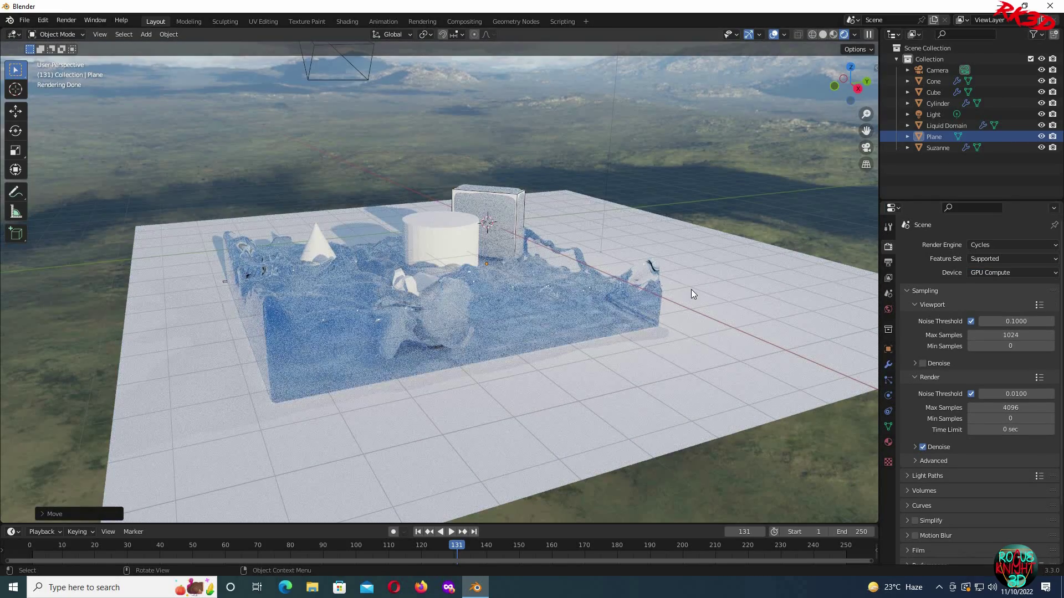
scroll(690, 289, up, 3)
middle_drag(690, 289, 334, 343)
click(313, 293)
Give Suzanne a new material with a red base colour
click(888, 442)
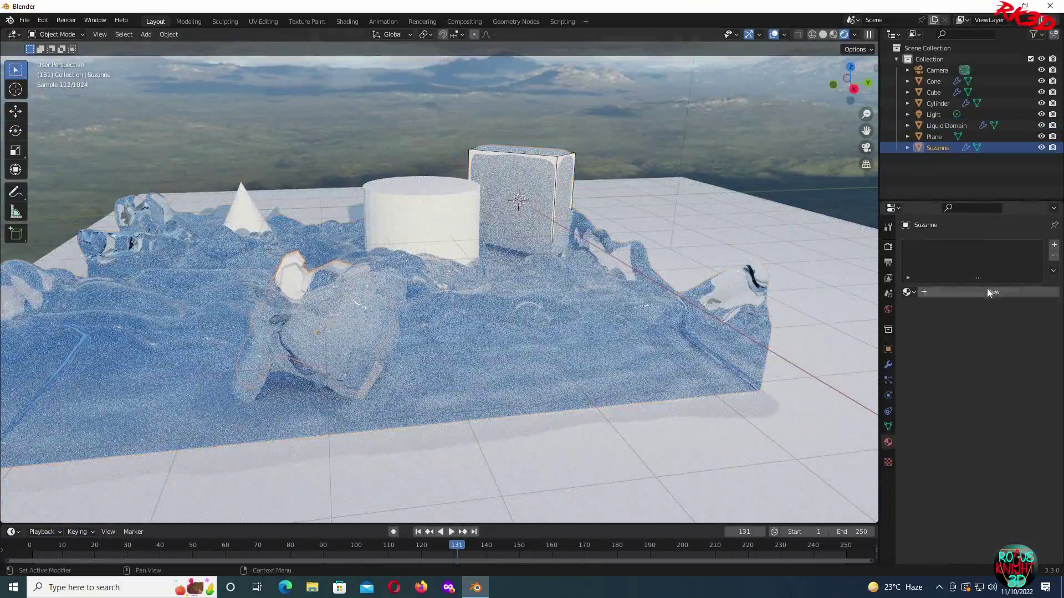
click(988, 291)
click(1001, 391)
click(987, 301)
drag(989, 495, 1026, 494)
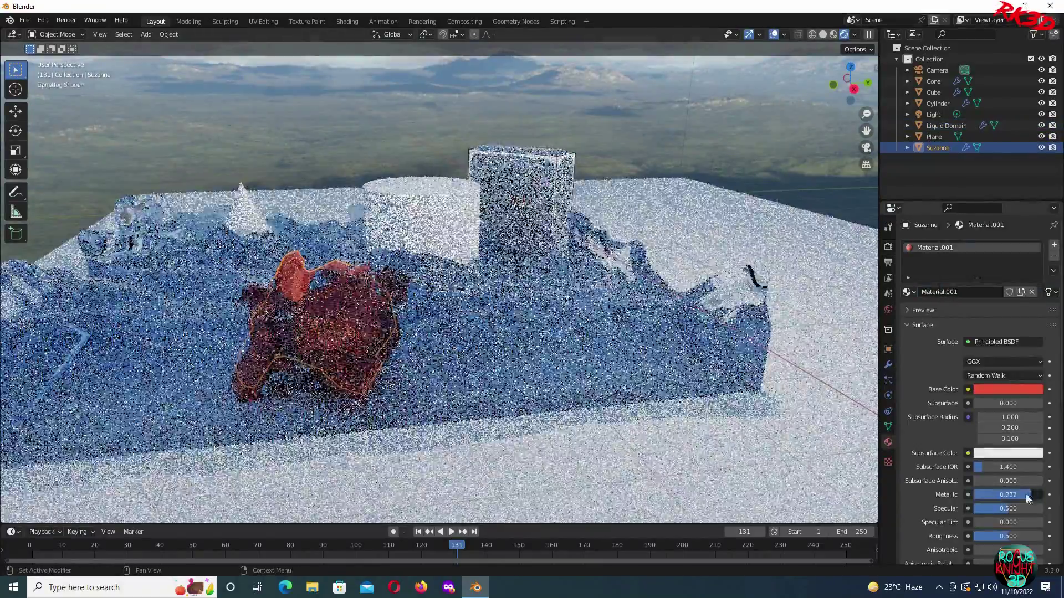
scroll(1009, 405, down, 6)
drag(1008, 405, 985, 406)
Give the cylinder a new material with a green base colour
click(425, 221)
click(944, 292)
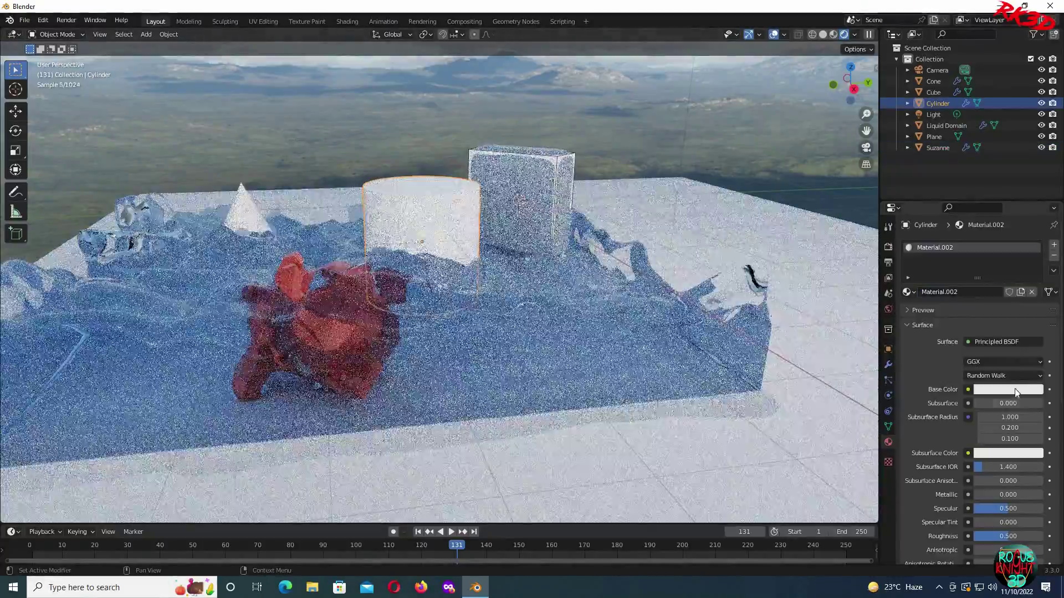
click(1008, 390)
click(953, 260)
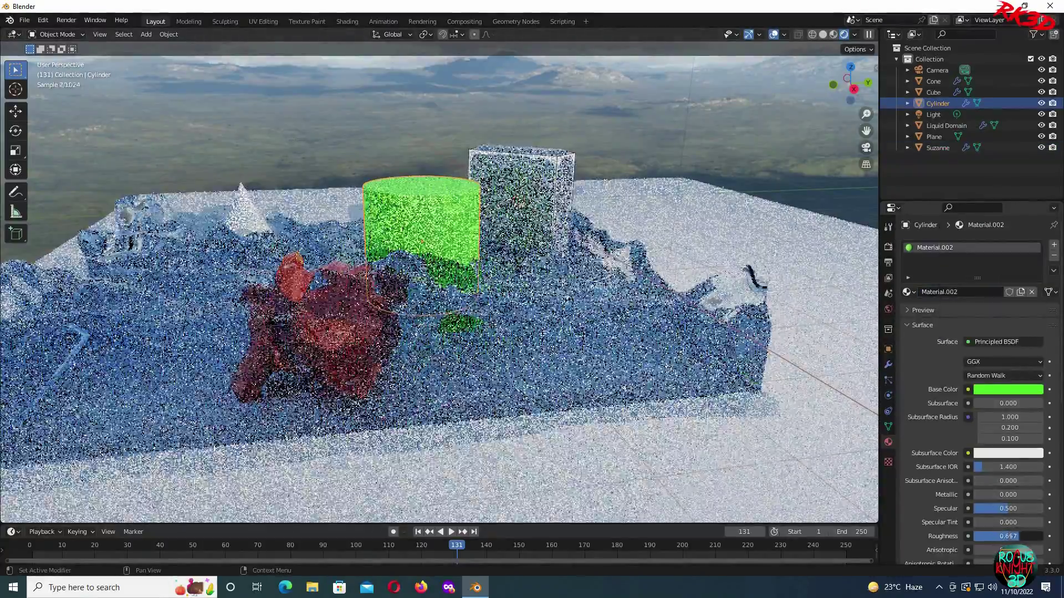
Give the cone a new yellow material with metallic 0.118 and roughness 0.697
click(934, 81)
click(945, 292)
click(1008, 389)
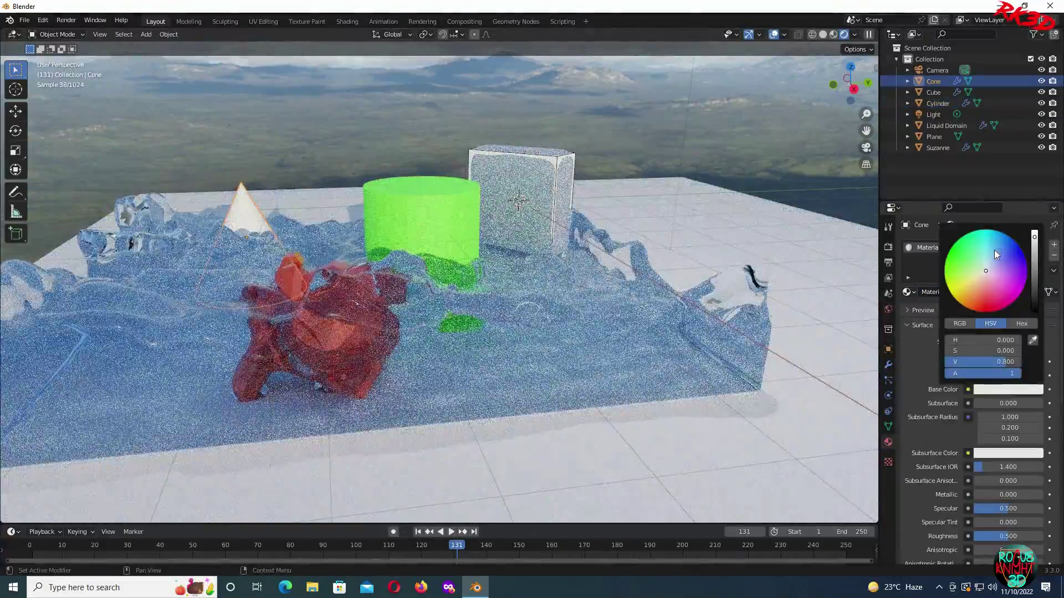
click(959, 286)
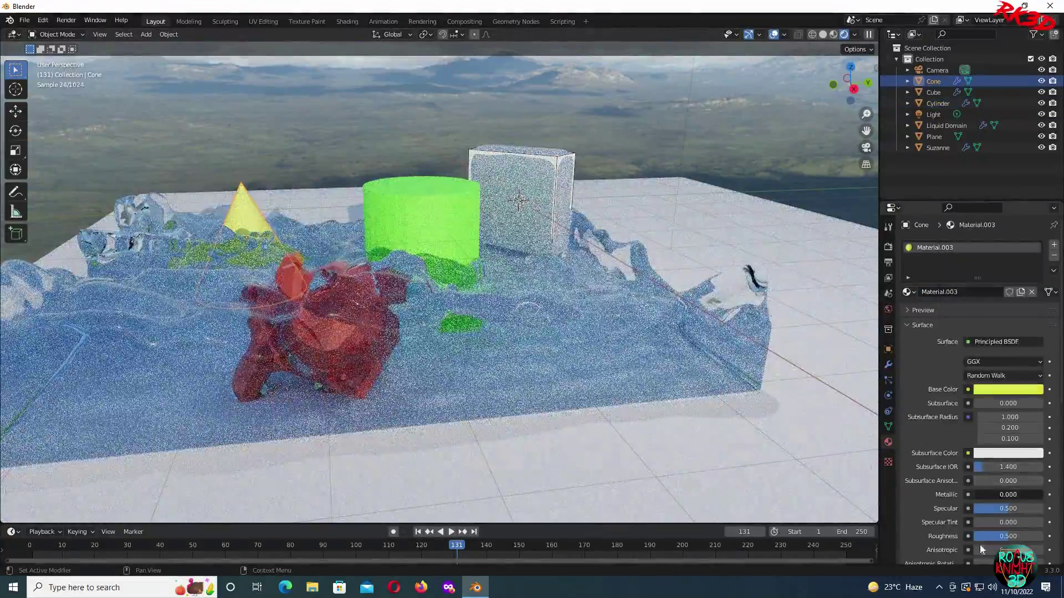
drag(980, 495, 989, 495)
drag(1007, 537, 1020, 537)
scroll(1007, 537, down, 3)
click(521, 126)
middle_drag(489, 193, 539, 246)
Rewind to the first frame and replay the liquid simulation from a low side view
click(418, 532)
middle_drag(532, 460, 519, 547)
scroll(646, 387, up, 2)
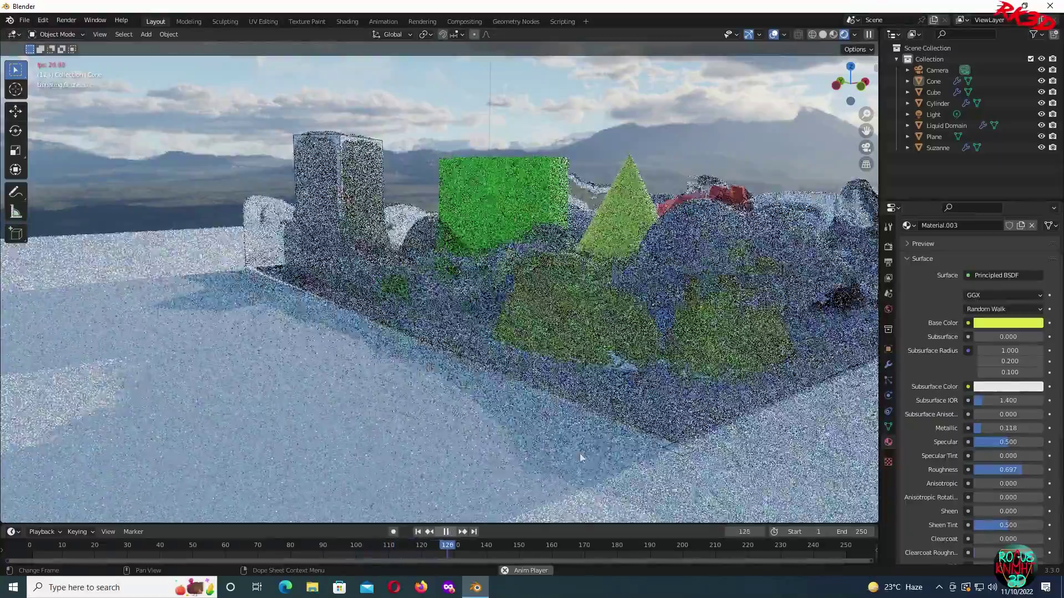
key(space)
Rewind to frame 1, play the liquid simulation, and pause it at frame 154
middle_drag(568, 451, 467, 436)
click(419, 532)
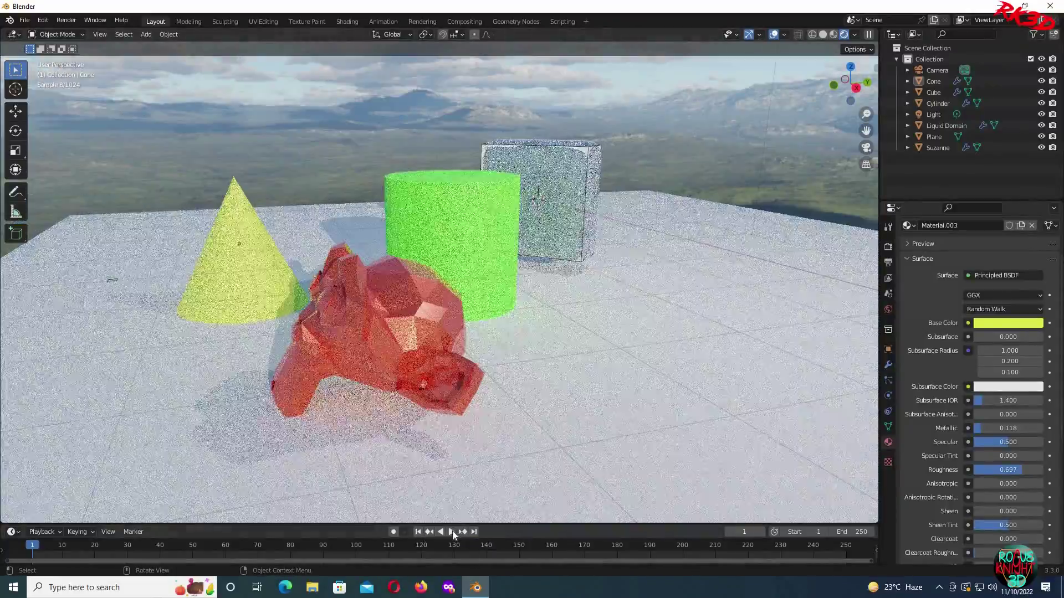
click(452, 531)
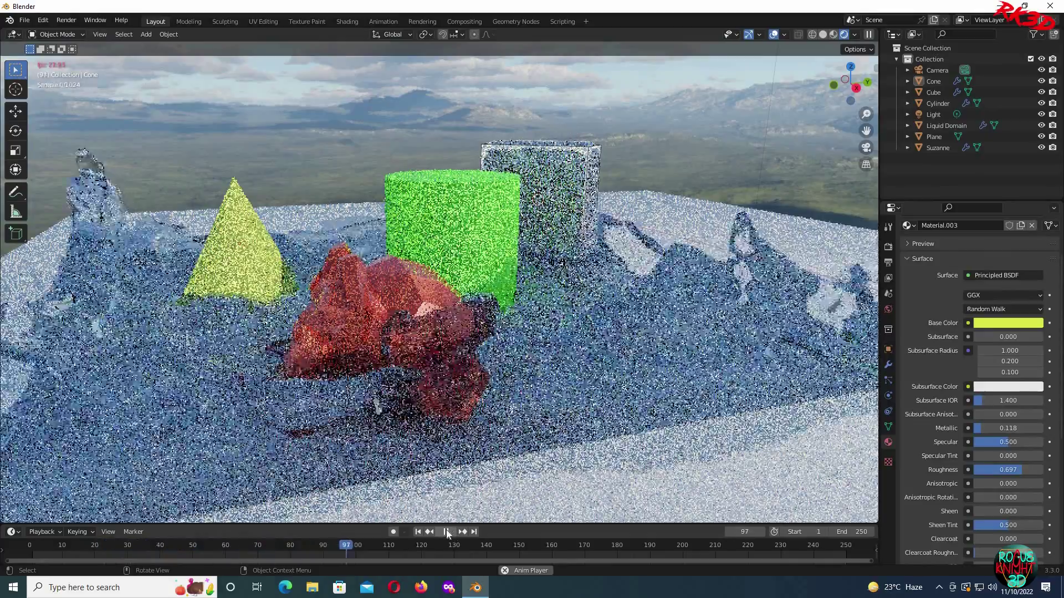
click(447, 531)
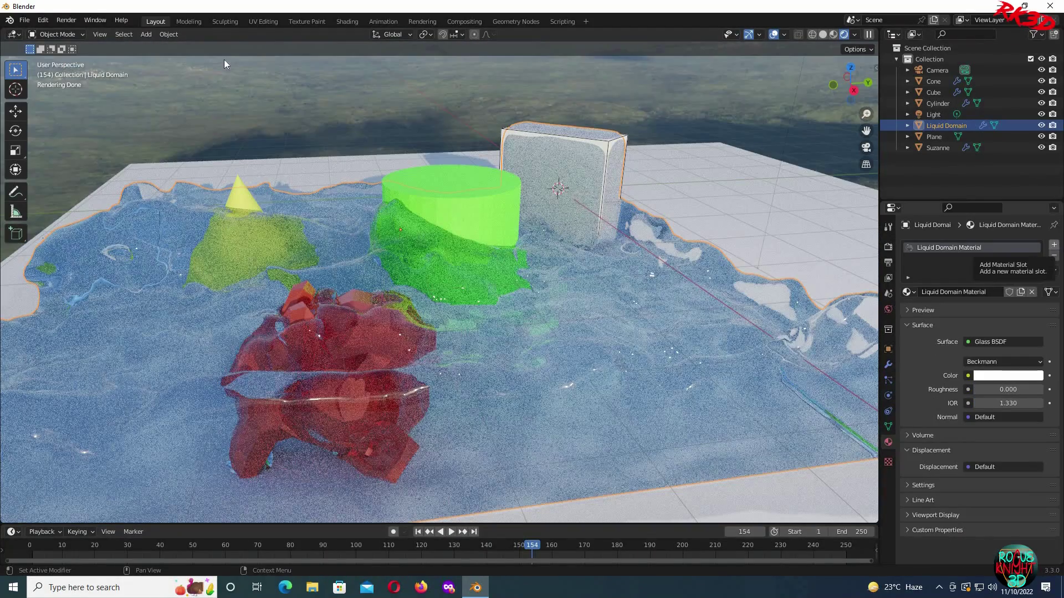
In Shading, replace the liquid's Glass BSDF with Principled BSDF on the Material Output surface
click(358, 22)
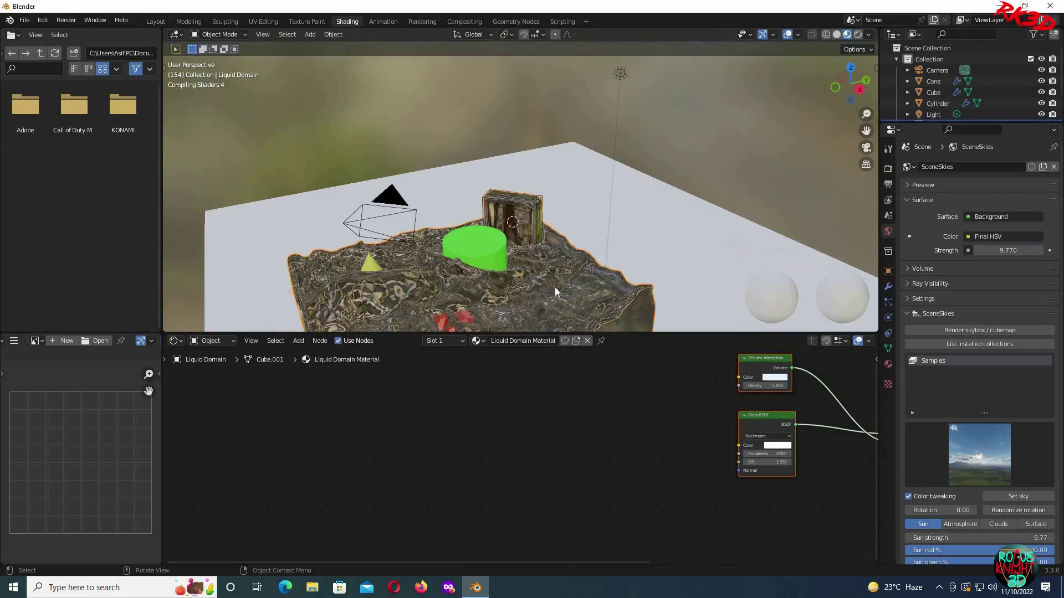
click(890, 364)
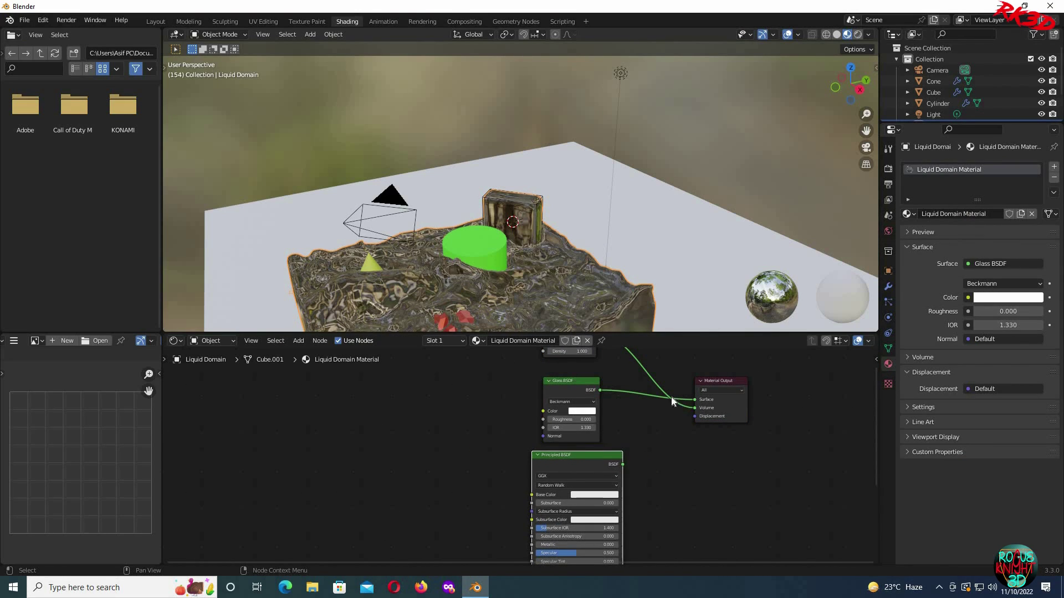
drag(695, 400, 666, 421)
drag(623, 464, 695, 400)
scroll(690, 437, up, 4)
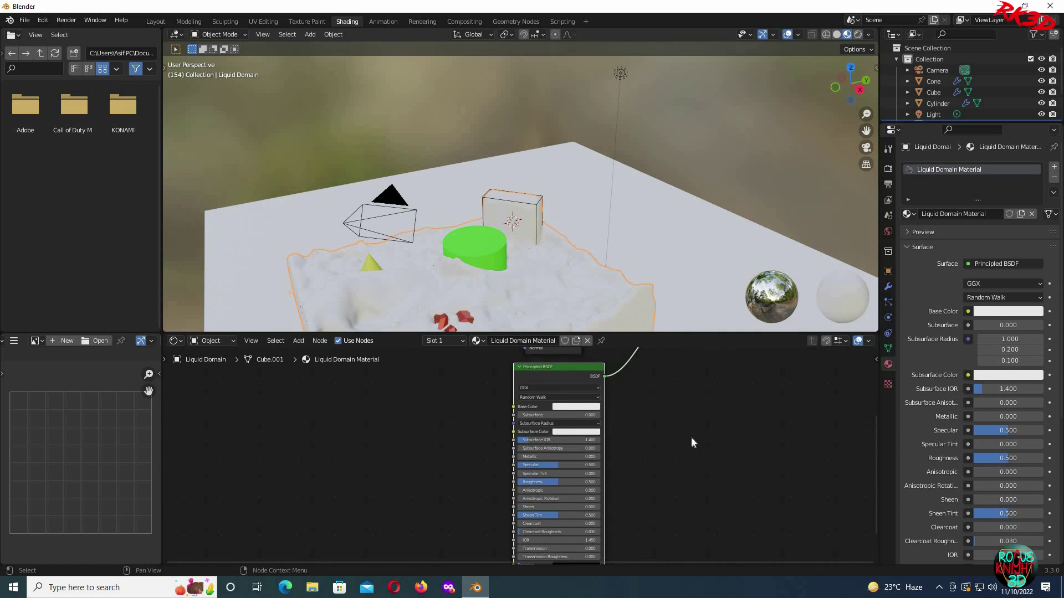
click(858, 34)
Set the liquid's Principled BSDF to roughness 0, transmission 1 and IOR 1.333
shift+middle_drag(706, 240, 736, 152)
scroll(736, 152, up, 3)
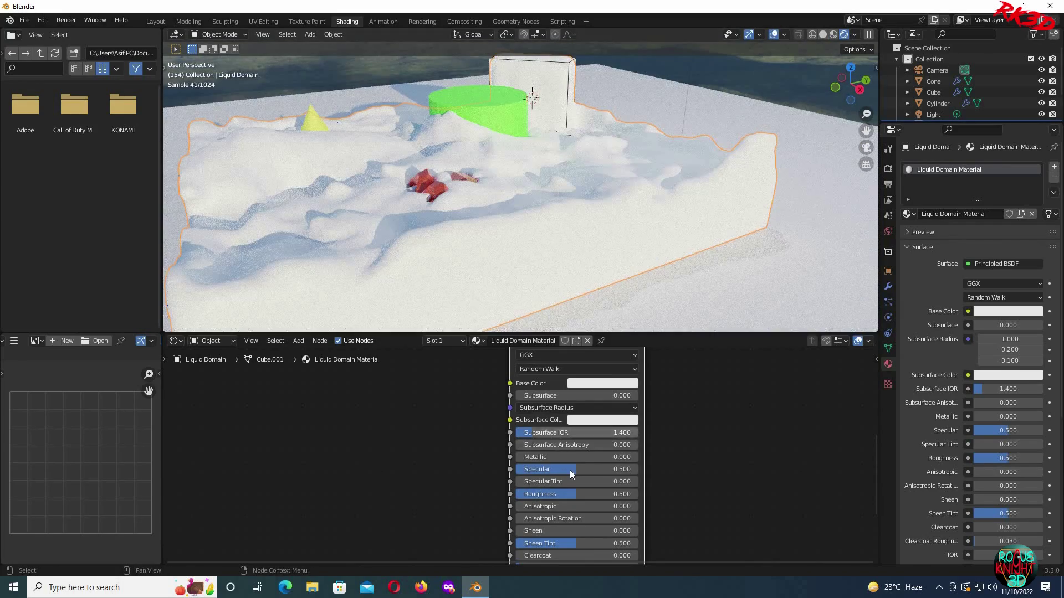
scroll(577, 480, up, 4)
middle_drag(577, 479, 527, 422)
drag(518, 441, 429, 451)
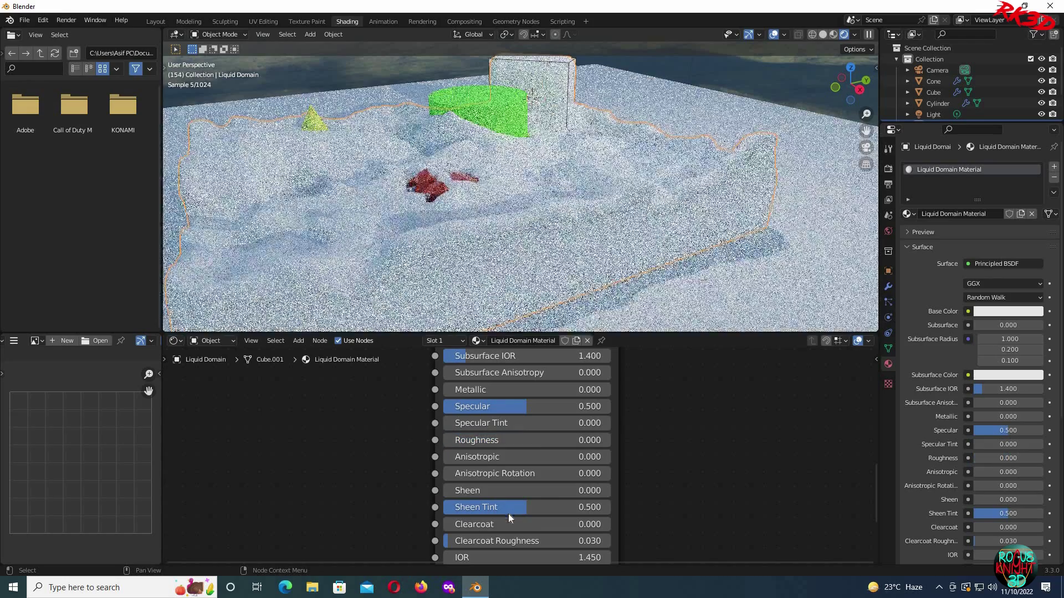
middle_drag(494, 498, 503, 446)
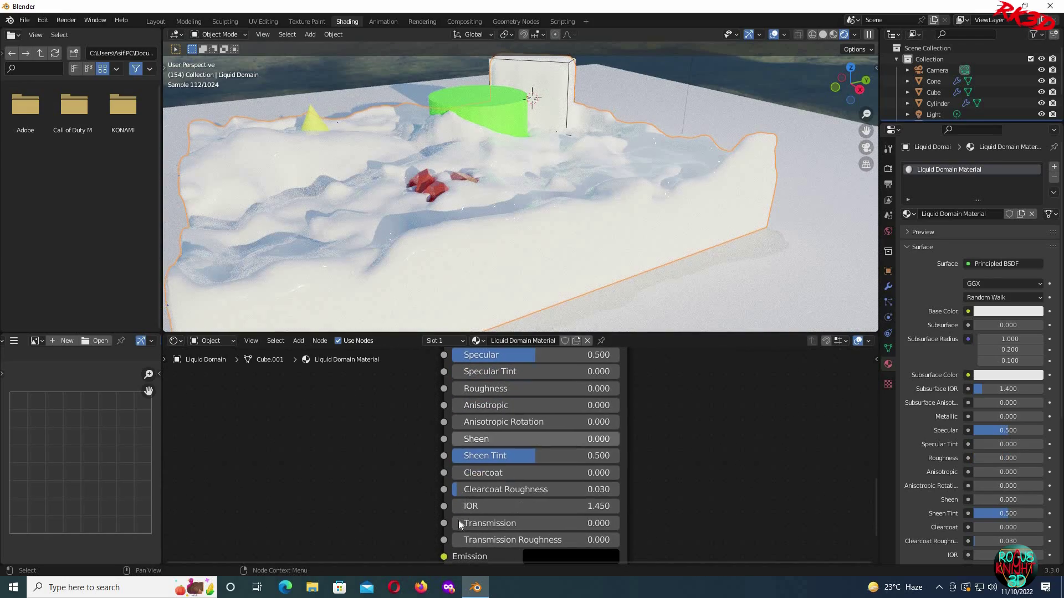
click(596, 522)
text(1)
key(Return)
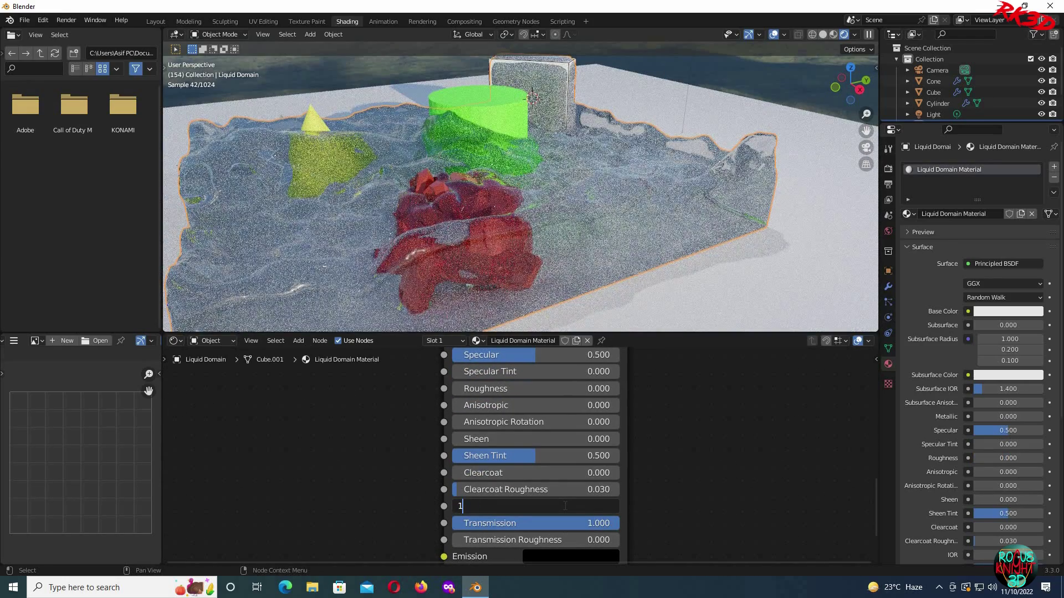
key(Return)
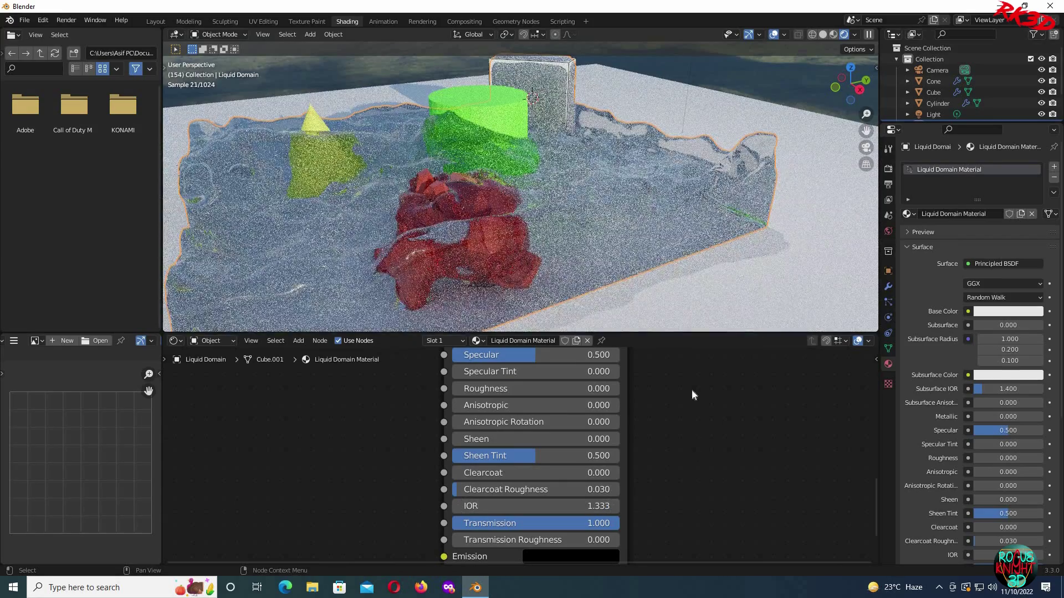
Tint the liquid's base colour pale blue (HSV 0.544, 0.120, 0.800)
middle_drag(646, 220, 650, 416)
middle_drag(589, 360, 602, 514)
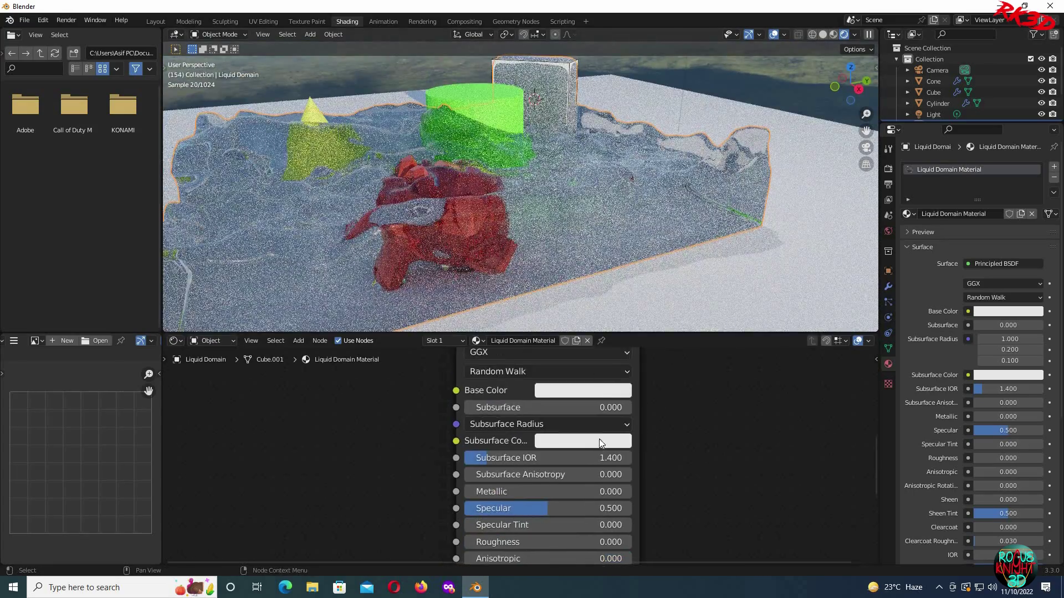
click(602, 394)
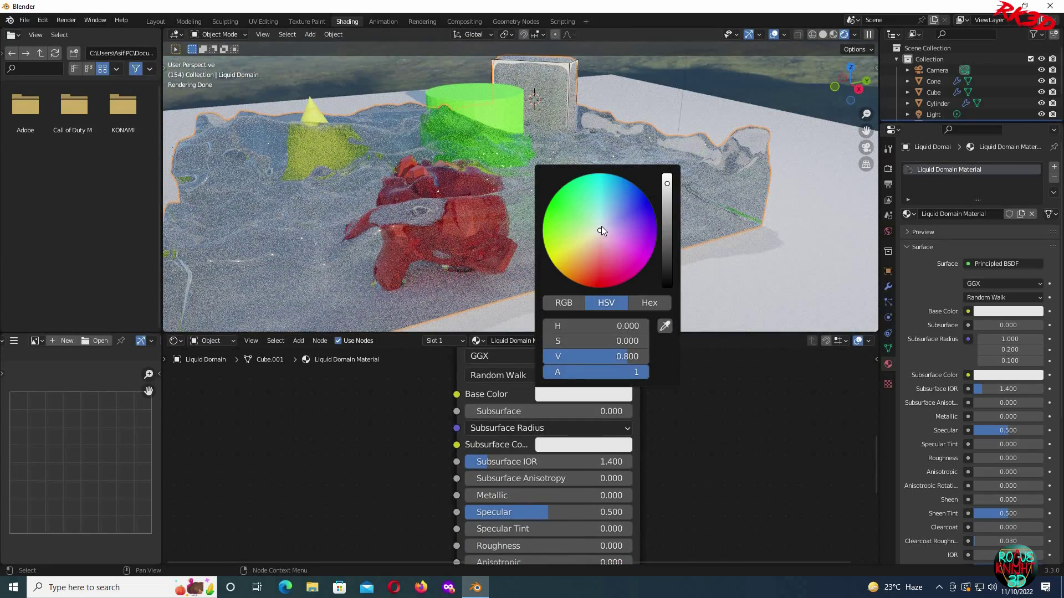
click(597, 229)
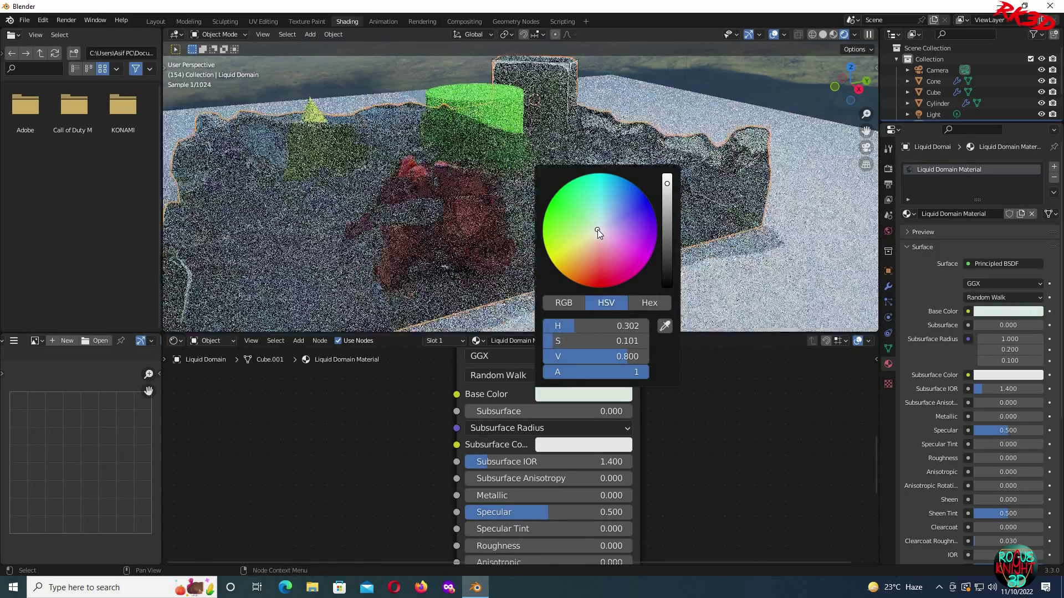
click(600, 227)
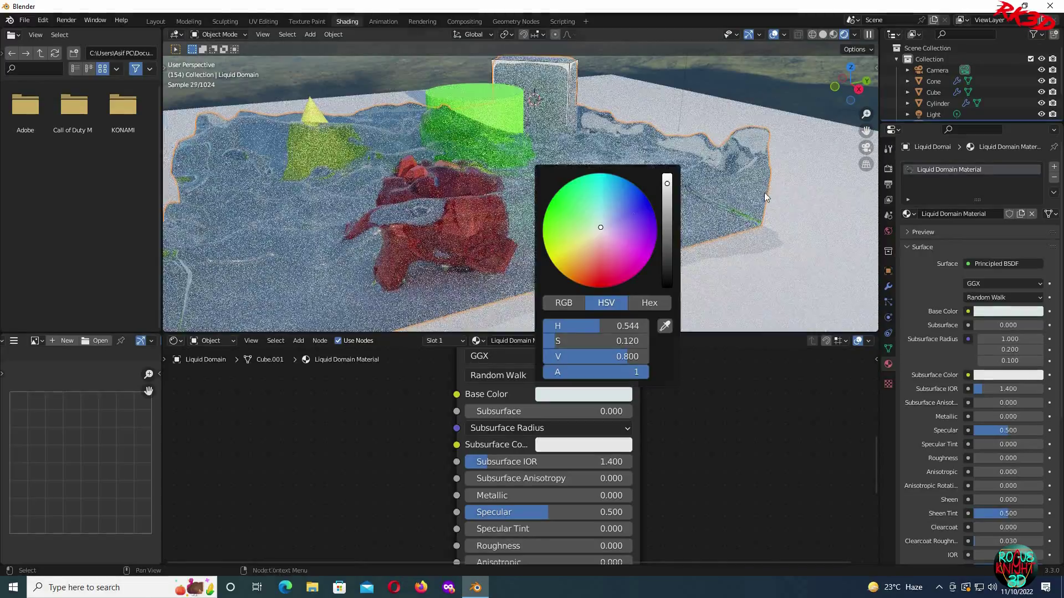
mouse_move(778, 191)
middle_down()
mouse_move(781, 178)
mouse_move(774, 188)
middle_up()
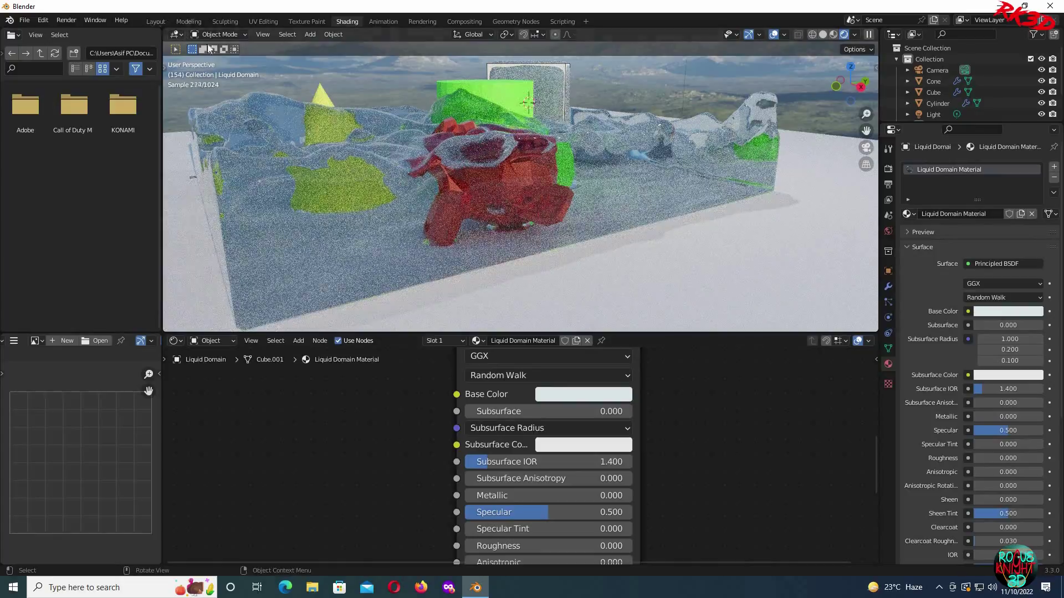
click(156, 21)
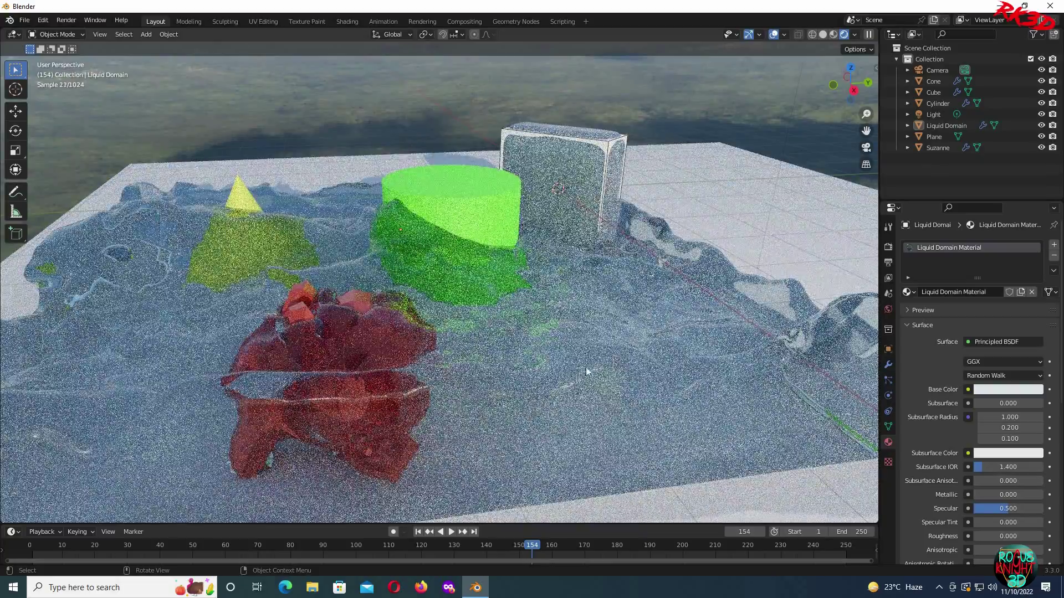
Rewind to the first frame and play the clear-water simulation from a lower, closer view
middle_drag(586, 372, 596, 387)
click(420, 533)
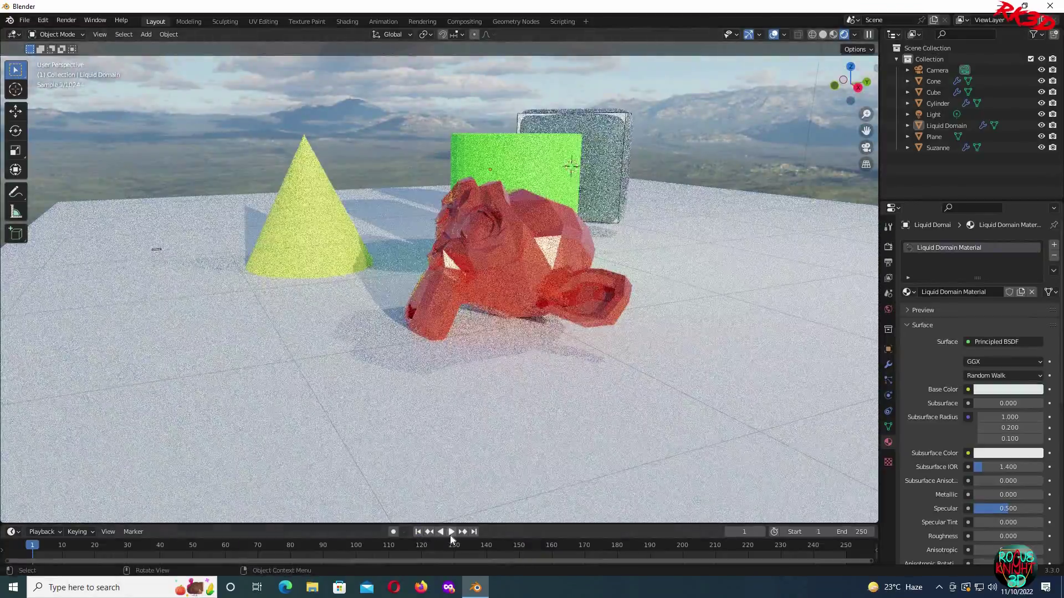
click(451, 536)
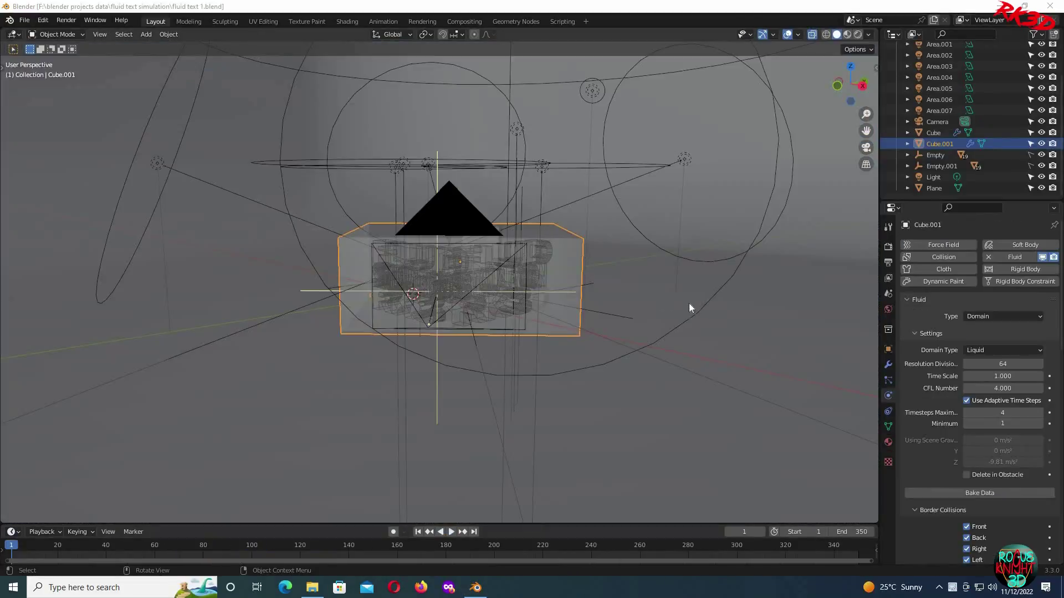
middle_drag(668, 303, 687, 302)
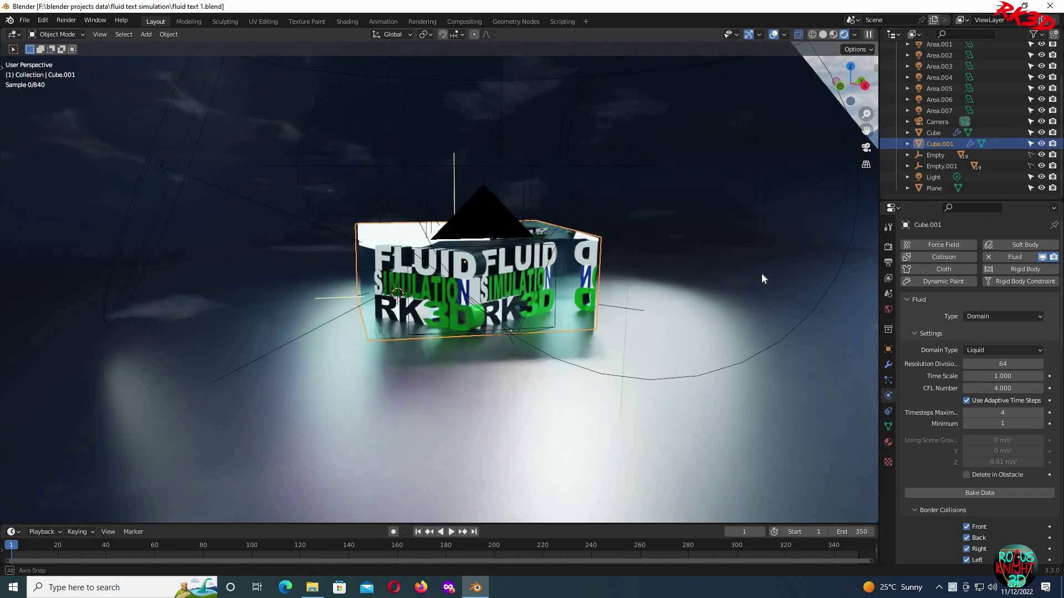
Orbit around the rendered FLUID SIMULATION RK3D text inside the Cube.001 liquid domain
mouse_move(707, 281)
middle_down()
mouse_move(743, 272)
mouse_move(689, 266)
middle_up()
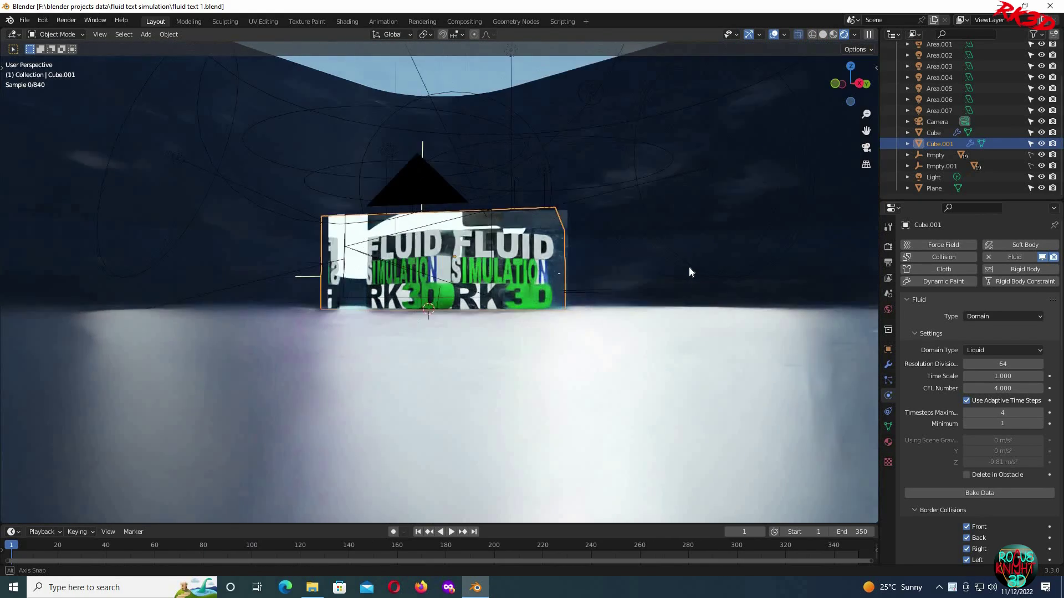